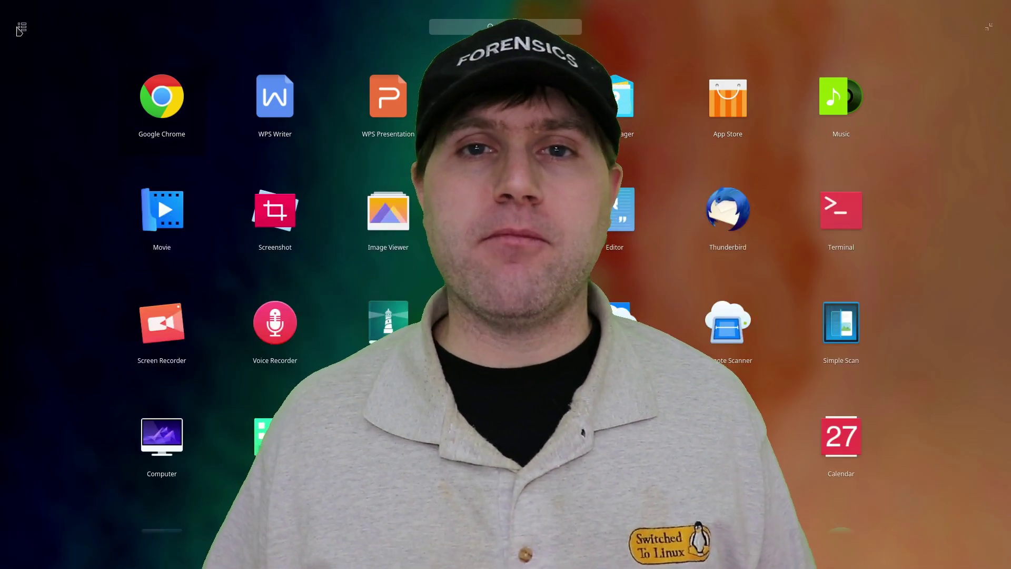
Switch the full-screen launcher to category view, grouping apps under Internet, Music and Video.
left_click(20, 29)
Close and reopen the launcher, cycle through grid, compact and full-screen modes, then close it.
mouse_move(9, 239)
left_click(18, 40)
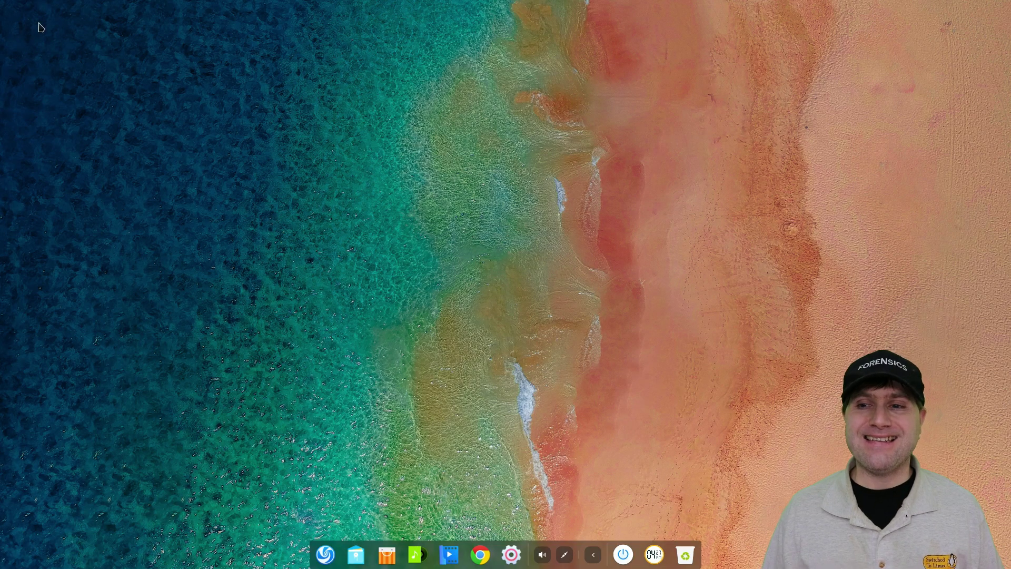
left_click(322, 559)
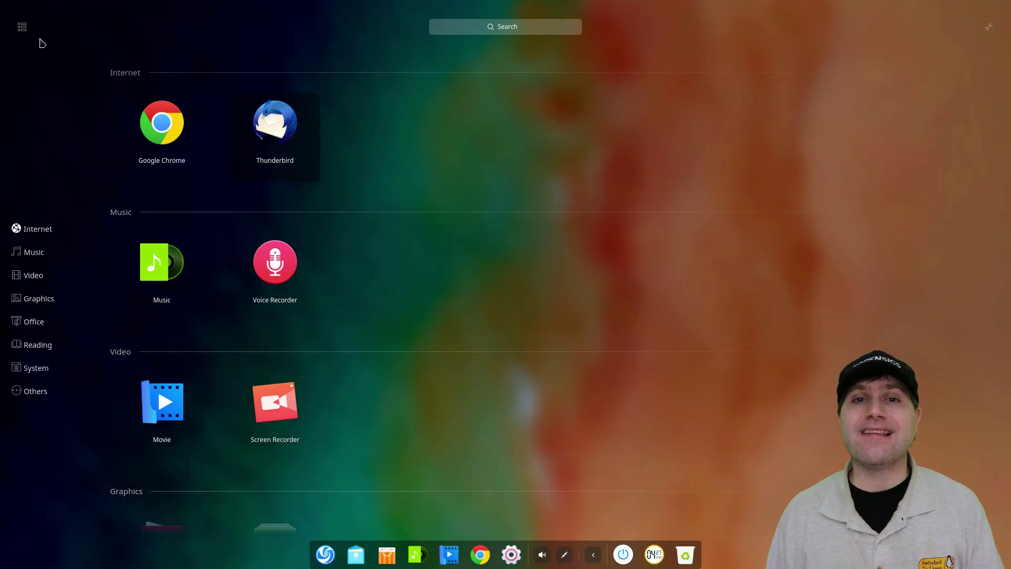
left_click(23, 28)
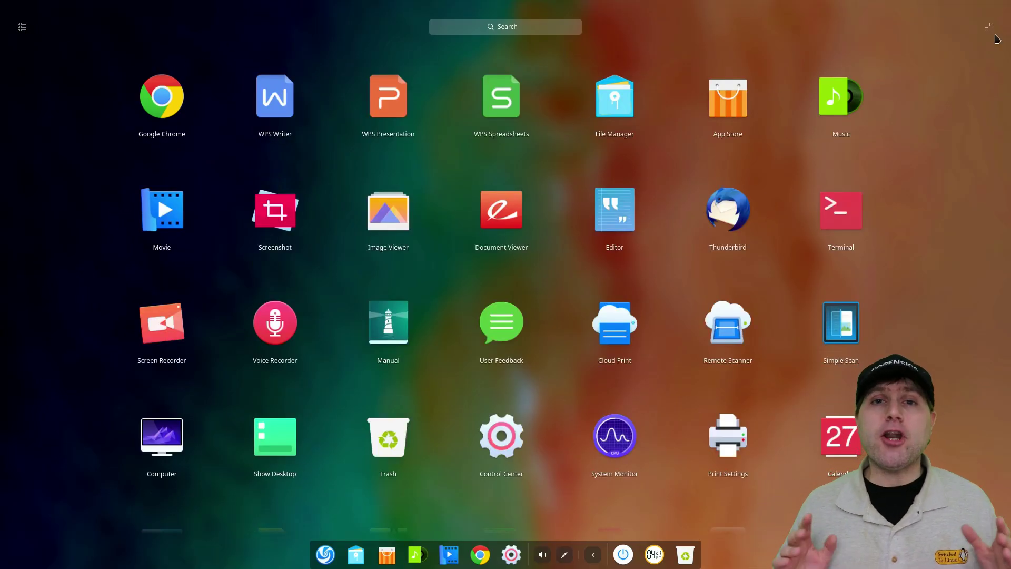
left_click(989, 27)
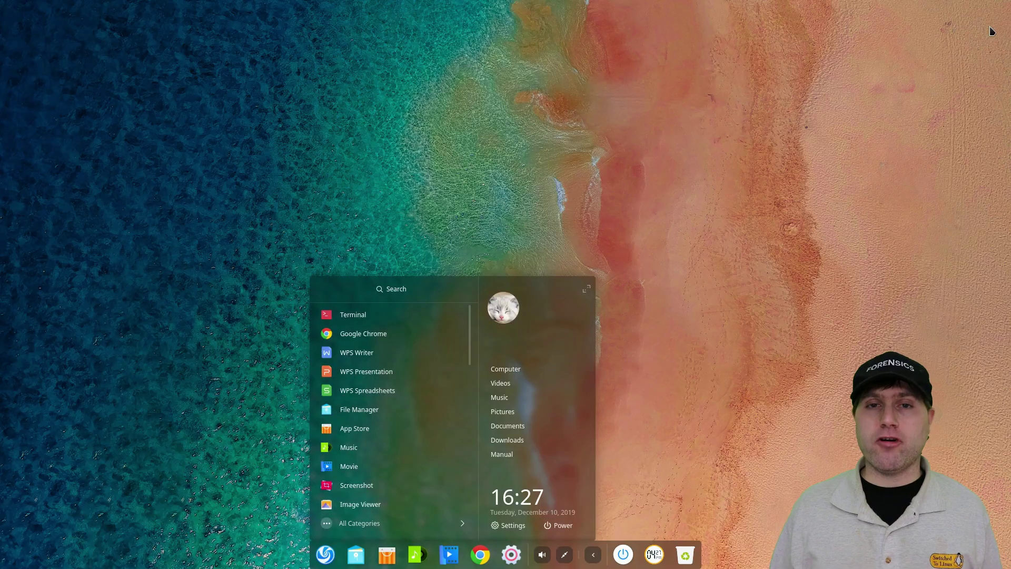
left_click(589, 291)
left_click(14, 252)
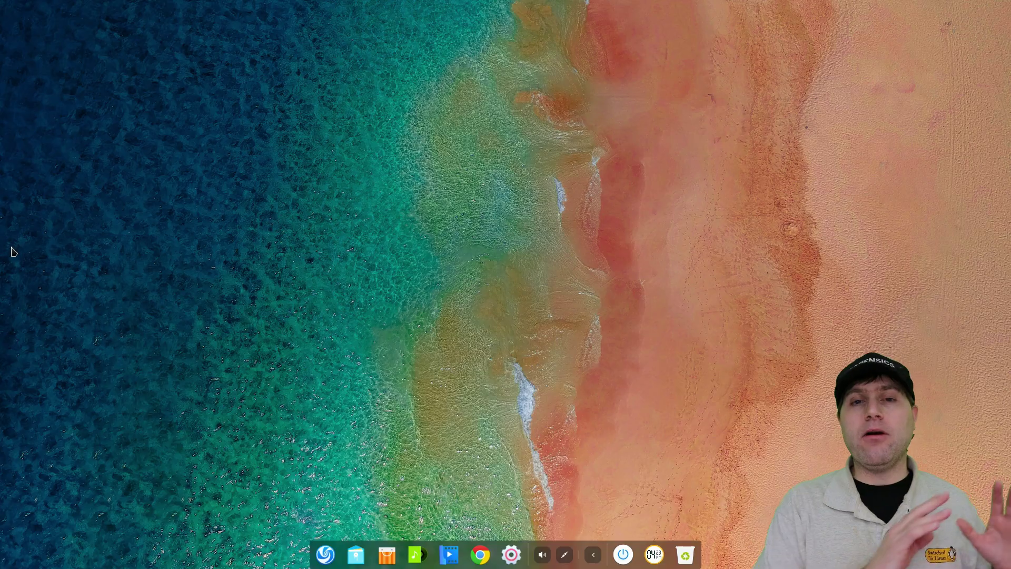
left_click(655, 558)
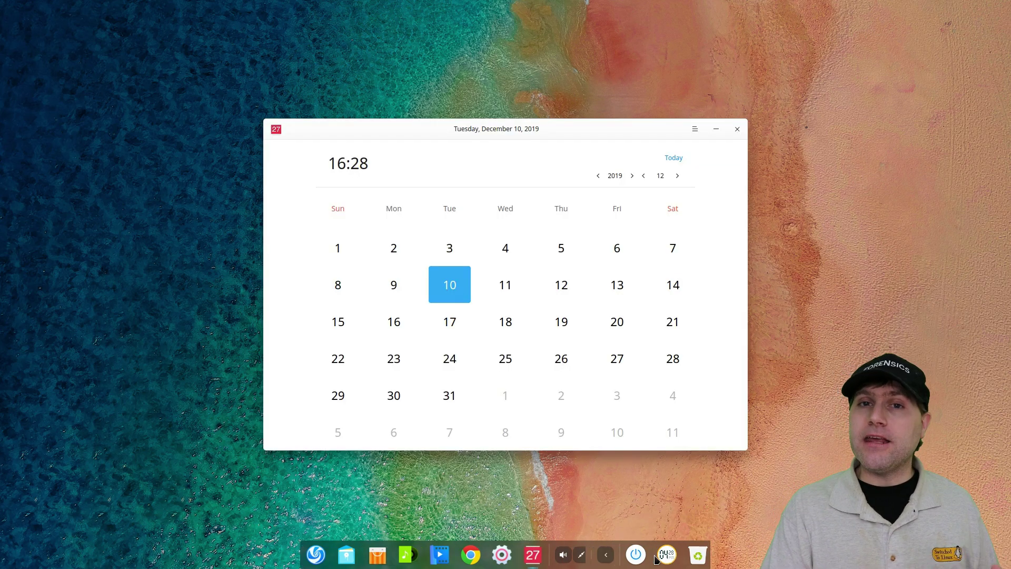
left_click(737, 129)
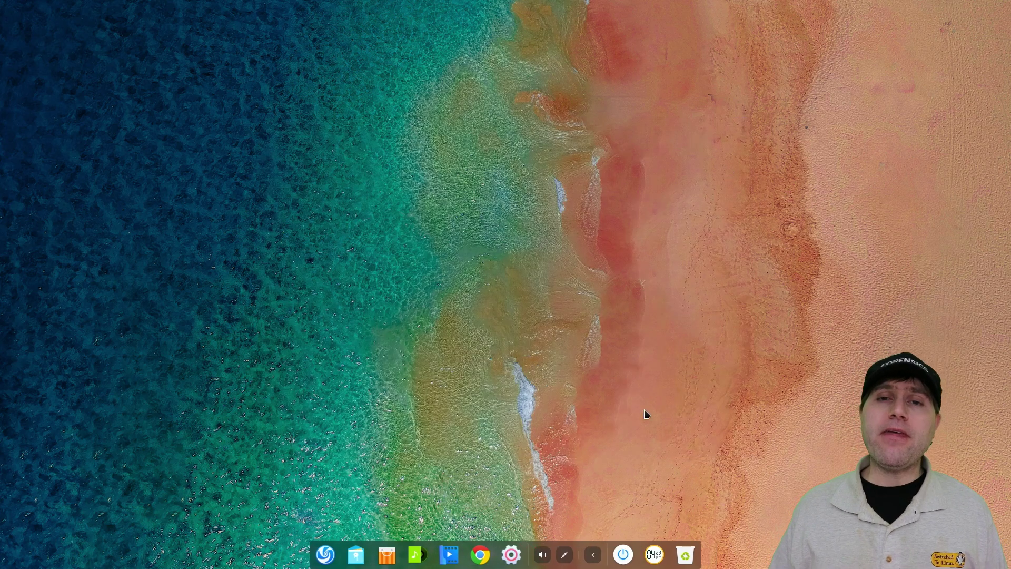
left_click(625, 554)
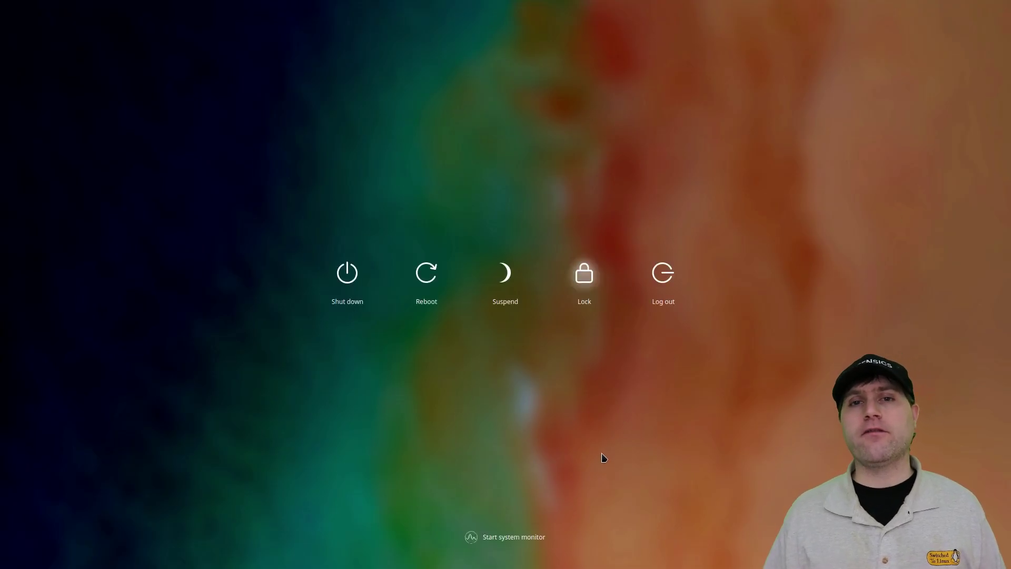
left_click(590, 441)
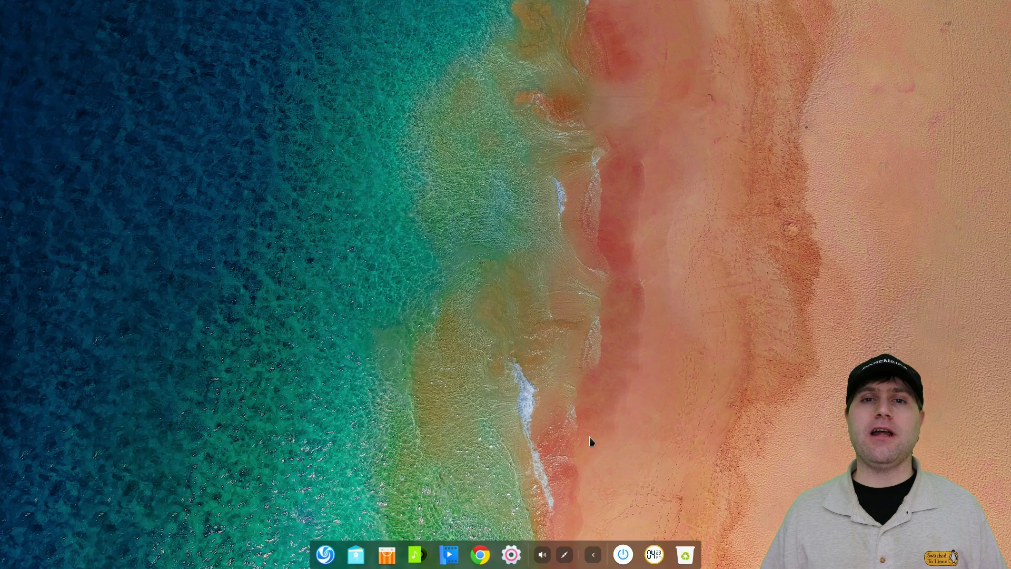
left_click(543, 555)
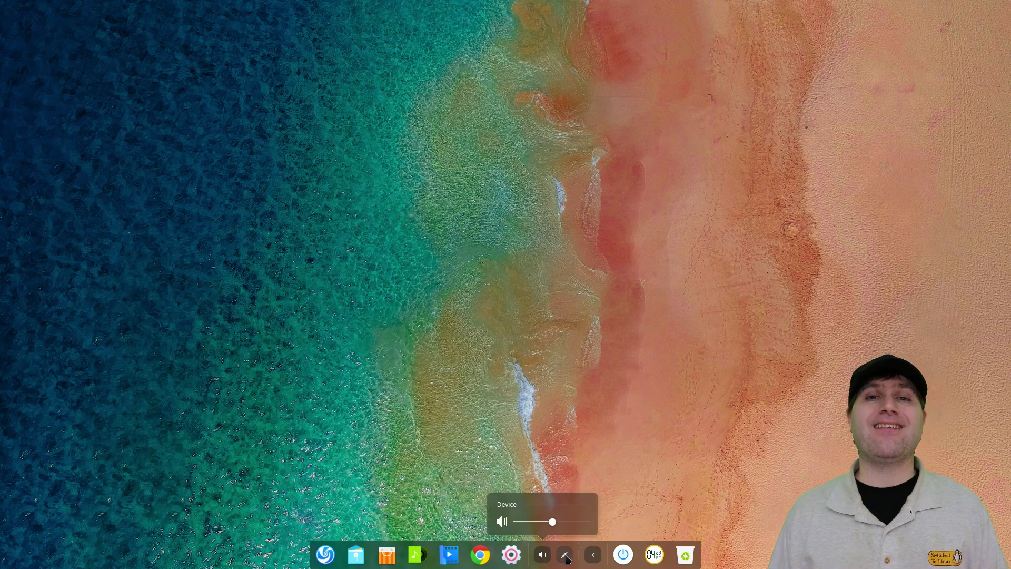
left_click(565, 556)
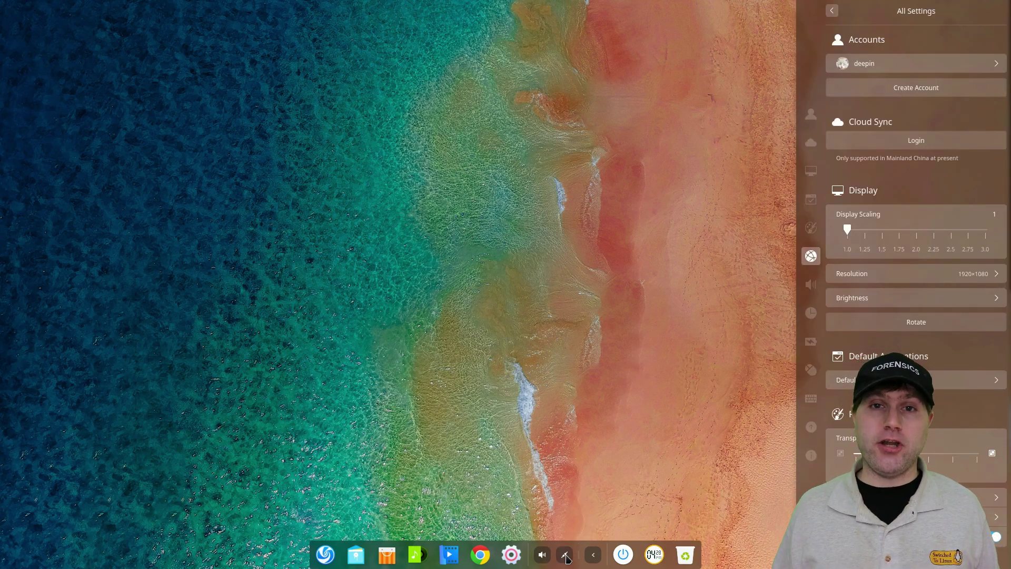
left_click(594, 556)
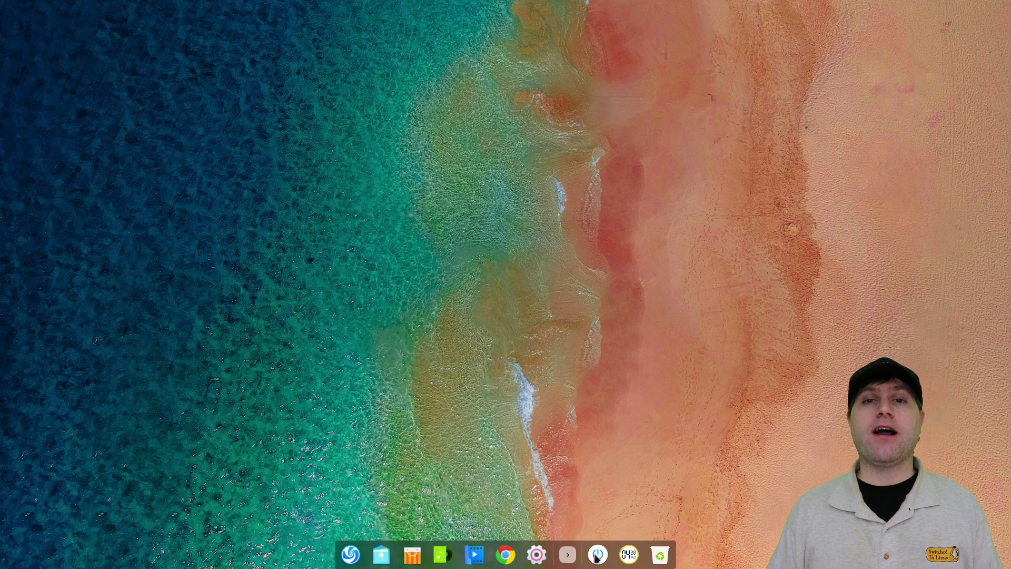
left_click(566, 559)
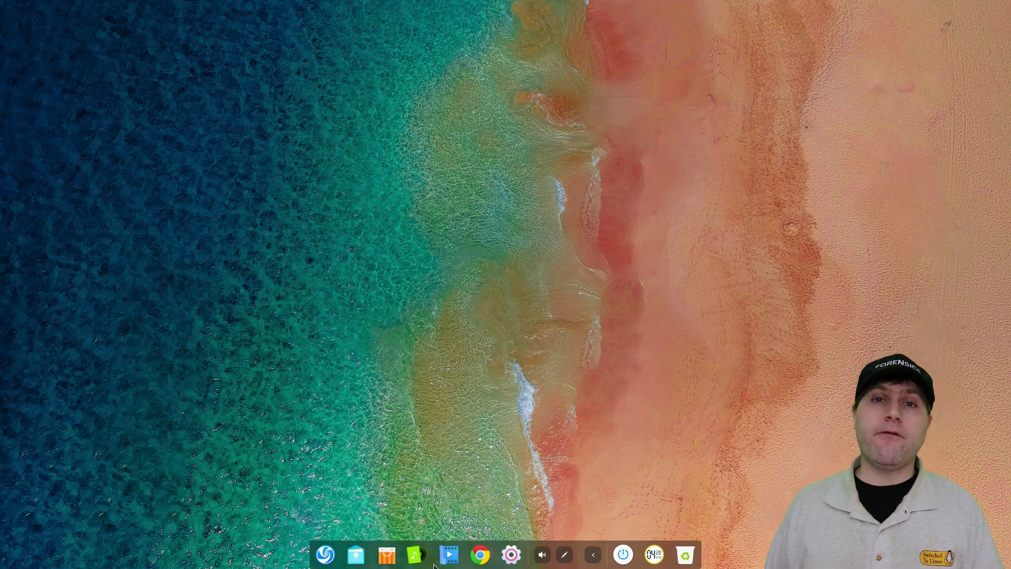
Open Deepin Music and drag the music and movie player windows apart.
left_click(416, 554)
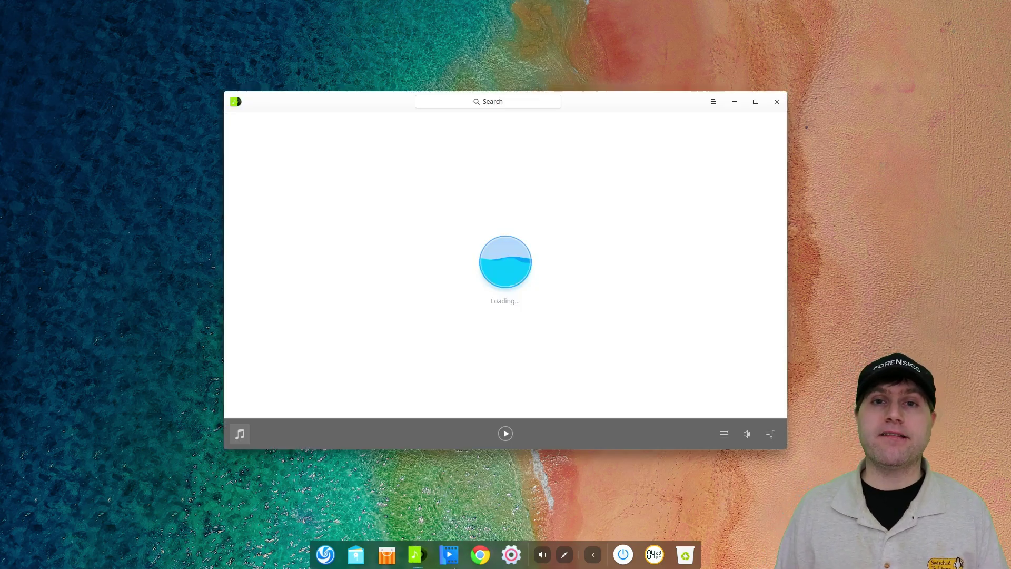
left_click_drag(377, 103, 211, 50)
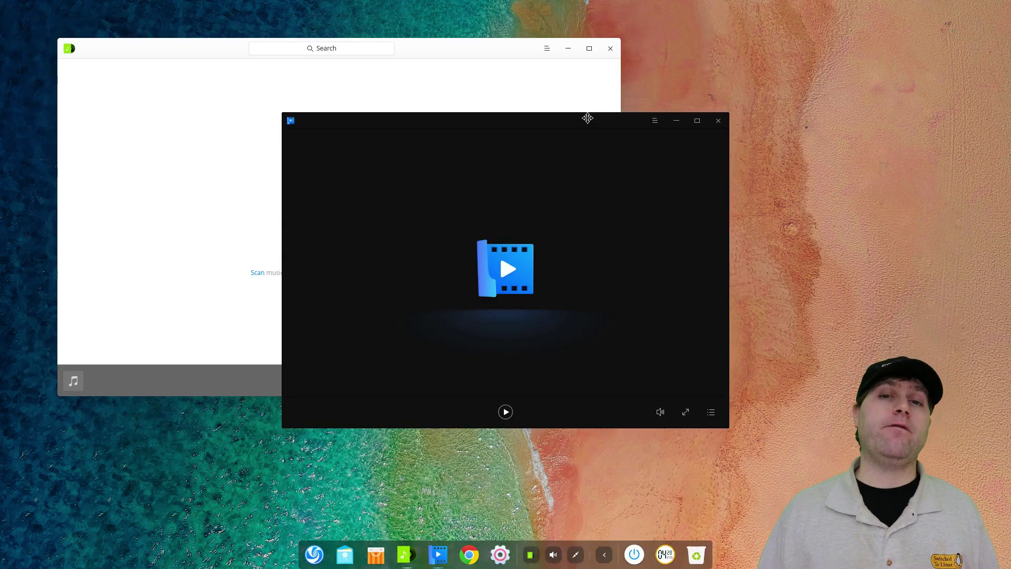
left_click_drag(587, 118, 796, 57)
Close Deepin Movie, confirm exiting Deepin Music, then close the launcher and Chrome.
left_click(926, 60)
left_click(611, 47)
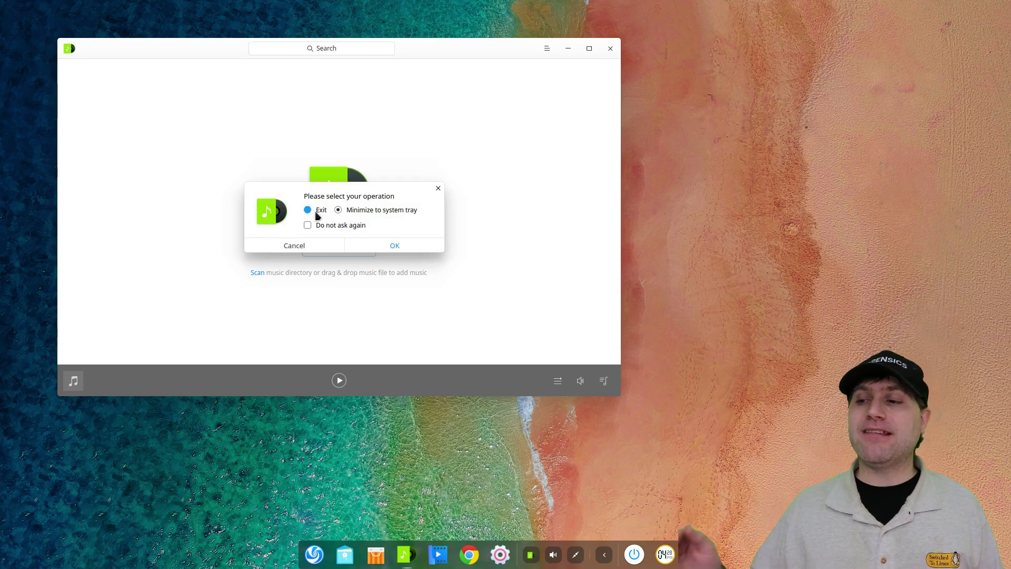
left_click(415, 248)
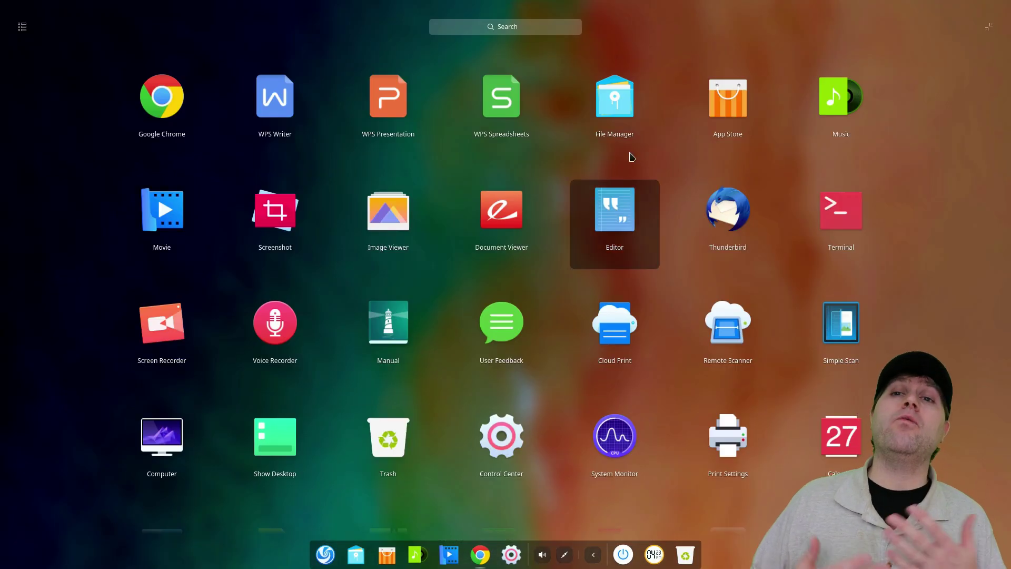
left_click(321, 562)
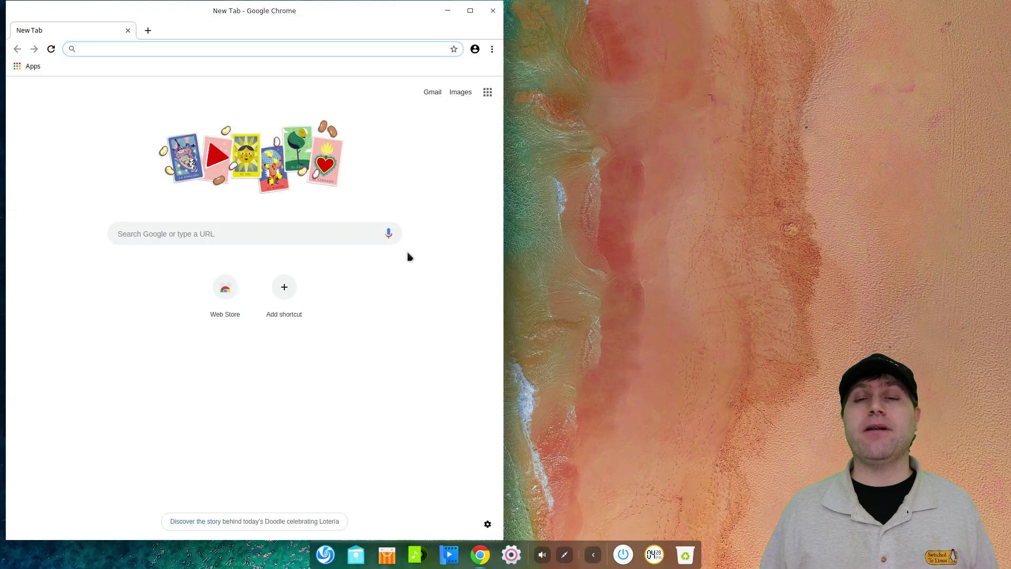
left_click(492, 12)
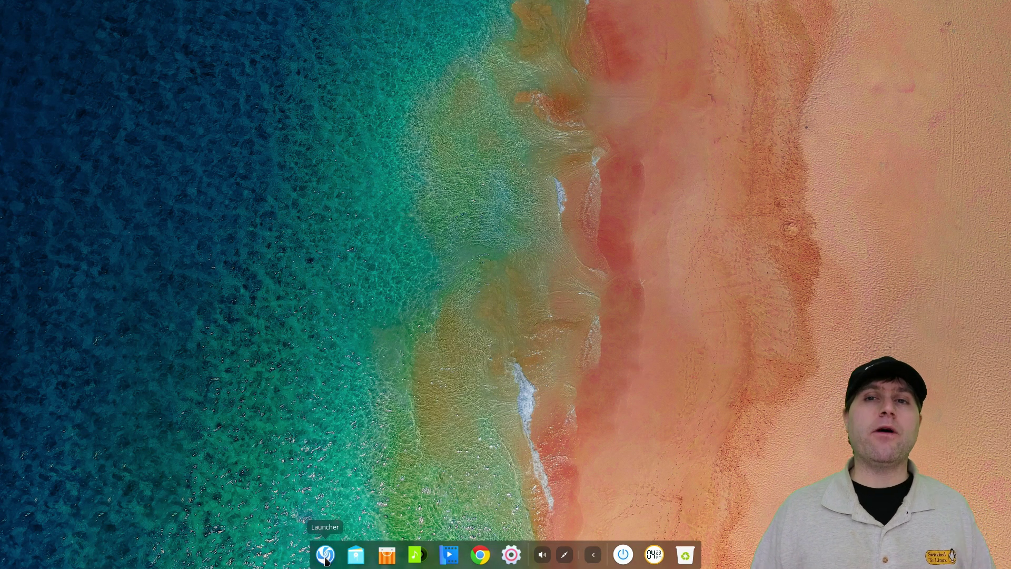
In Control Center, go to Accounts and Cloud Sync, start the sign-in, then dismiss the dialog.
left_click(511, 553)
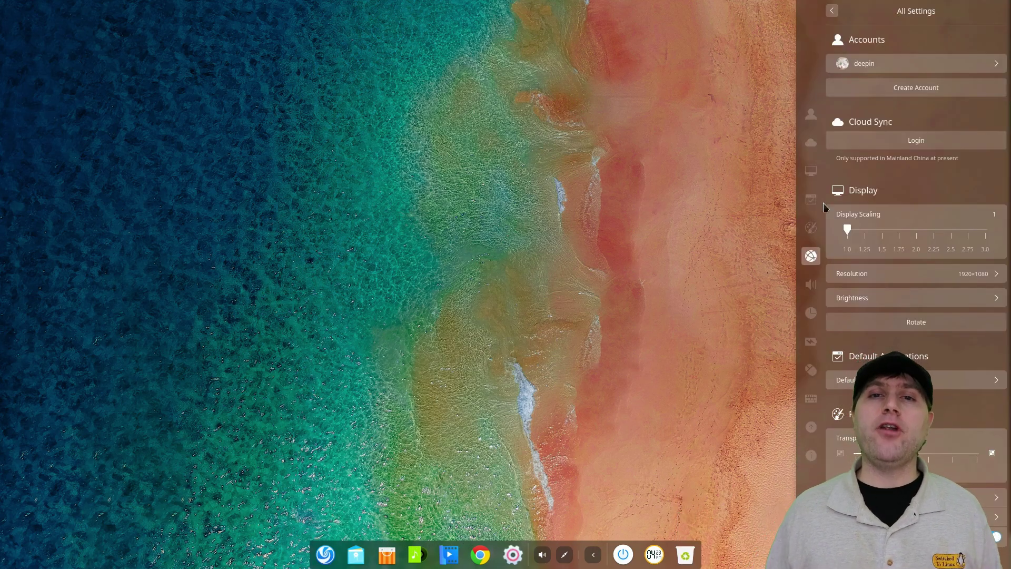
left_click(814, 119)
left_click(814, 141)
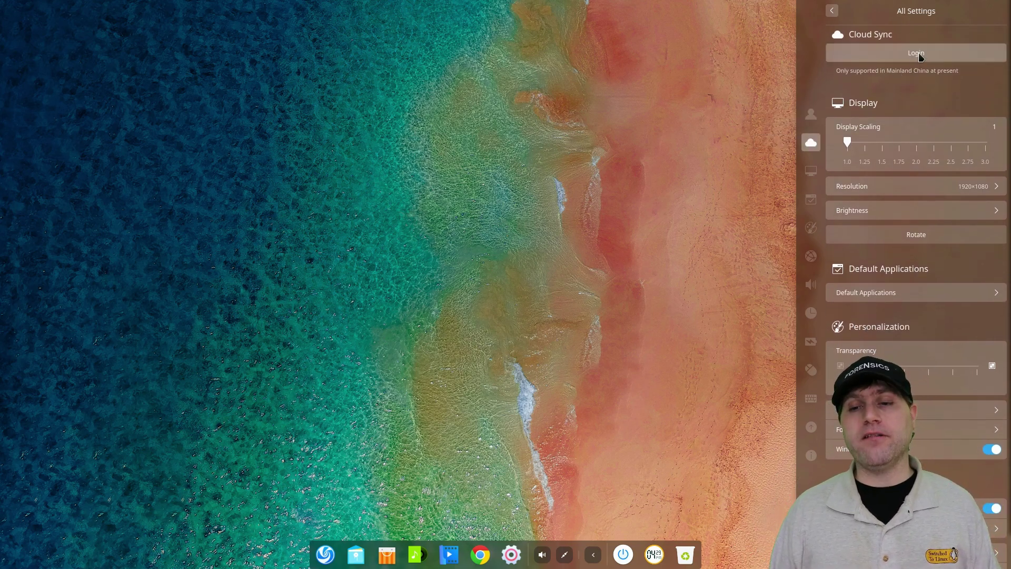
left_click(922, 58)
scroll(937, 102, "up", 2)
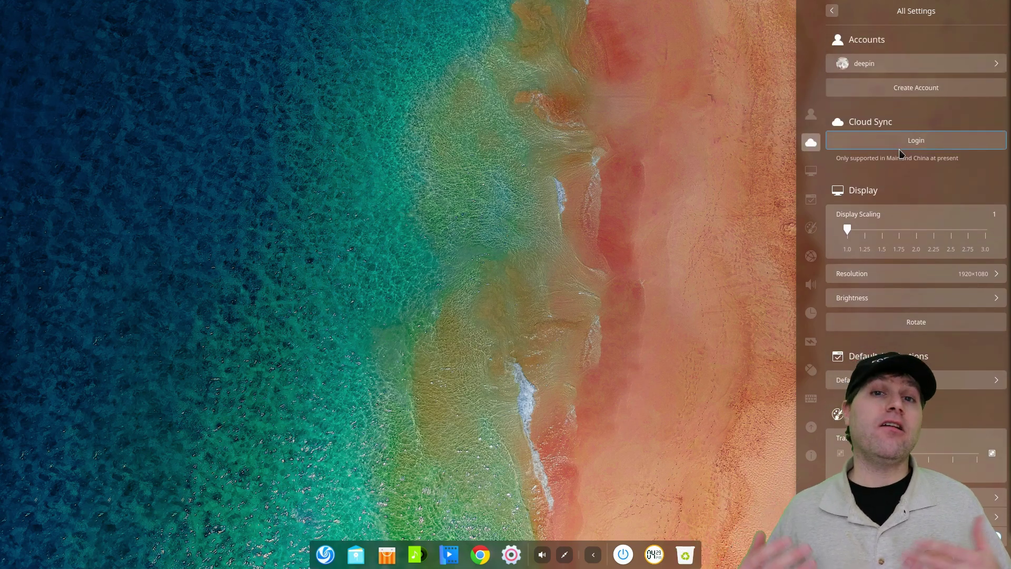
left_click(910, 145)
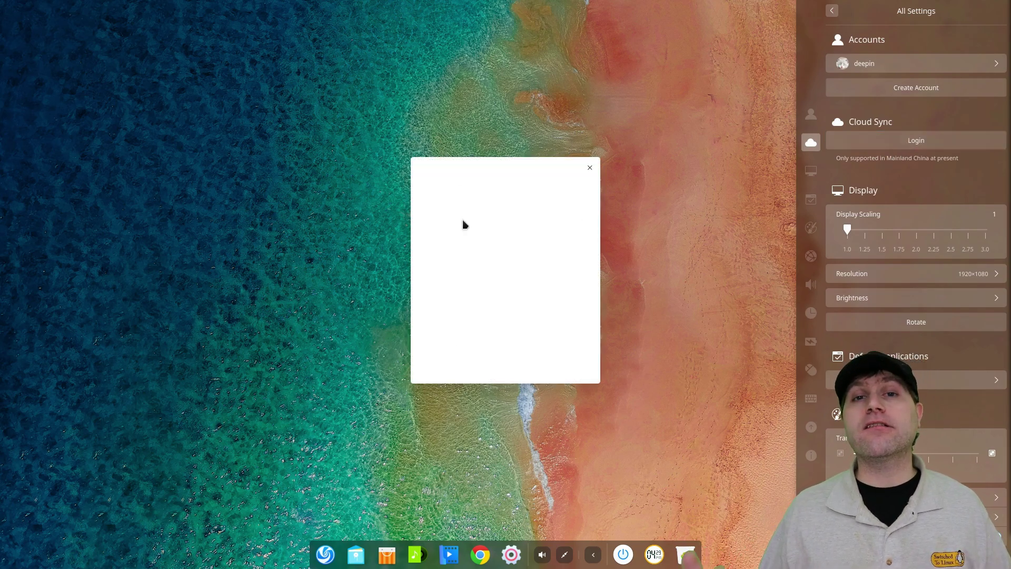
left_click(818, 169)
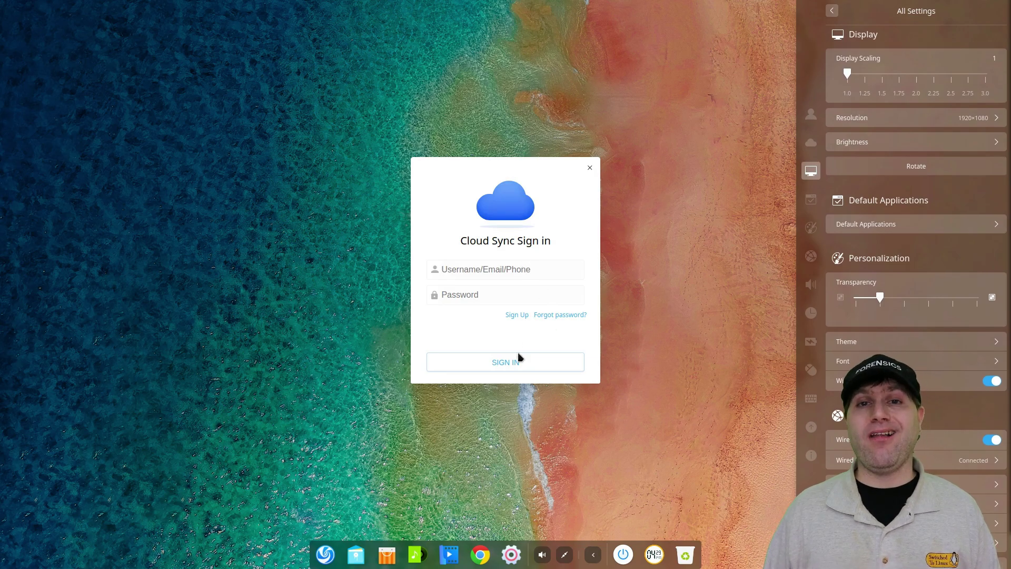
left_click(590, 167)
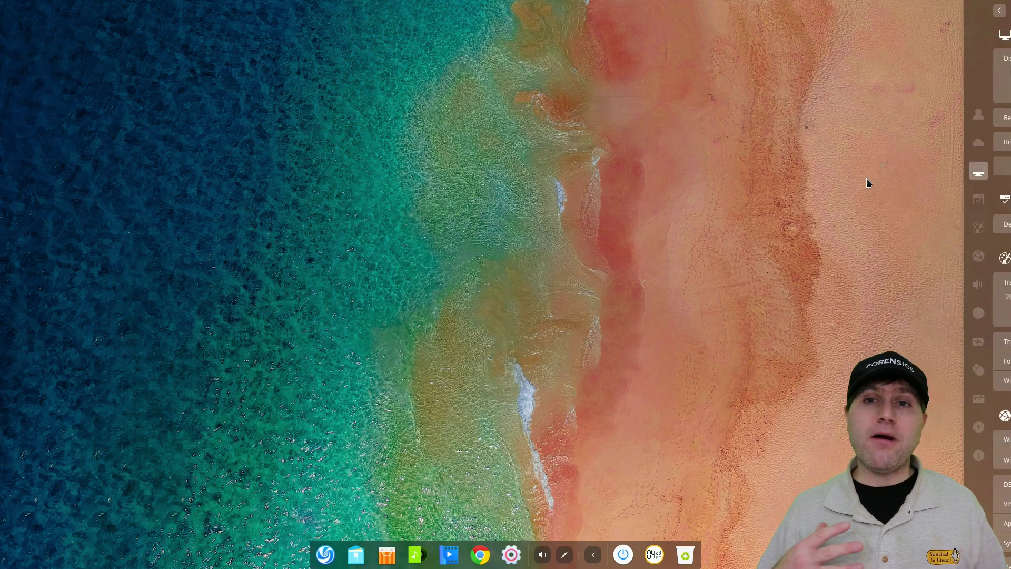
Reopen the settings panel and view the Default Applications details page.
left_click(511, 556)
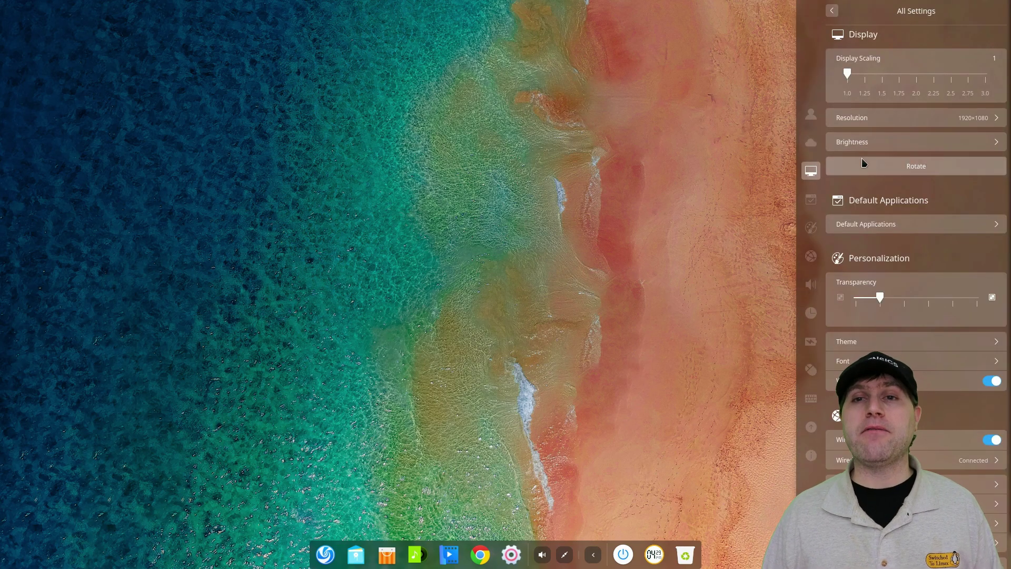
left_click(811, 201)
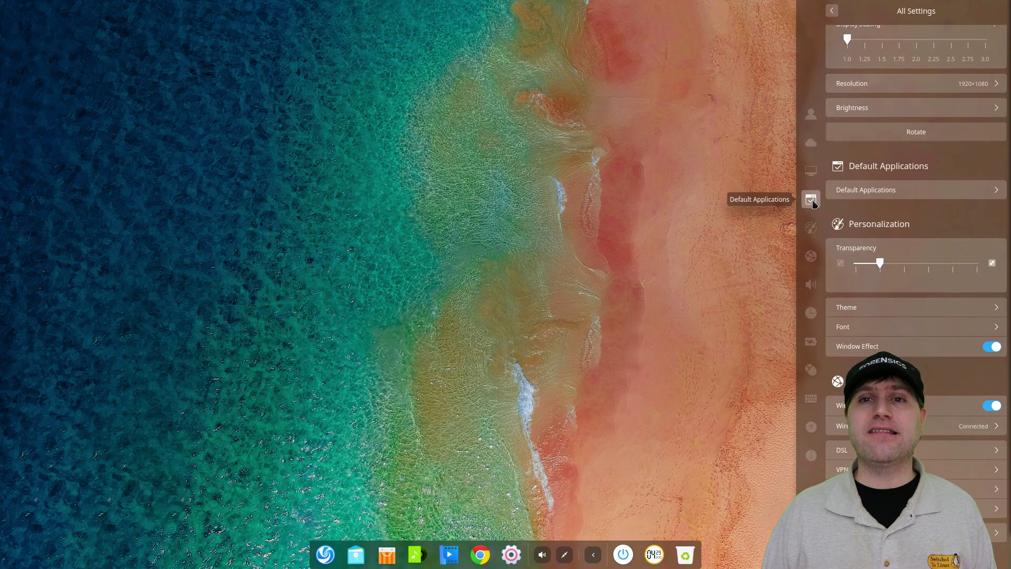
left_click(985, 66)
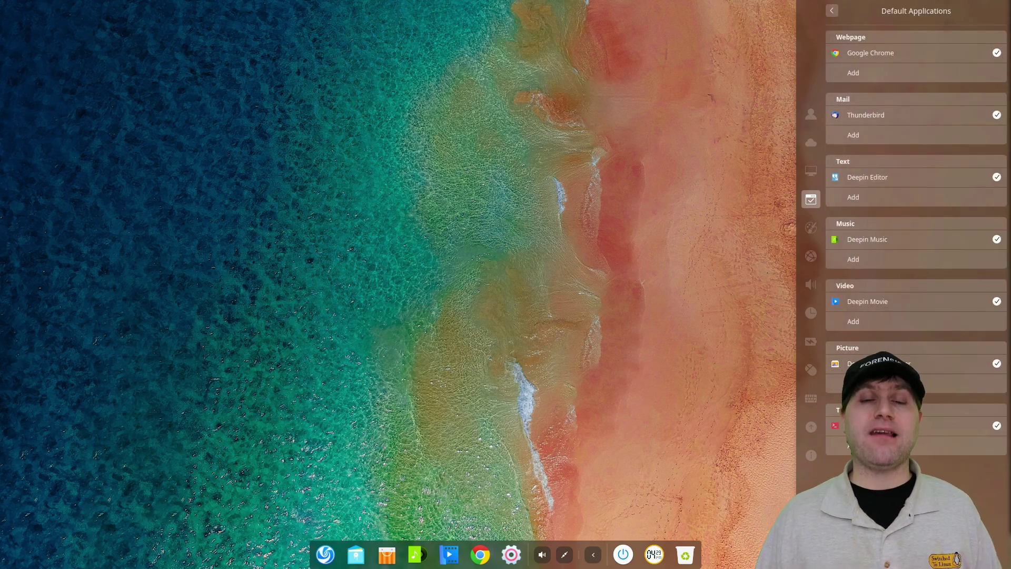
Under Personalization > Theme, choose the deepin-dark window theme and Papirus icons, then return to the overview.
left_click(813, 199)
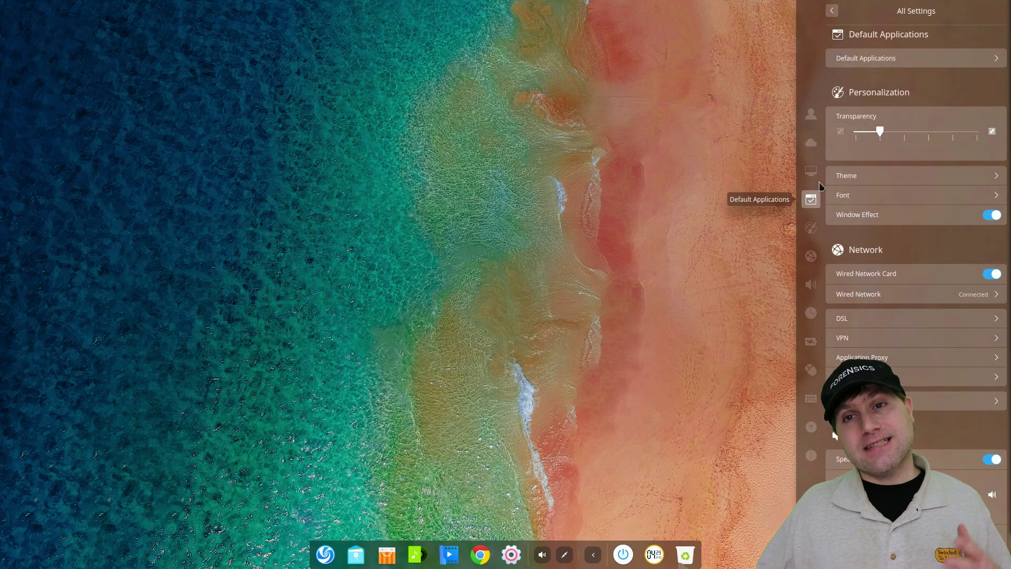
left_click(878, 177)
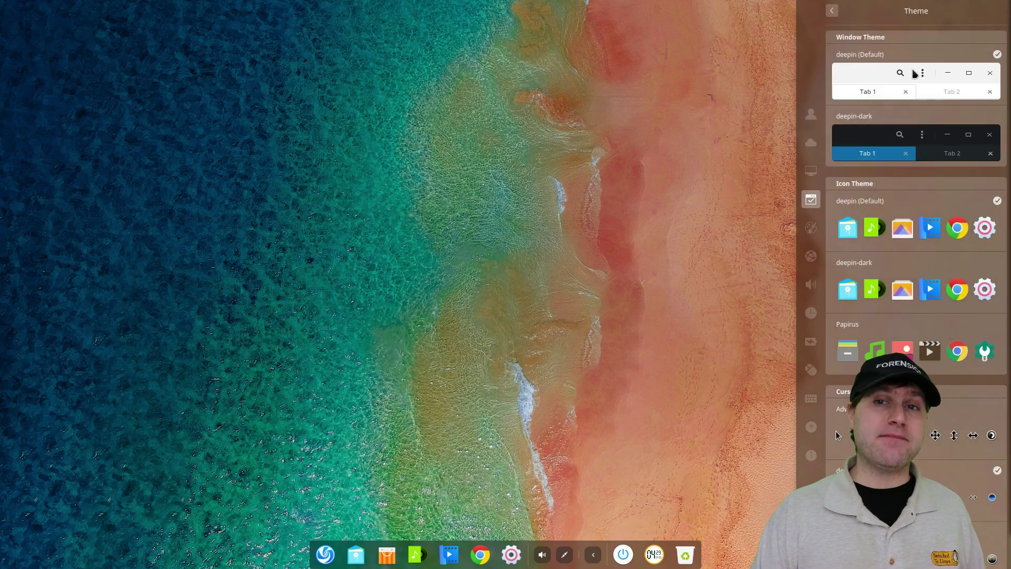
left_click(886, 116)
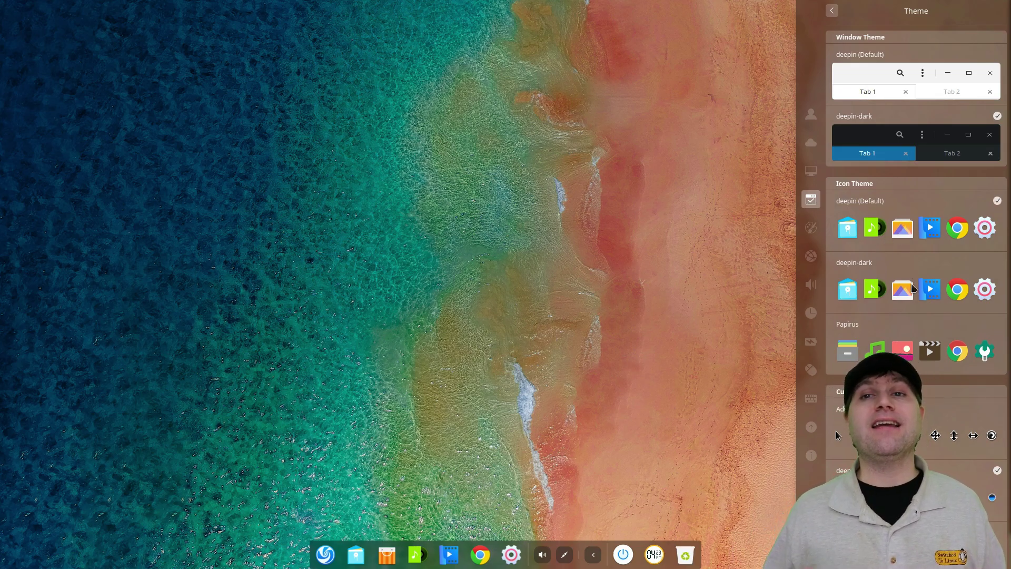
left_click(907, 351)
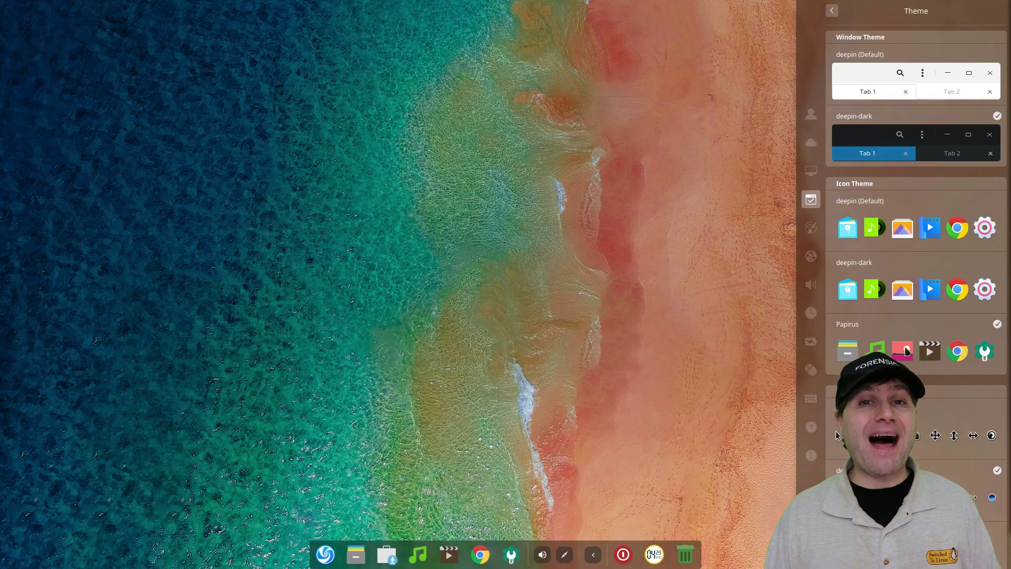
scroll(903, 337, "down", 3)
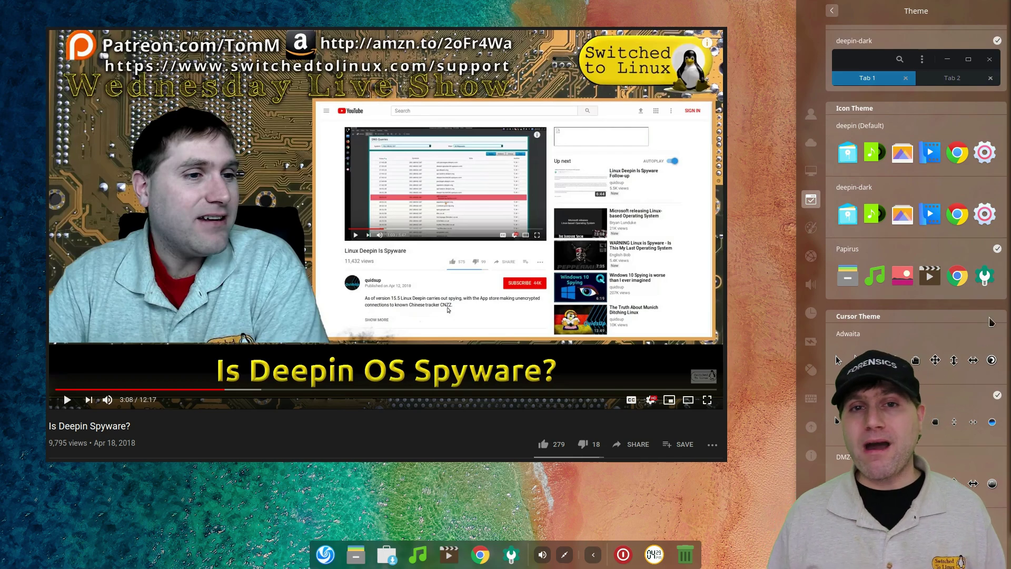
scroll(940, 345, "up", 2)
scroll(941, 345, "down", 2)
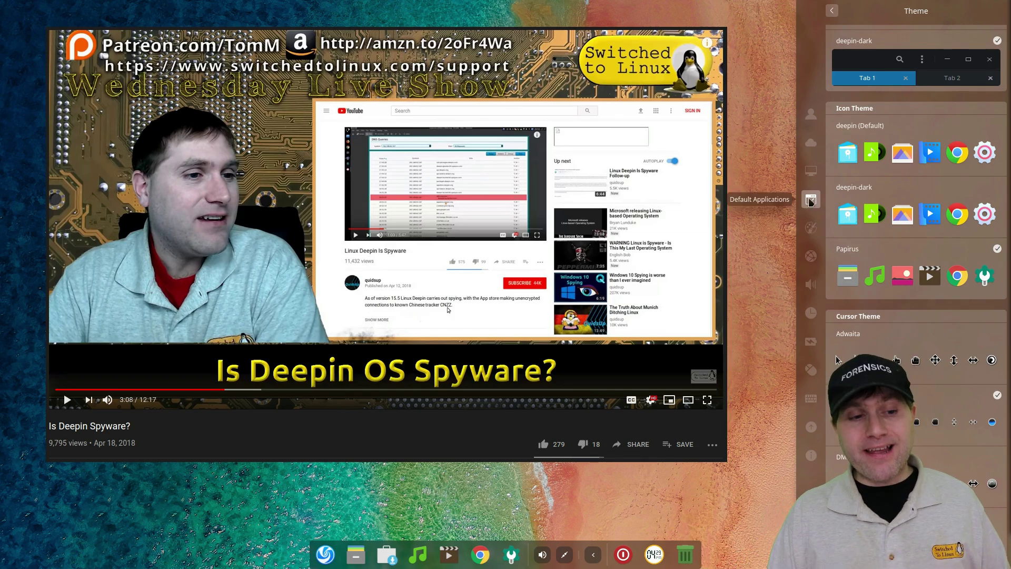
left_click(811, 228)
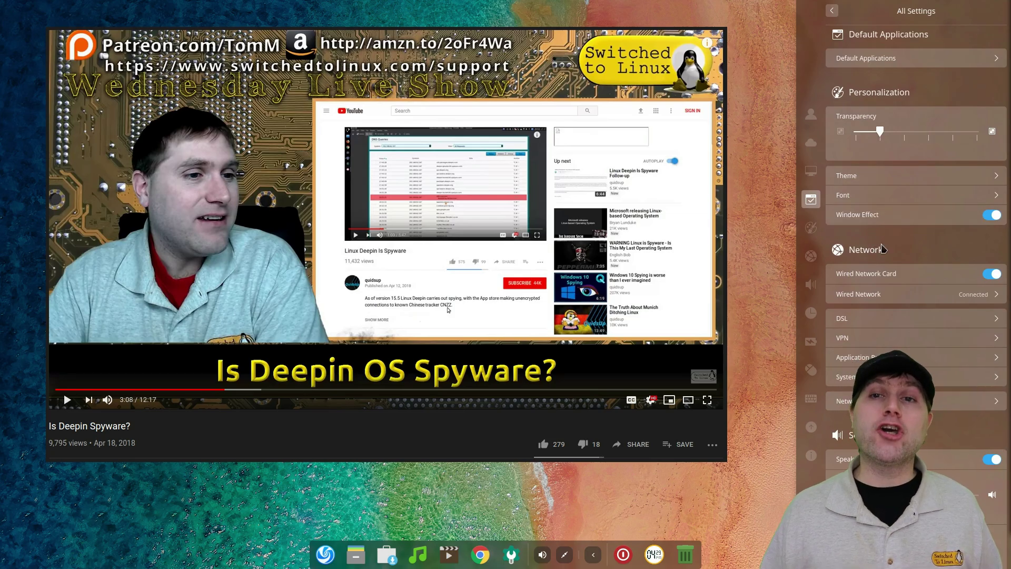
Toggle Window Effect off and back on, then view the VPN types offered by Create VPN.
left_click(993, 216)
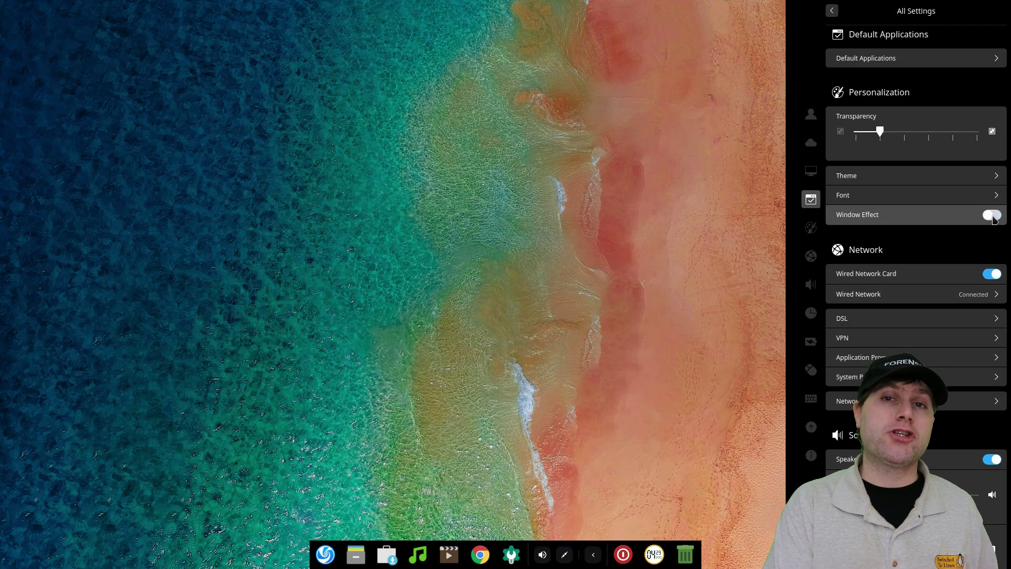
left_click(993, 216)
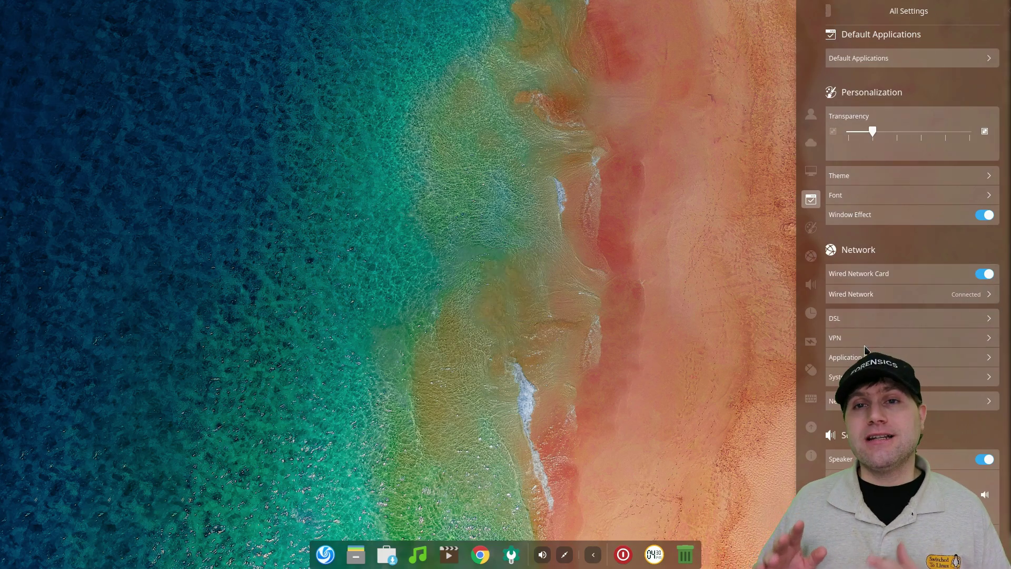
left_click(863, 345)
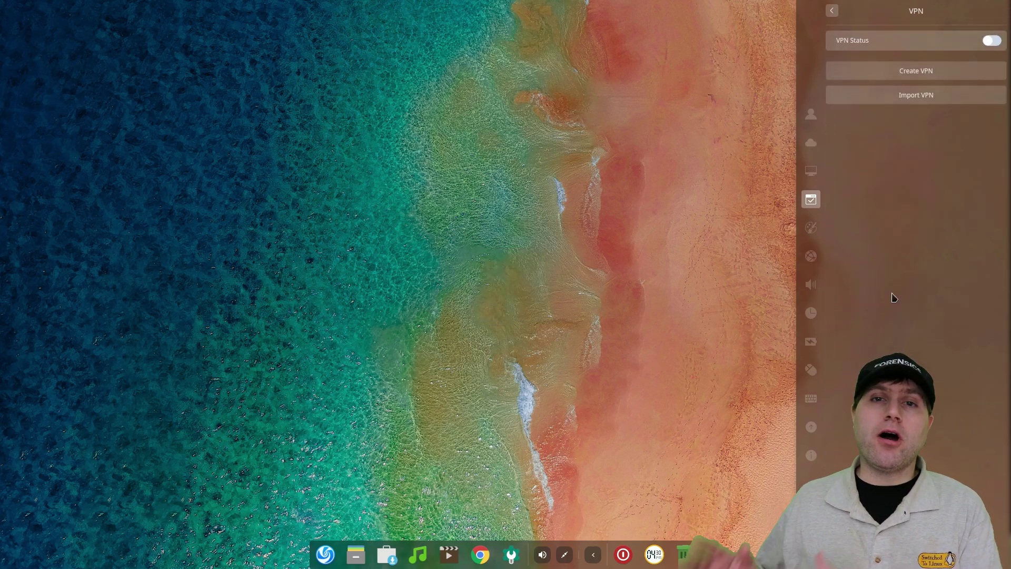
left_click(941, 72)
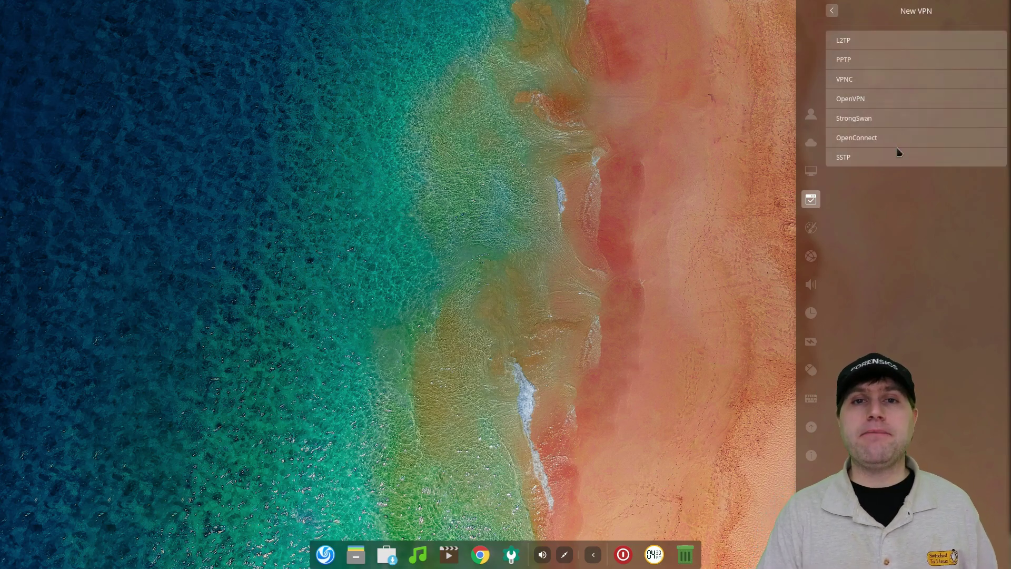
left_click(833, 11)
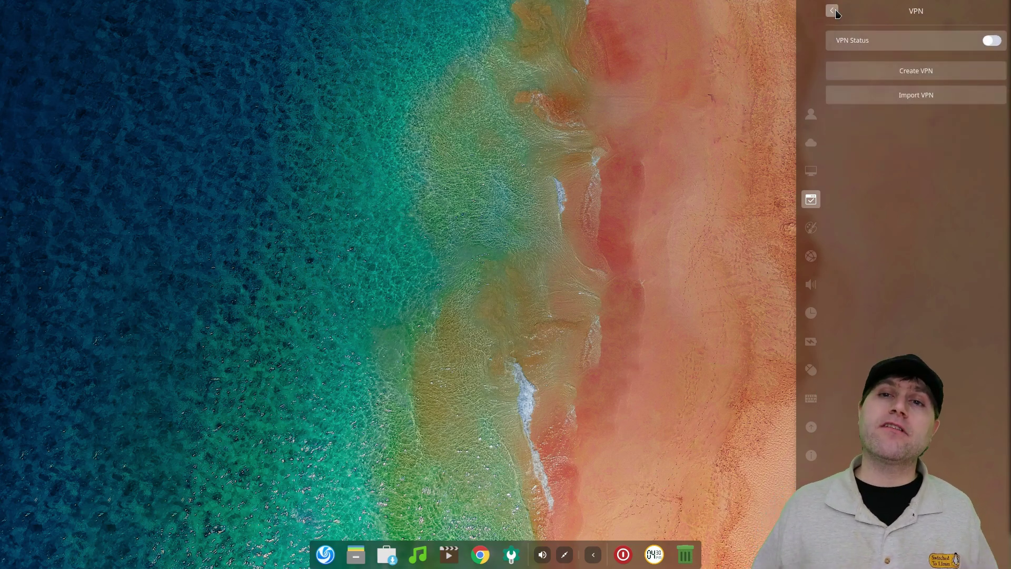
Open Import VPN, cancel the file picker, and return to the personalization settings.
left_click(906, 100)
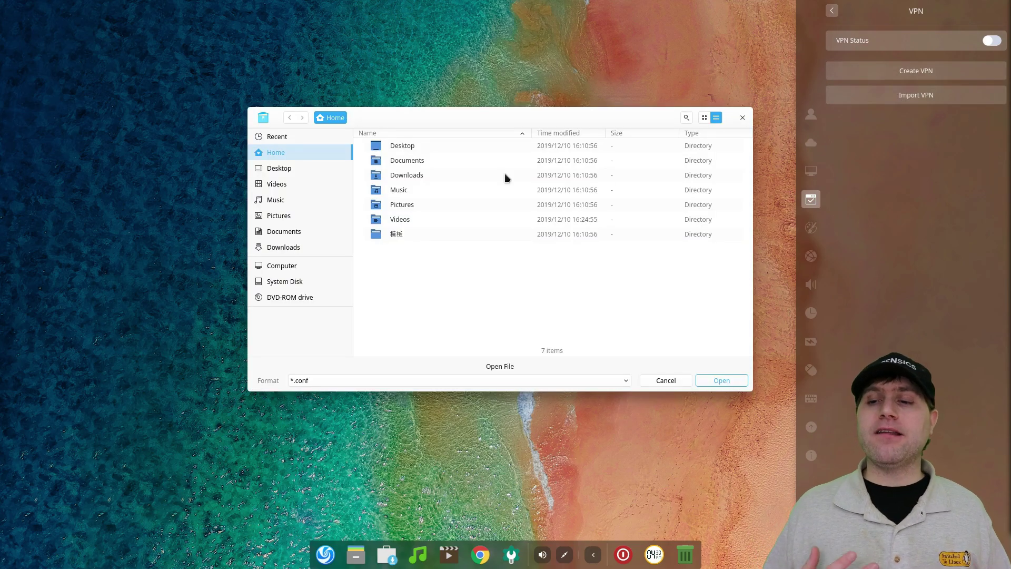
left_click(743, 118)
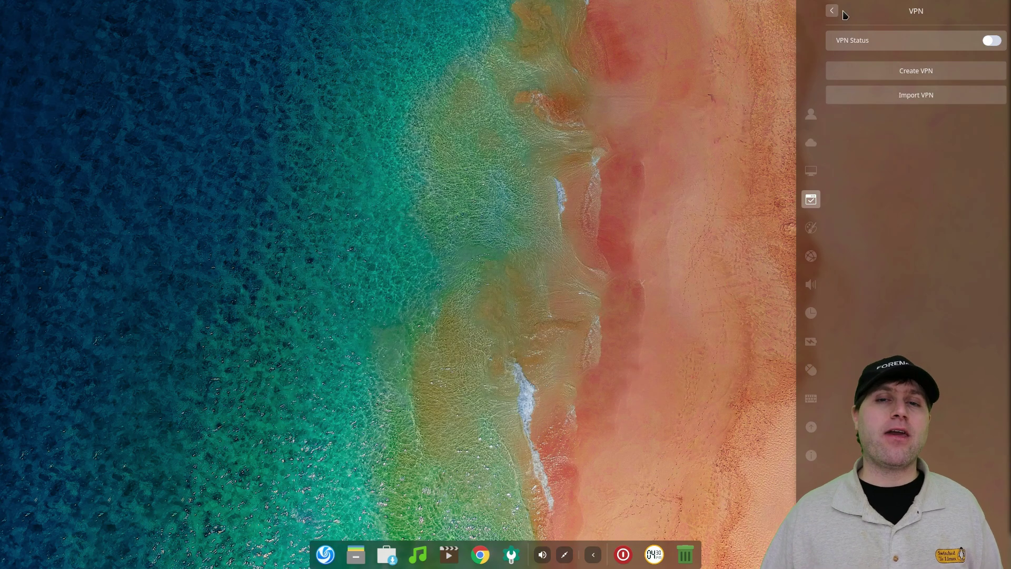
left_click(833, 11)
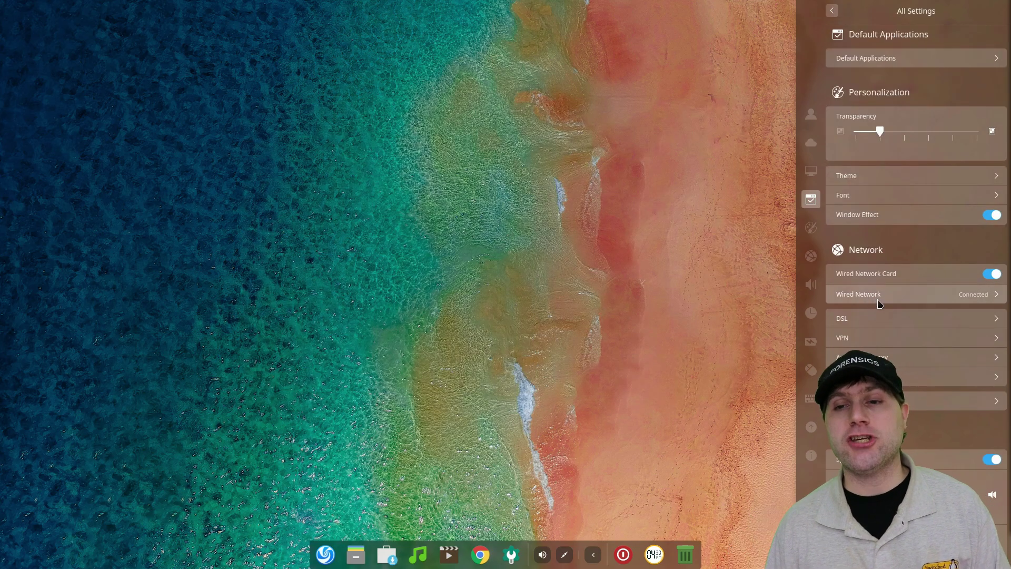
left_click(812, 228)
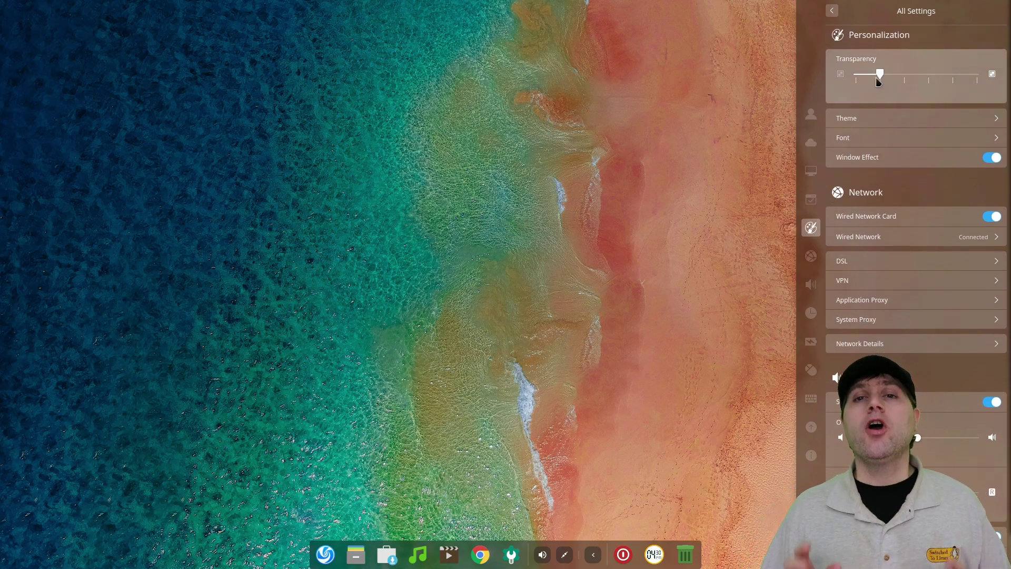
left_click_drag(880, 74, 847, 80)
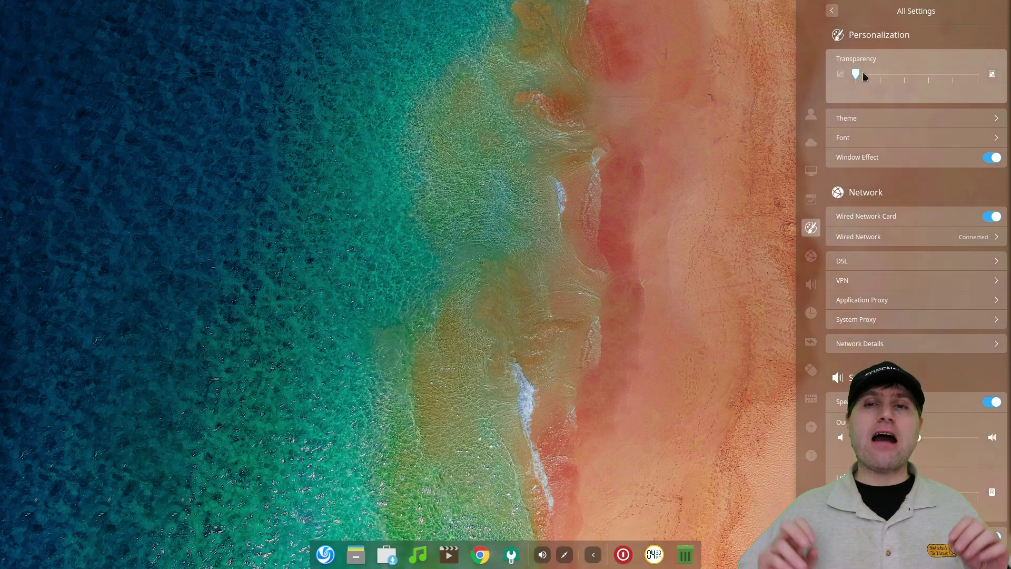
left_click(933, 79)
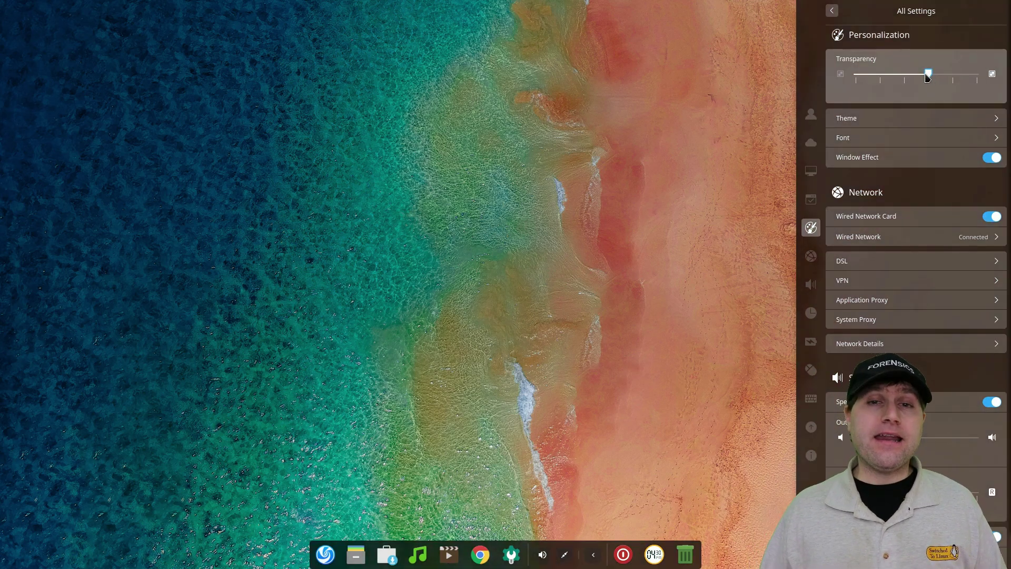
left_click(918, 79)
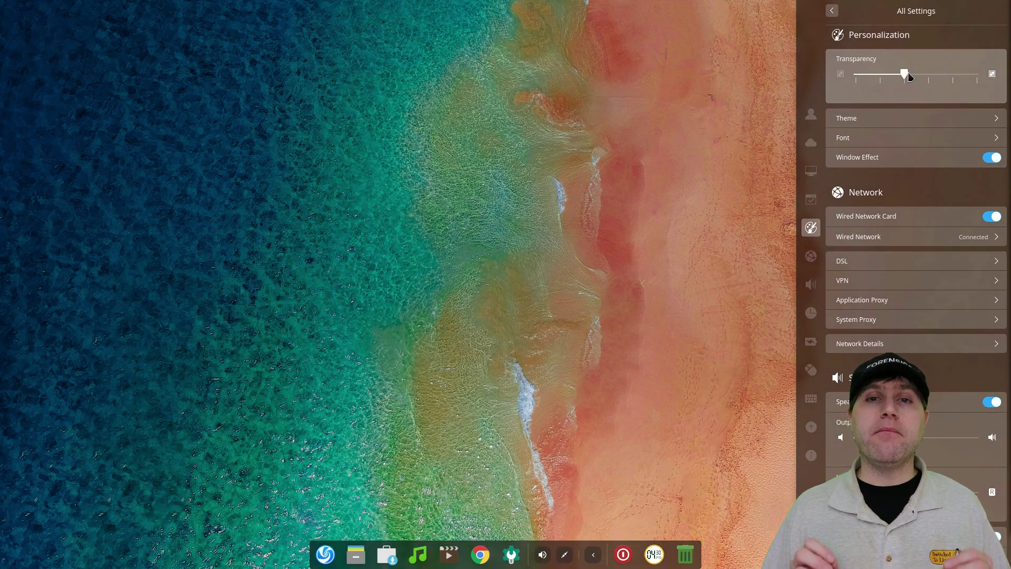
left_click(880, 75)
left_click(978, 79)
left_click_drag(978, 79, 881, 79)
left_click(905, 119)
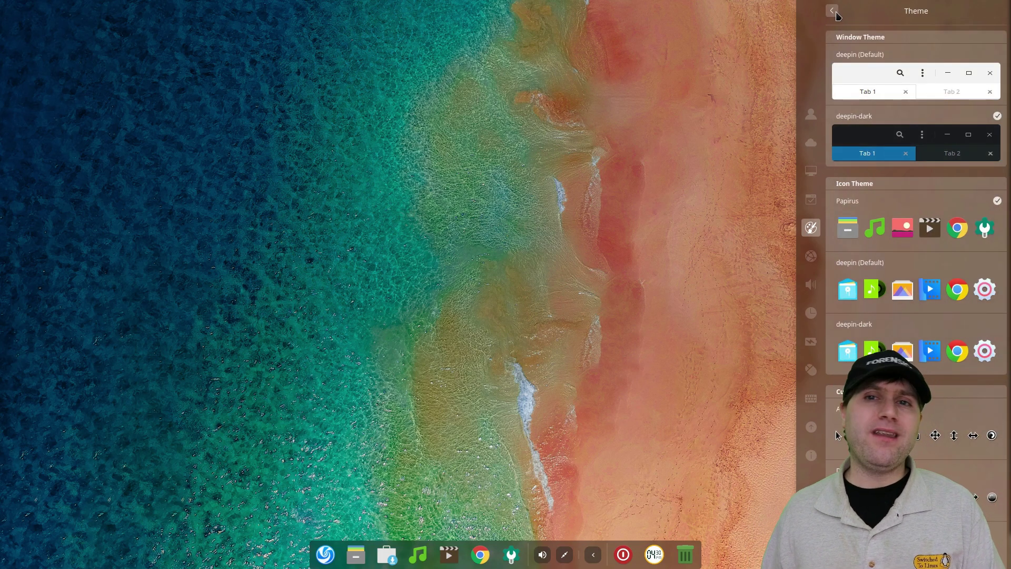
left_click(833, 11)
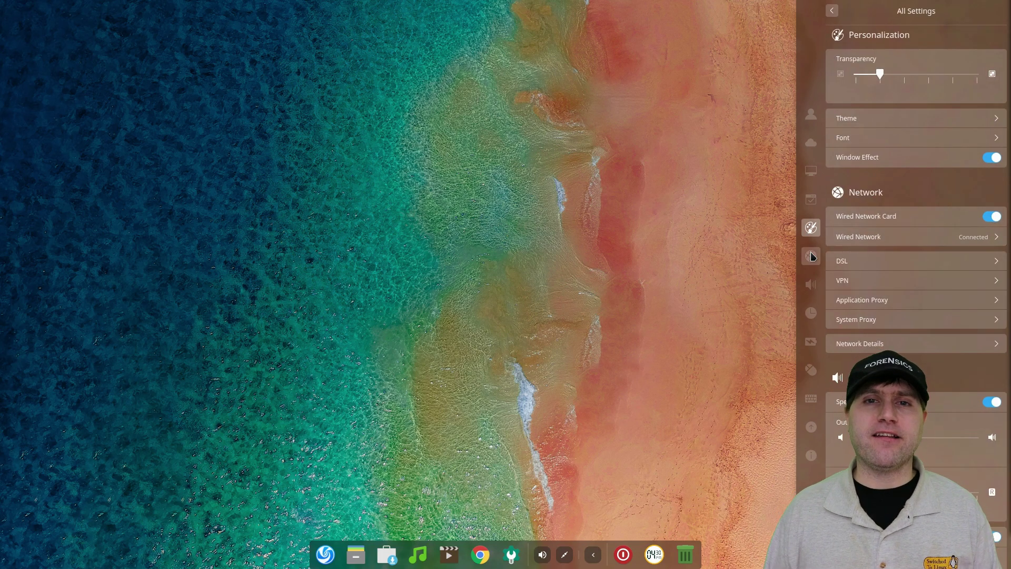
Scroll down to Sound, review the Sound Effects toggles, then jump to Time and Date.
scroll(836, 203, "down", 3)
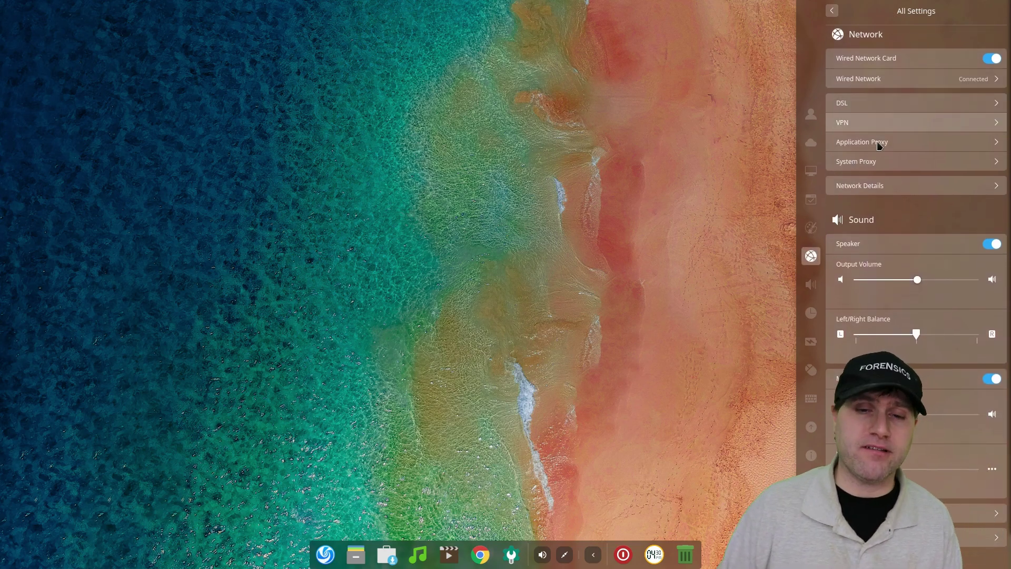
scroll(827, 251, "down", 2)
scroll(896, 58, "down", 2)
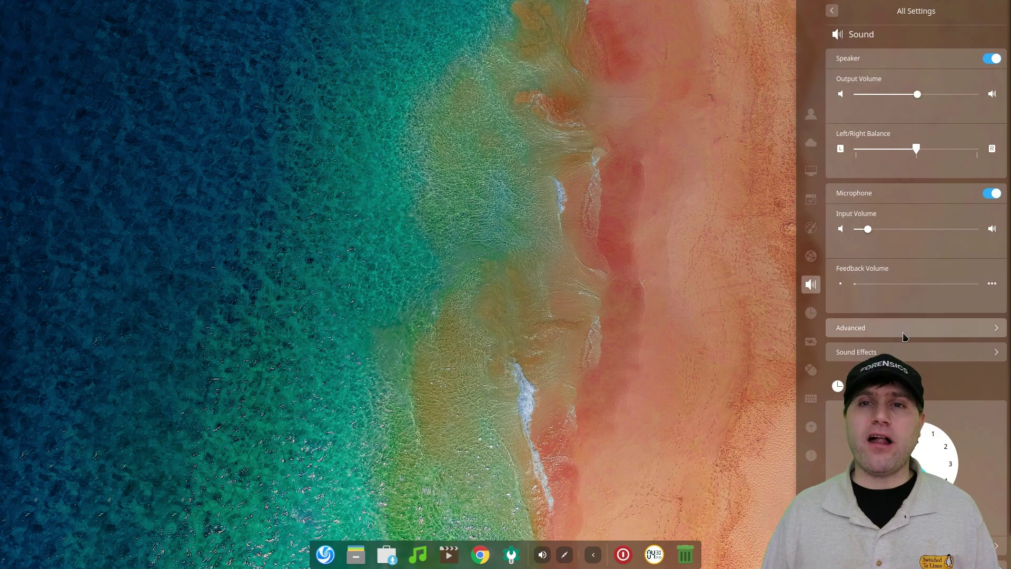
left_click(893, 352)
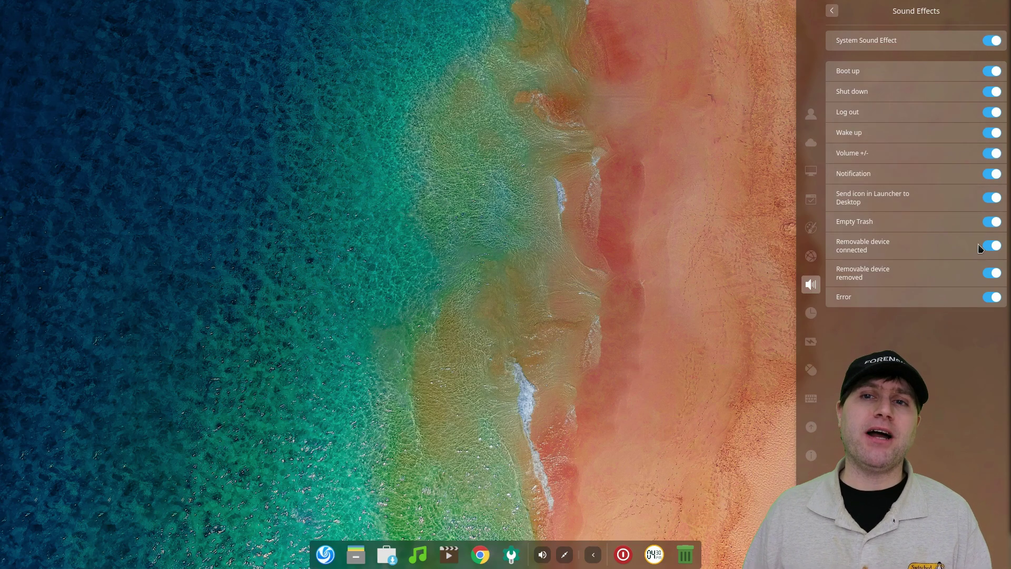
left_click(834, 11)
left_click(813, 313)
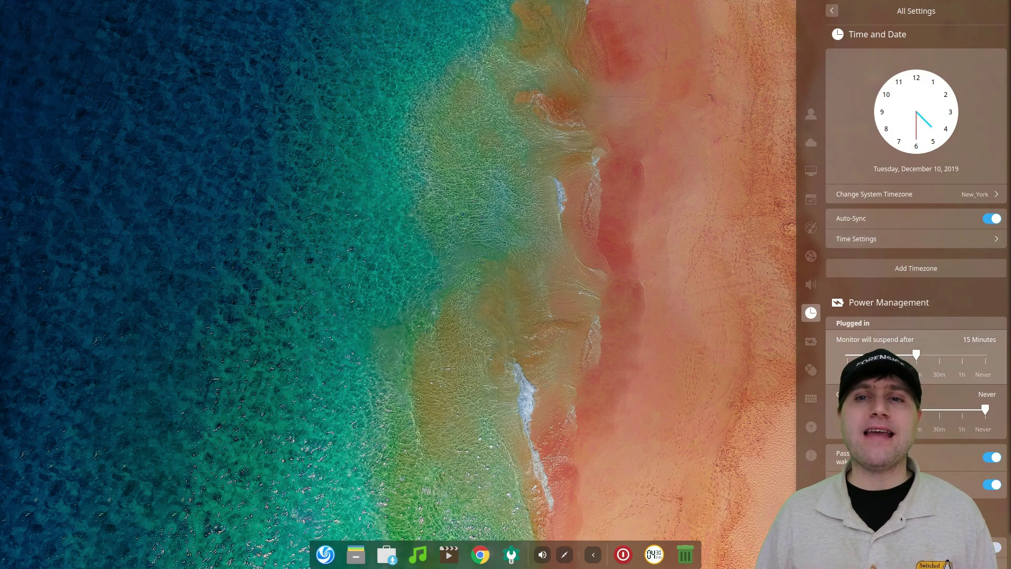
Nudge the monitor suspend time, browse Power, Mouse and Keyboard settings, and shorten the key repeat delay.
mouse_move(916, 355)
left_mouse_down()
mouse_move(987, 356)
mouse_move(848, 355)
mouse_move(906, 344)
mouse_move(916, 355)
left_mouse_up()
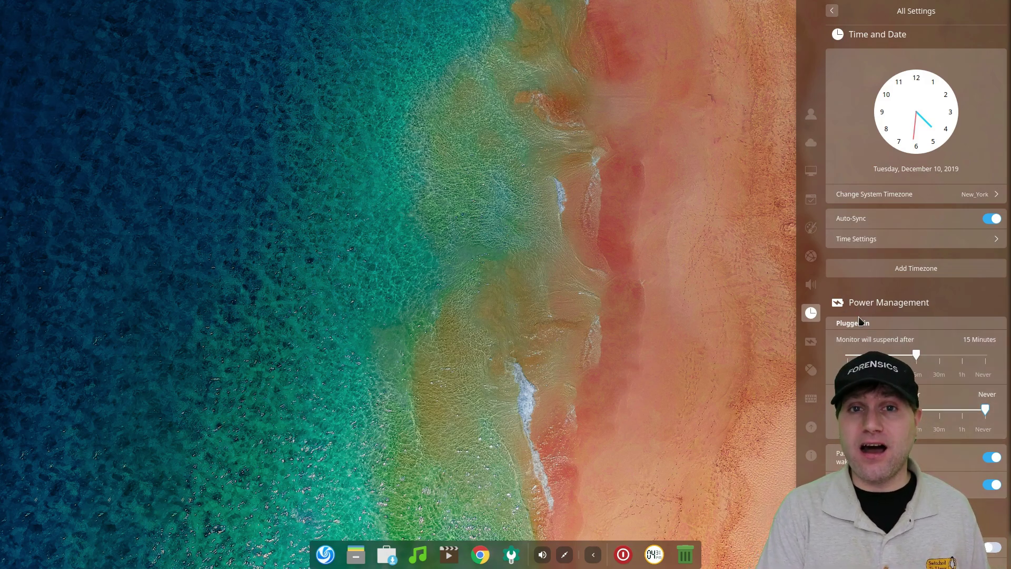
left_click(810, 351)
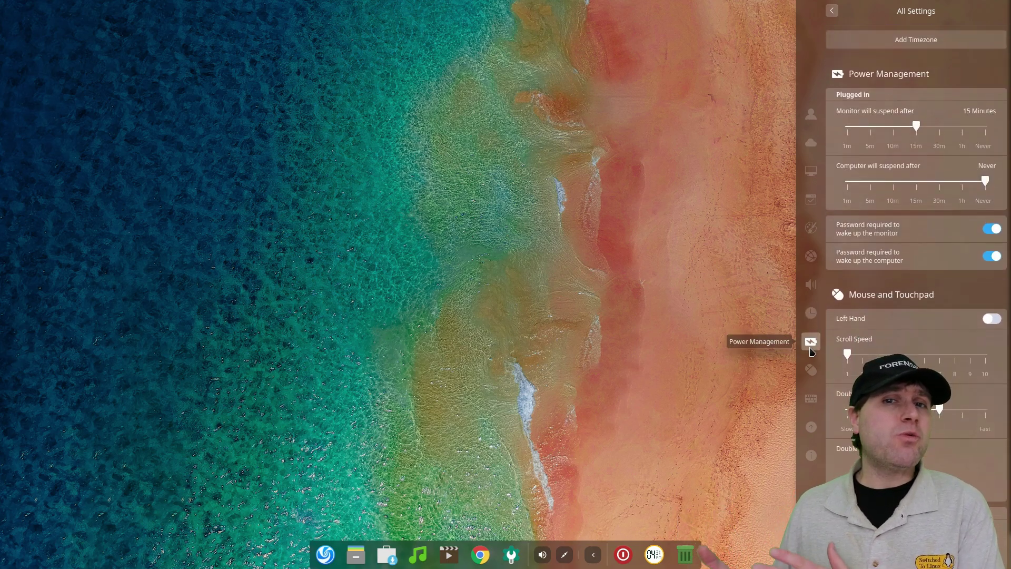
left_click(813, 375)
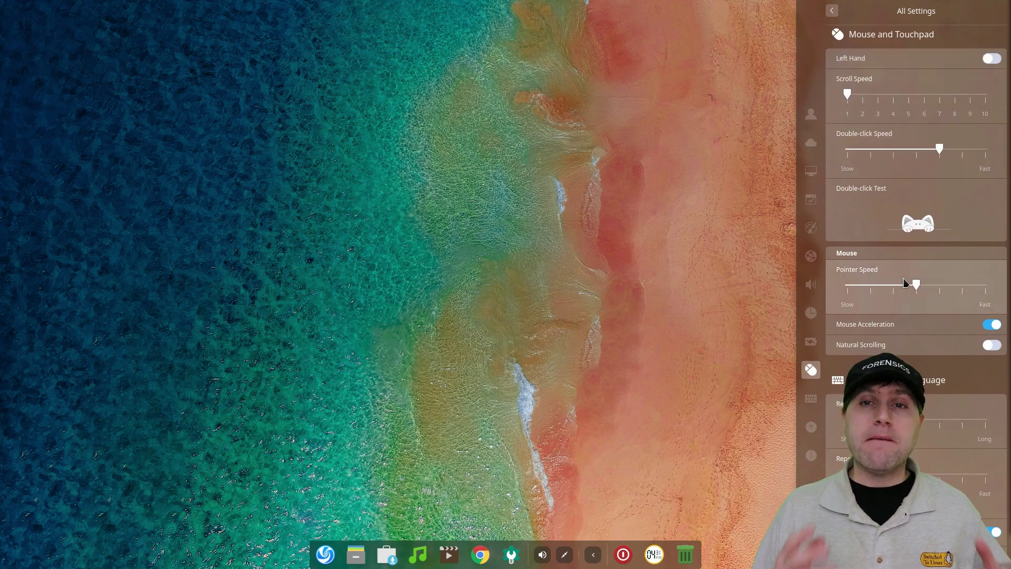
left_click(812, 399)
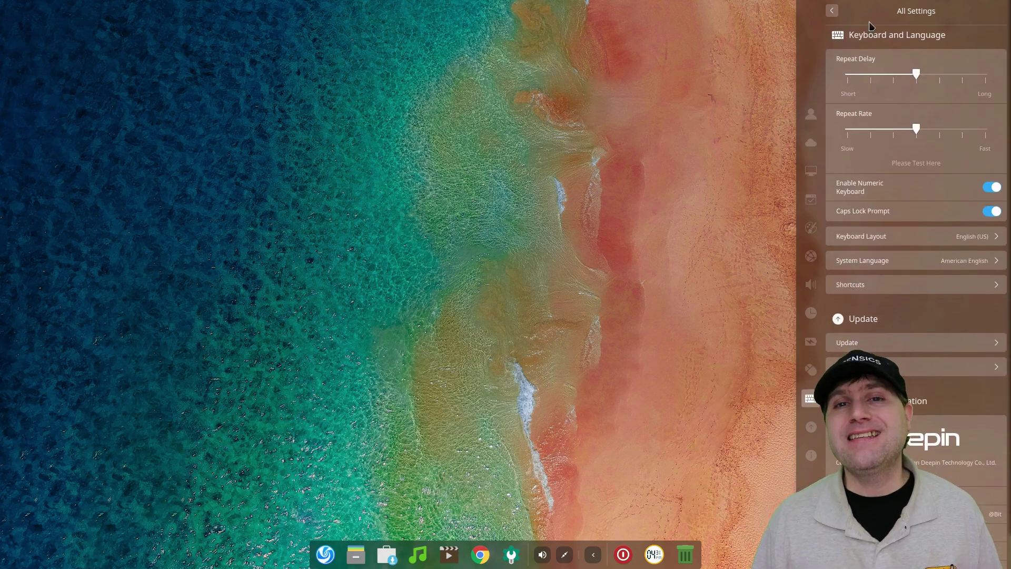
mouse_move(917, 75)
left_mouse_down()
mouse_move(883, 69)
mouse_move(916, 73)
left_mouse_up()
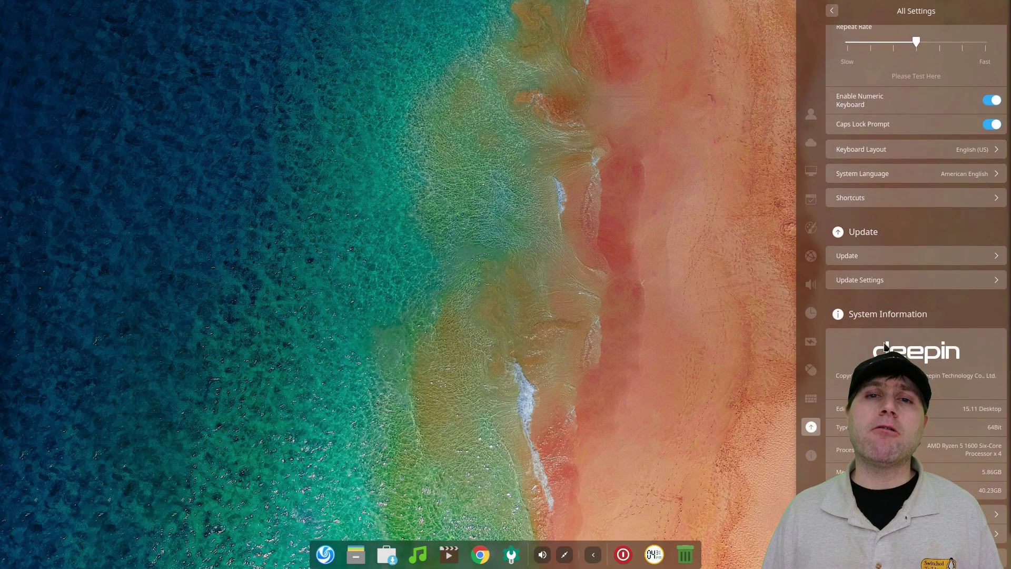
View the Update page and its Update Settings, go back, then close the Control Center panel.
left_click(892, 252)
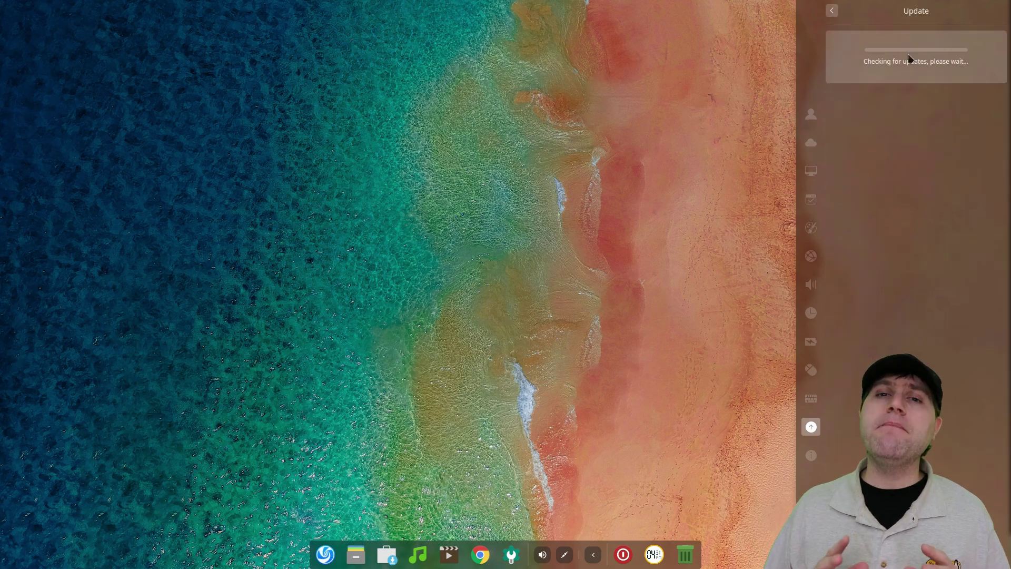
left_click(833, 14)
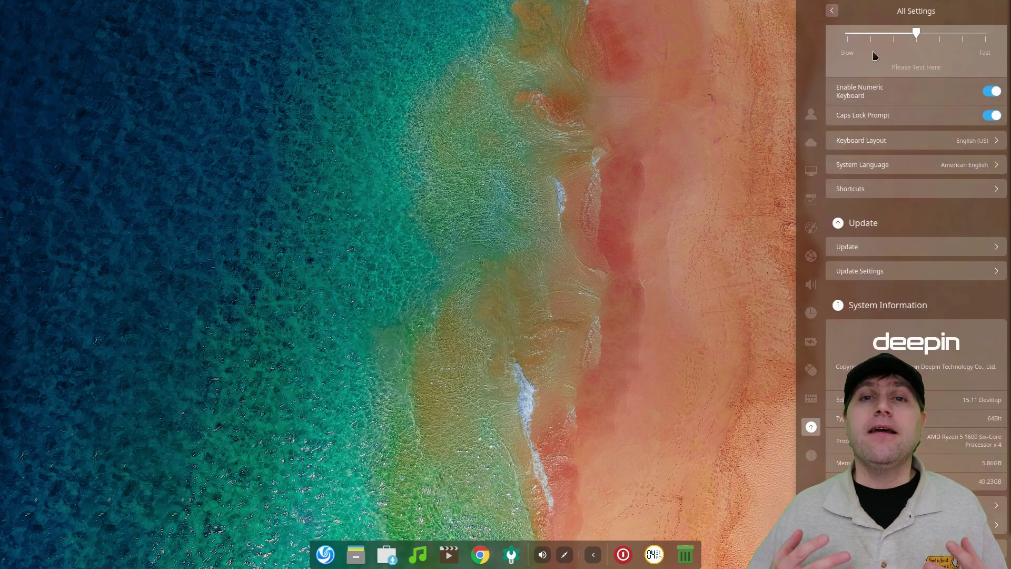
left_click(877, 272)
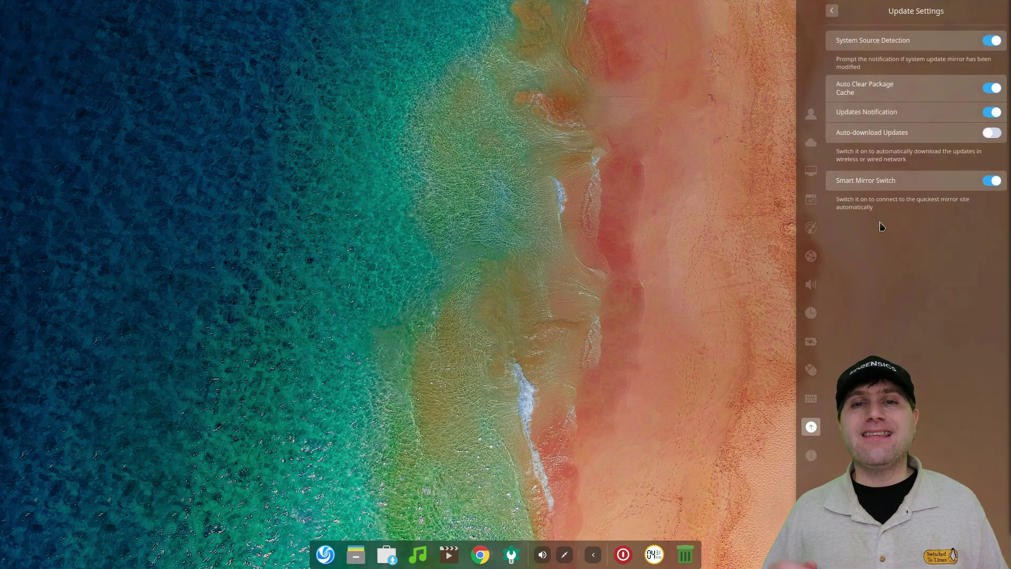
left_click(833, 11)
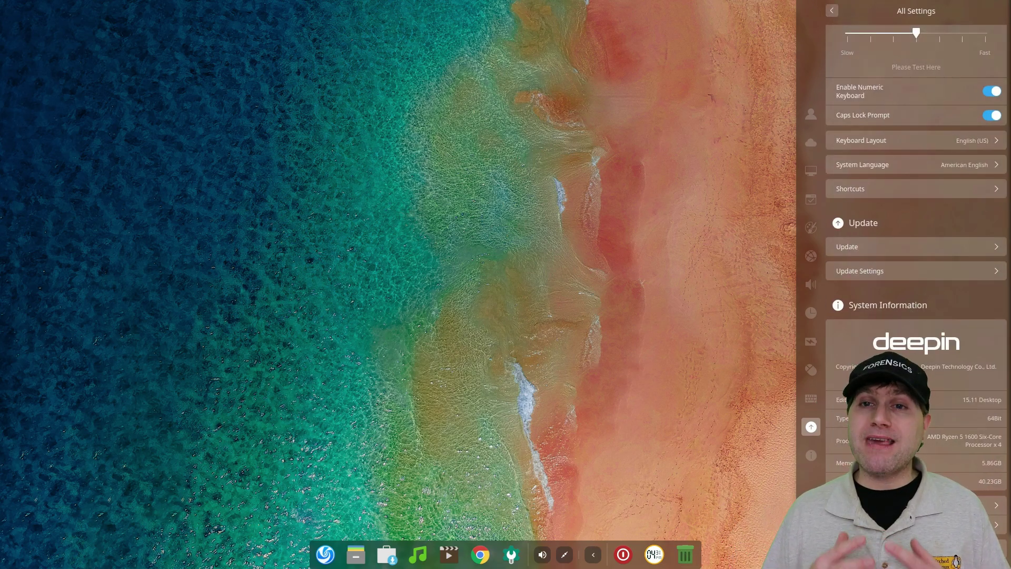
left_click(704, 370)
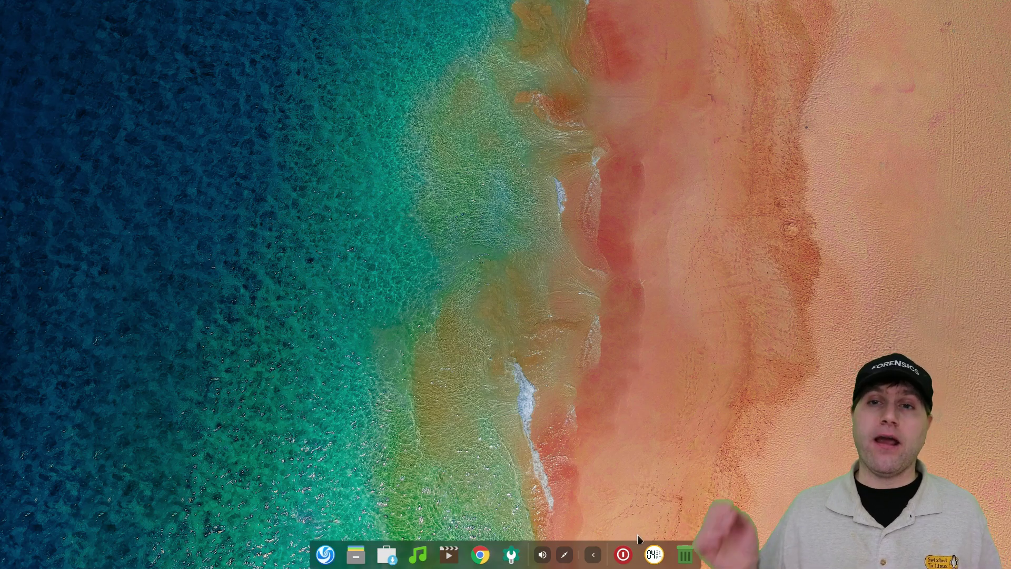
right_click(673, 565)
mouse_move(712, 510)
left_click(747, 521)
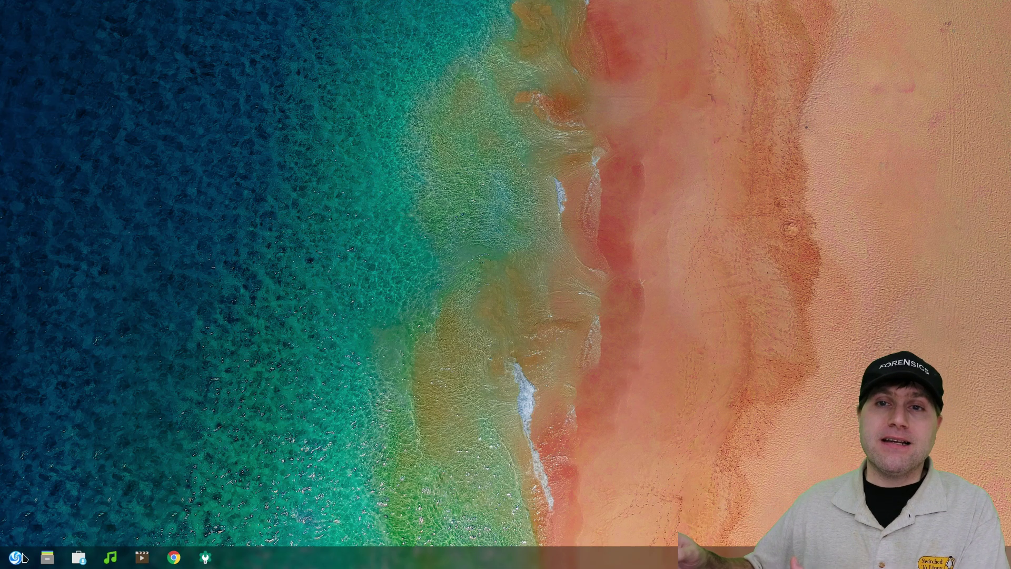
left_click(17, 559)
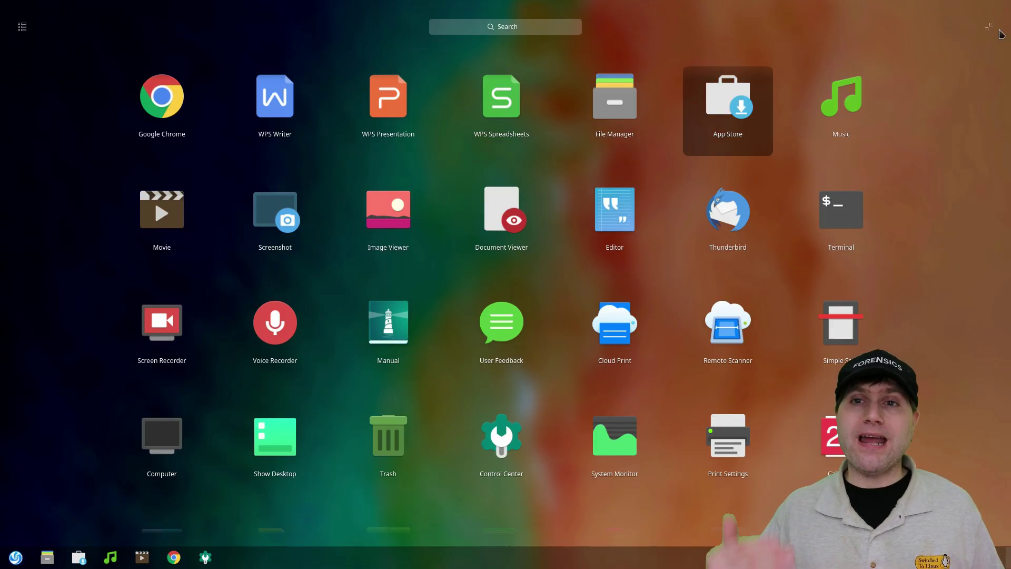
left_click(991, 27)
left_click(386, 436)
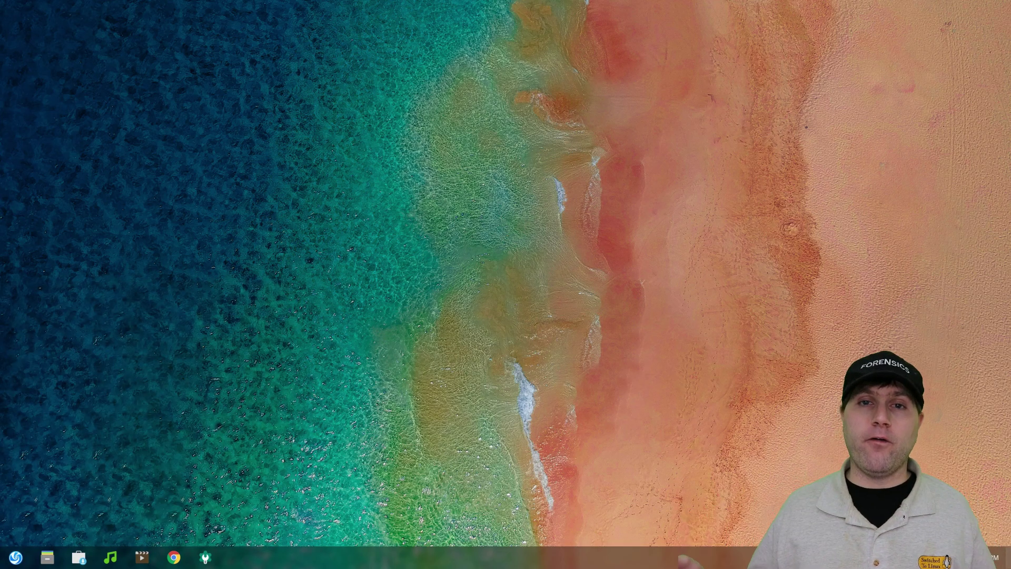
right_click(265, 558)
mouse_move(295, 495)
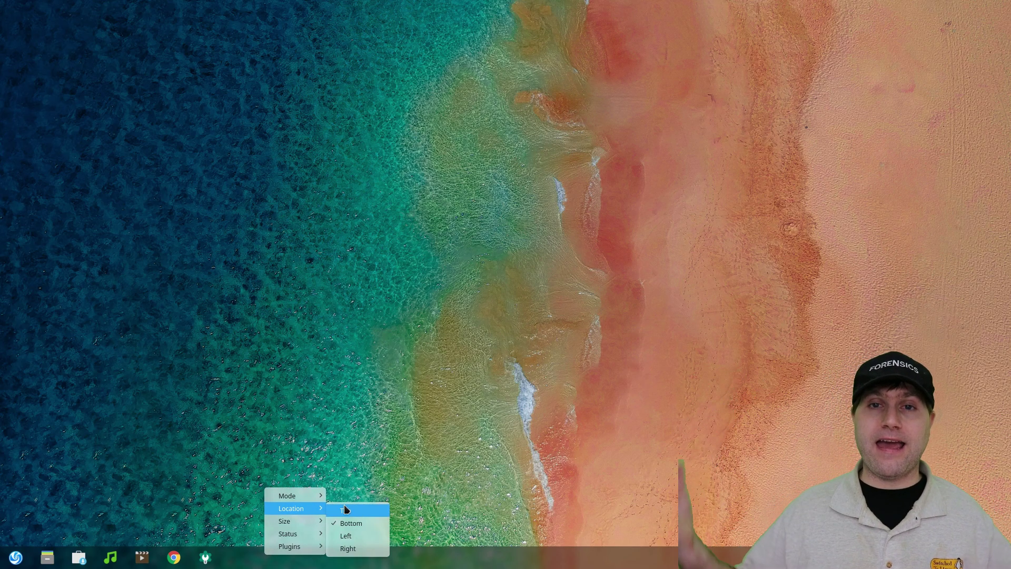
left_click(352, 511)
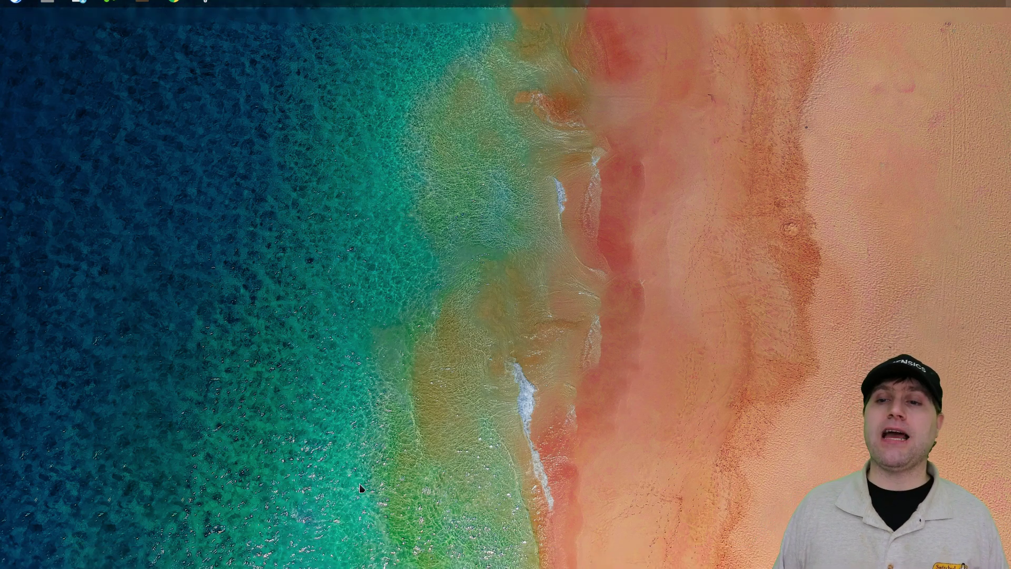
right_click(297, 13)
mouse_move(334, 29)
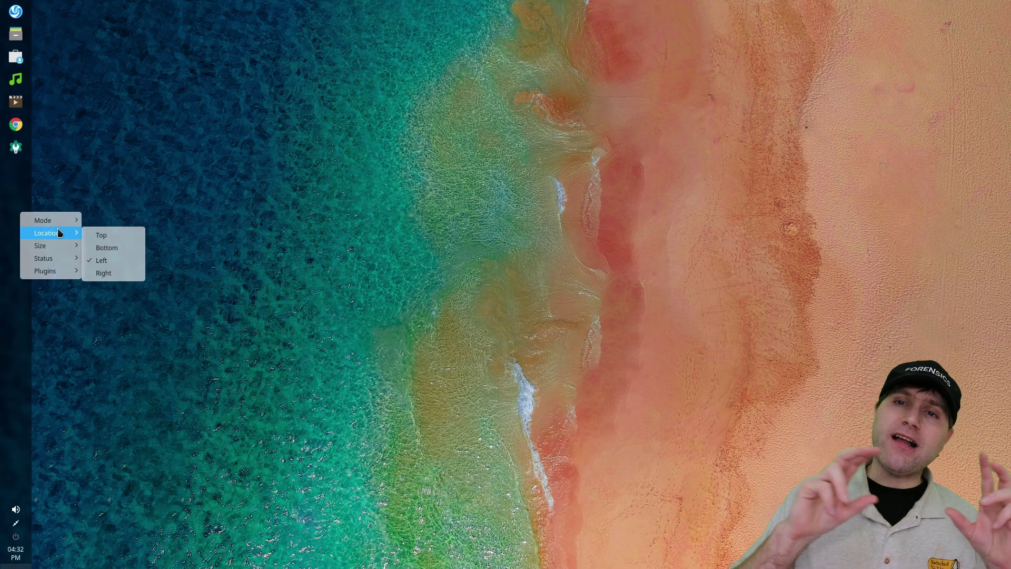
left_click(103, 247)
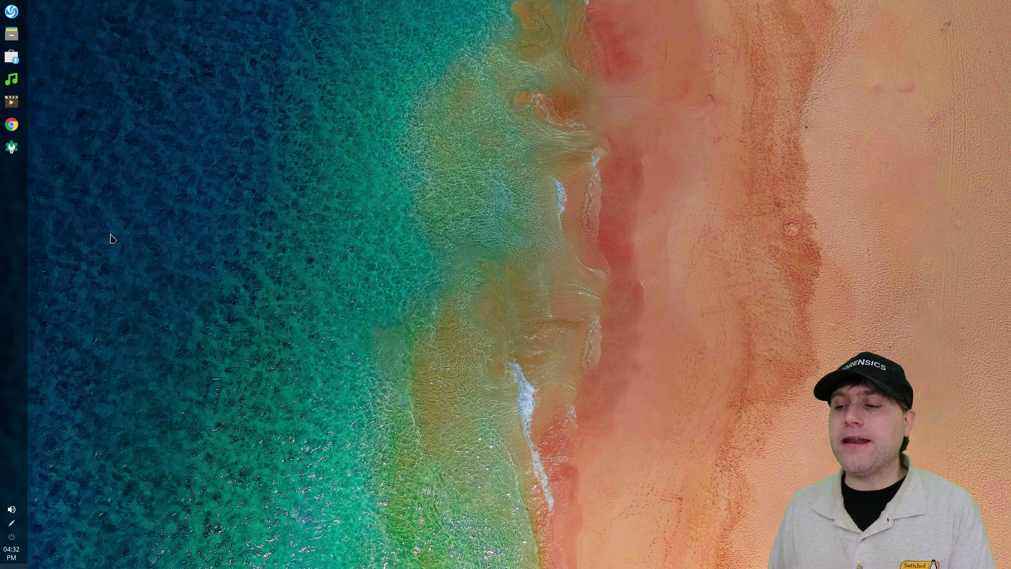
right_click(506, 564)
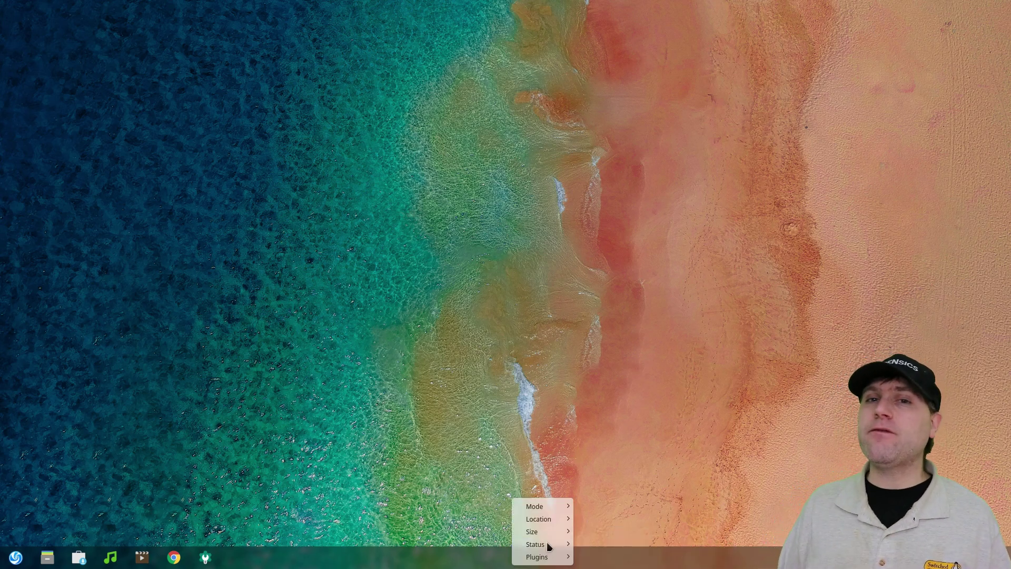
mouse_move(566, 545)
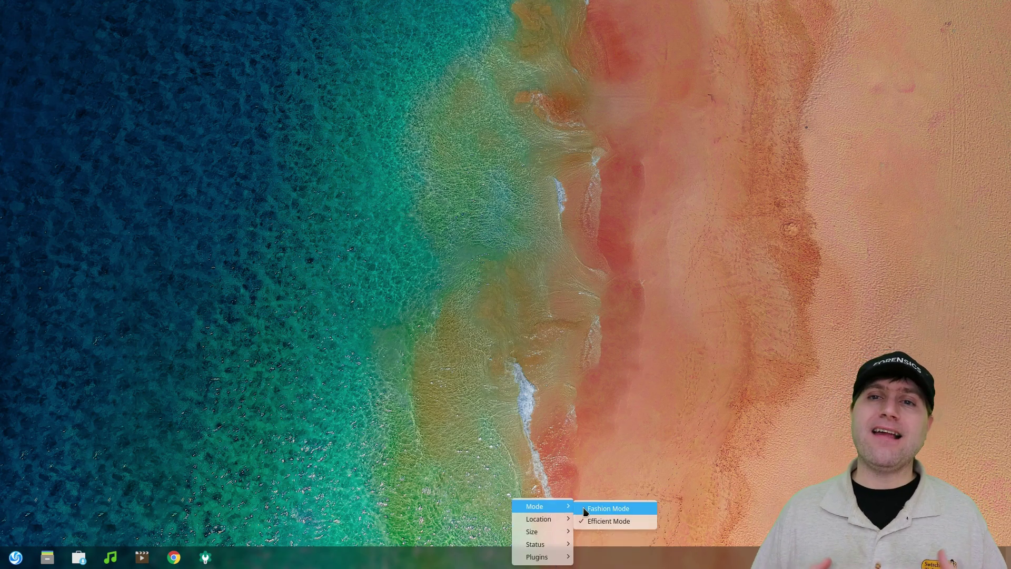
left_click(586, 507)
Open the launcher full screen in category view, jump through Music, Video, Graphics and Office, then close it.
left_click(325, 554)
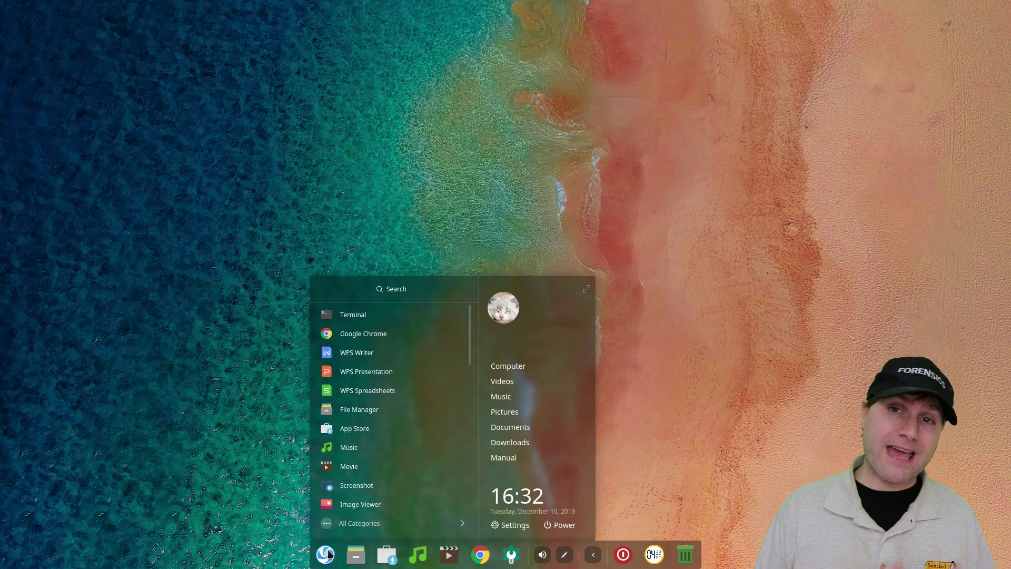
left_click(590, 293)
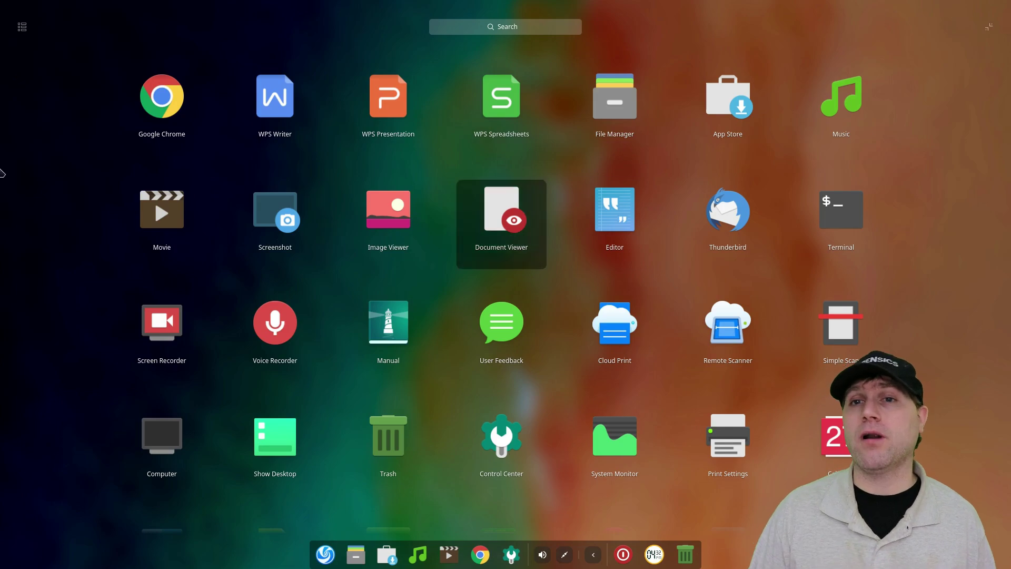
left_click(21, 29)
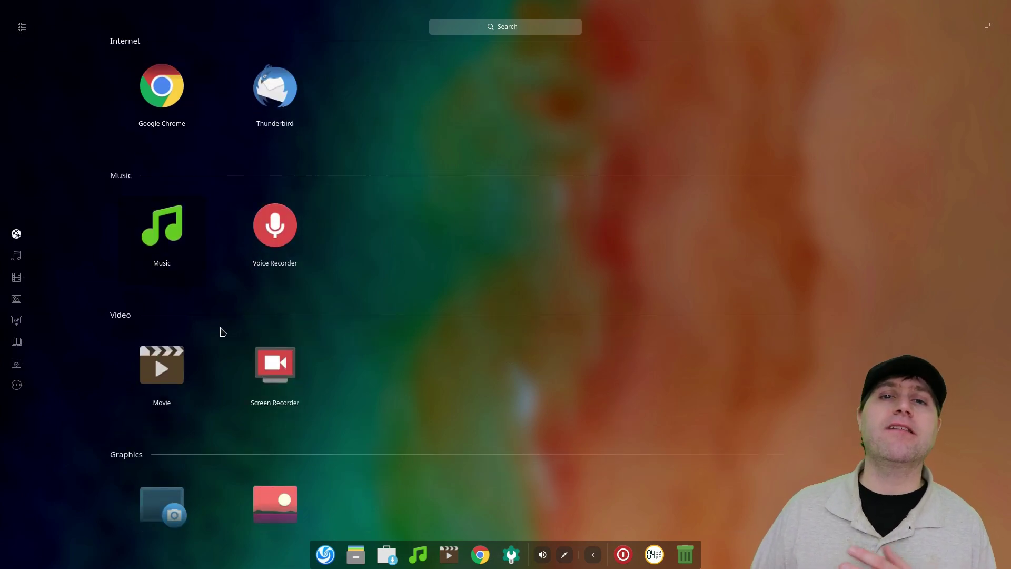
left_click(30, 255)
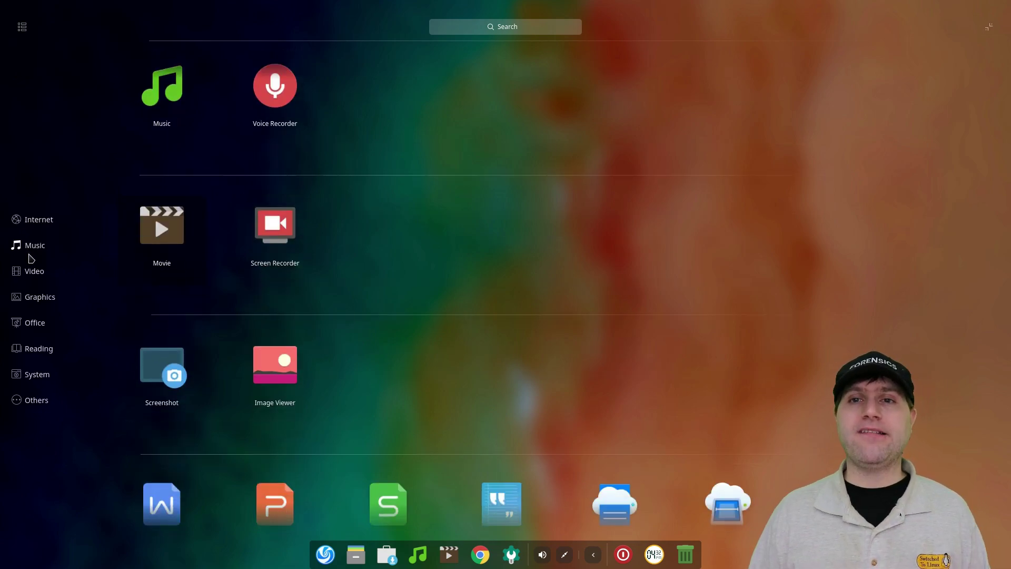
left_click(32, 273)
left_click(30, 297)
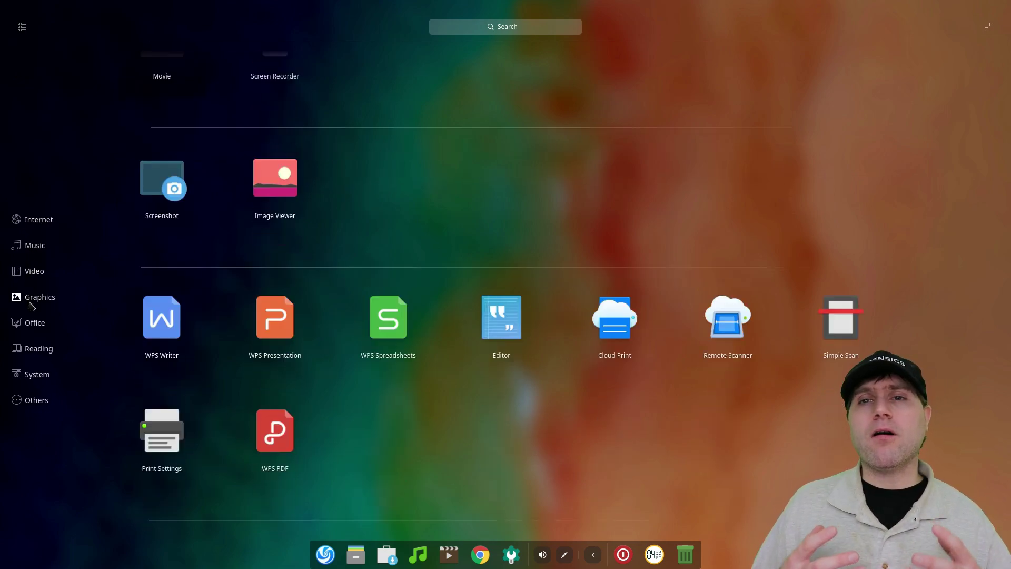
left_click(32, 323)
key("Escape")
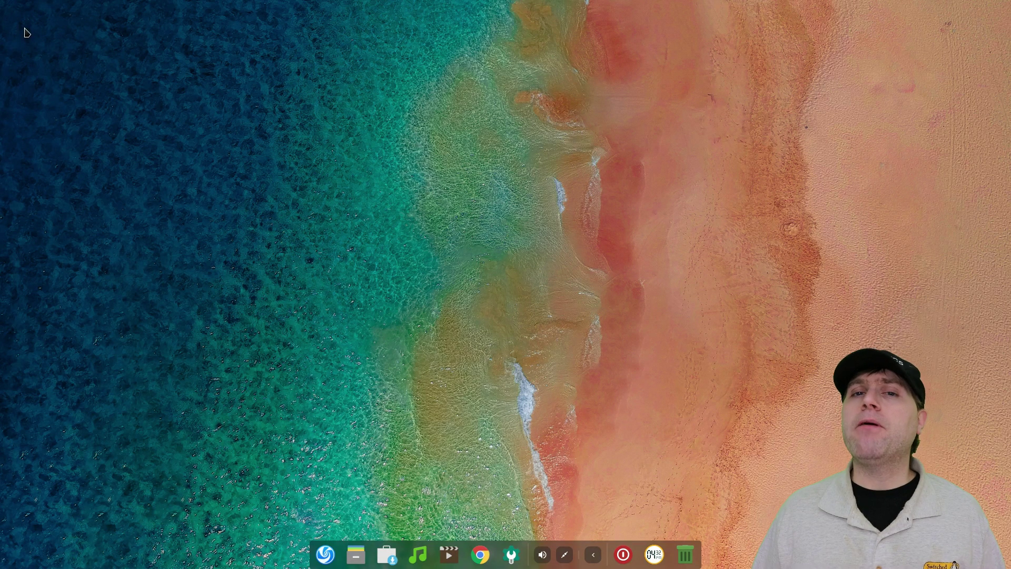
Reopen the launcher in all-apps grid view and scroll through the apps.
left_click(332, 561)
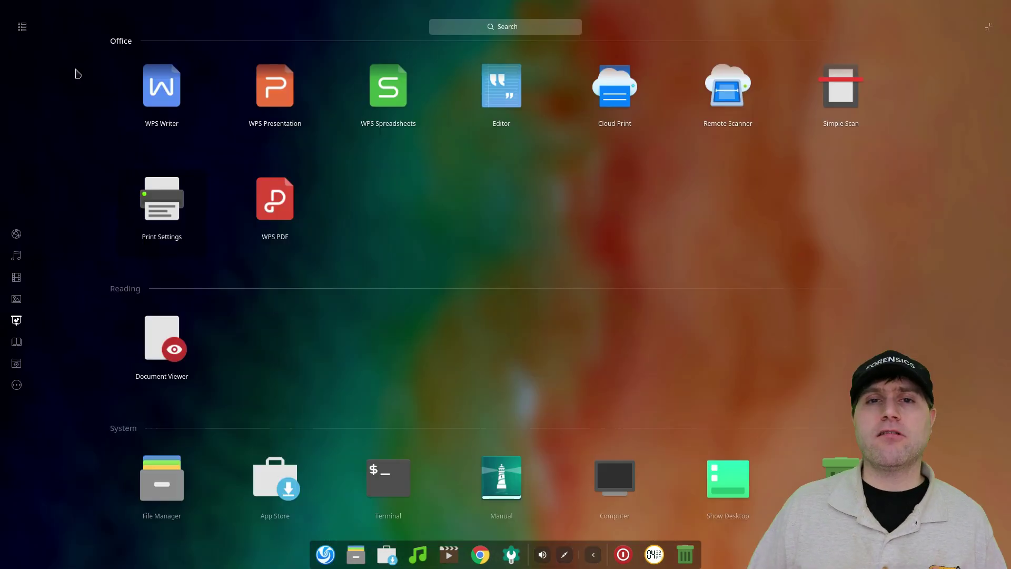
left_click(22, 27)
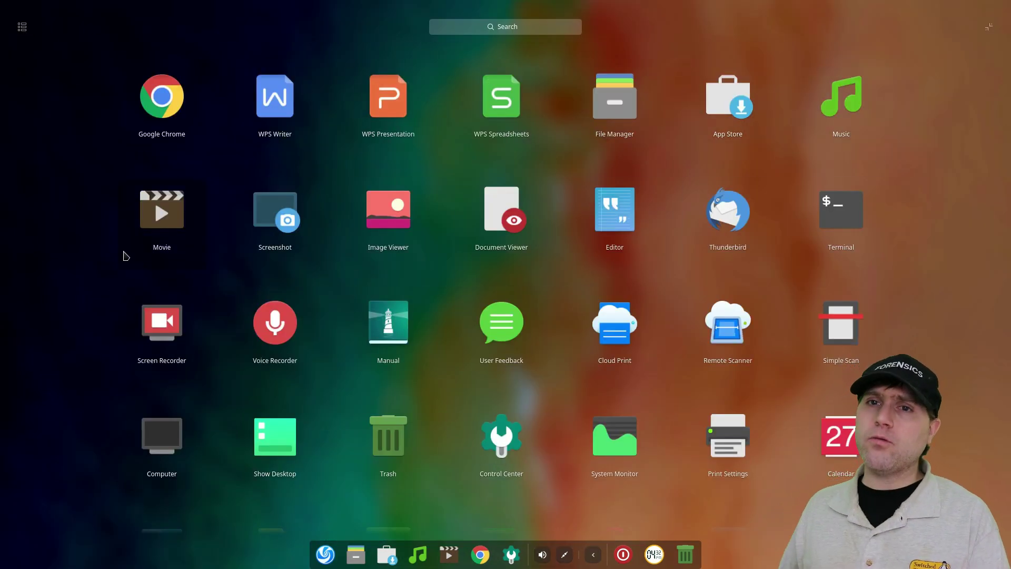
scroll(475, 453, "down", 1)
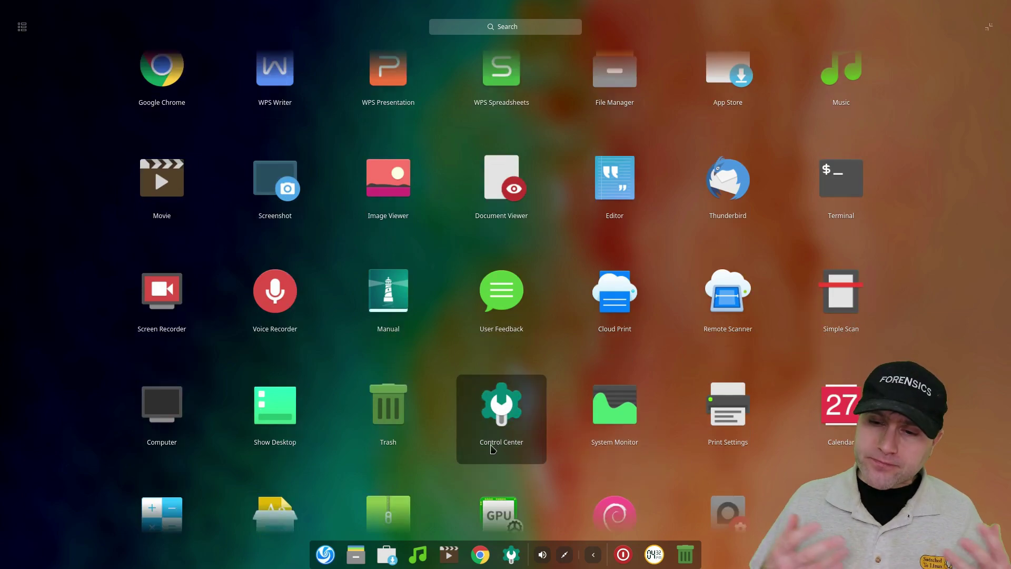
Close the Control Center panel and briefly toggle the full-screen launcher.
left_click(501, 387)
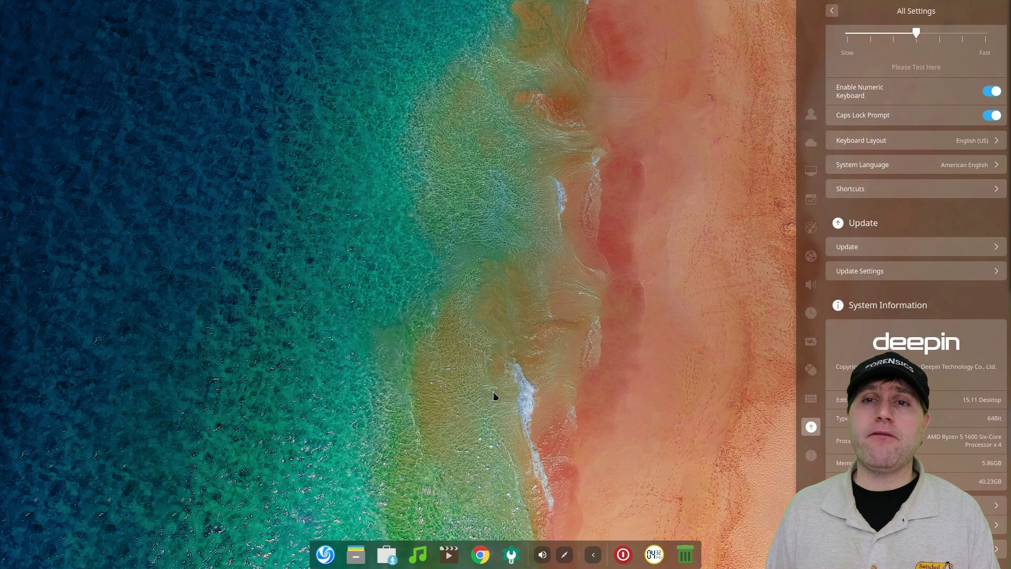
left_click(698, 81)
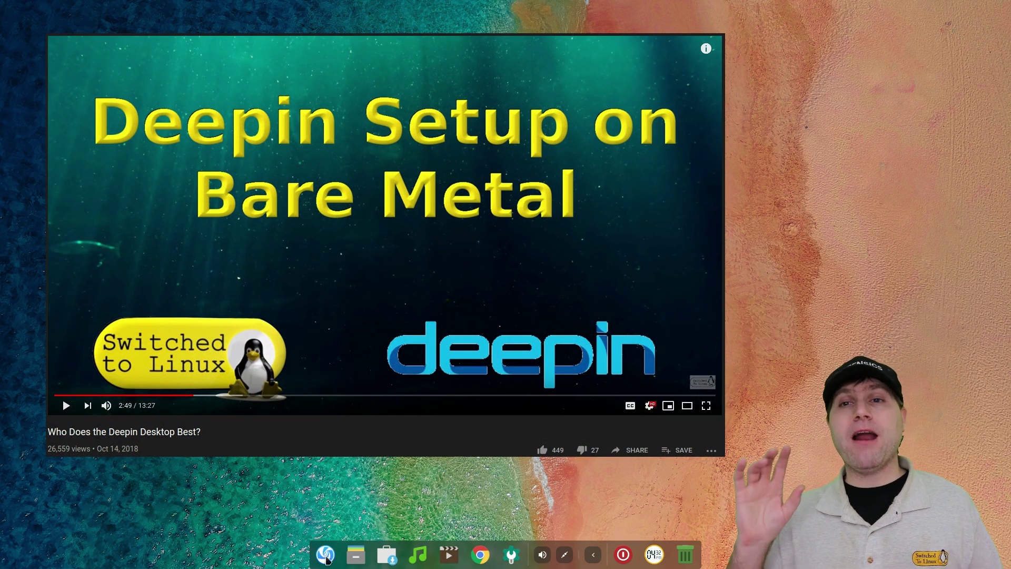
left_click(326, 556)
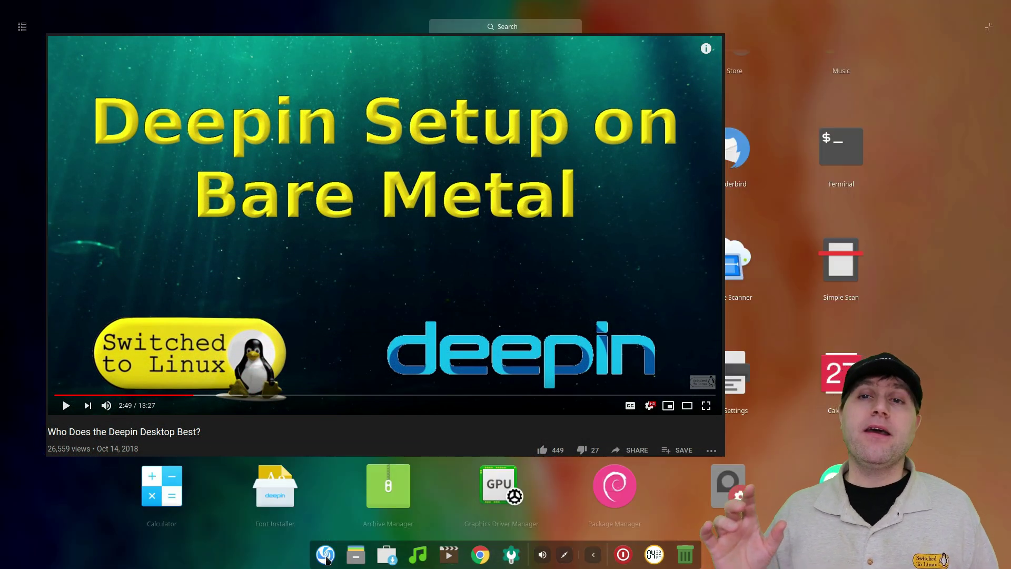
left_click(326, 556)
Switch the dock to the full-width Efficient Mode from the dock's Mode options.
right_click(631, 564)
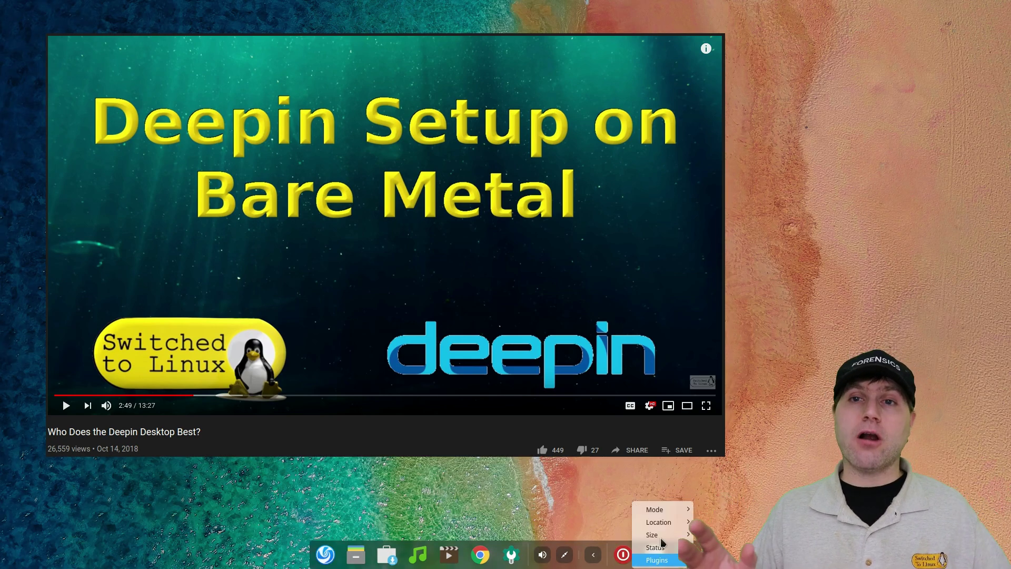
mouse_move(669, 511)
left_click(729, 524)
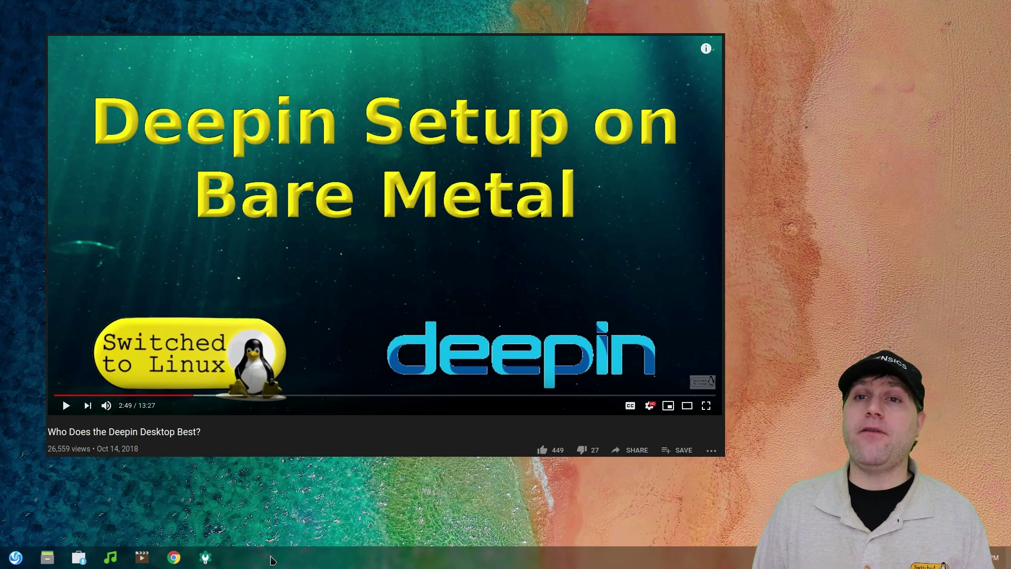
Toggle the app launcher, shrink it from full-screen to the compact menu, then close it.
left_click(16, 558)
left_click(16, 559)
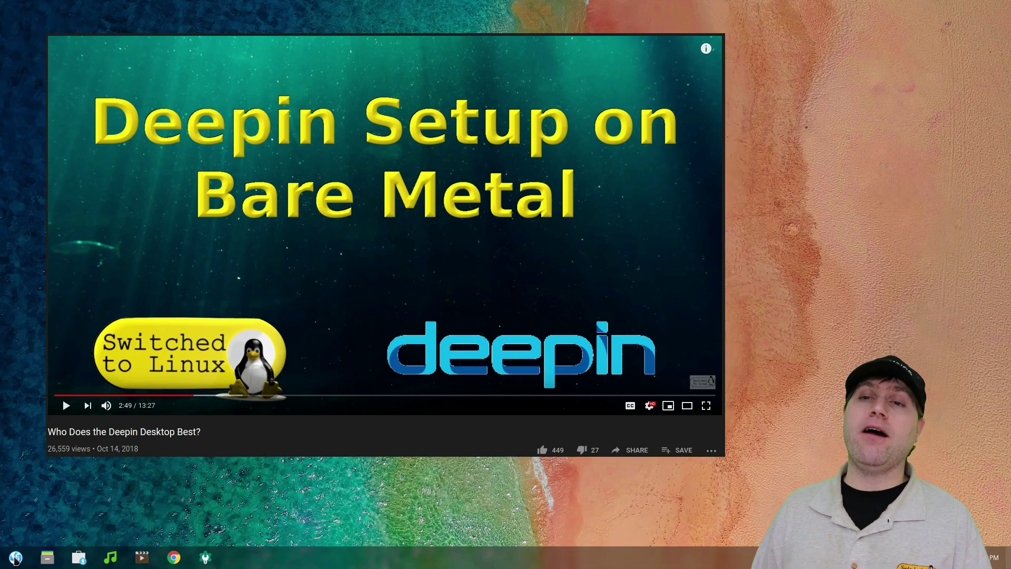
left_click(16, 560)
left_click(988, 29)
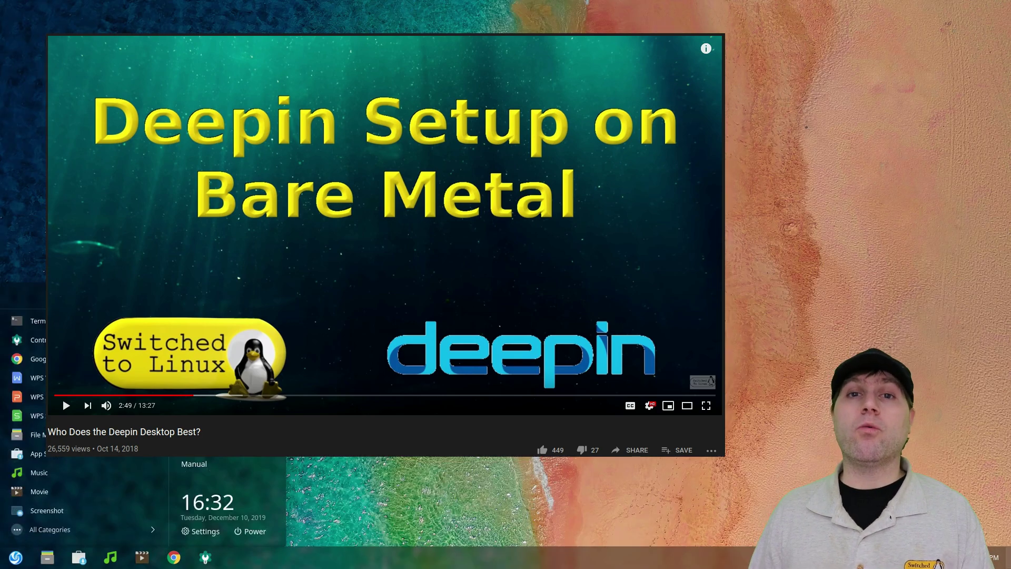
left_click(79, 558)
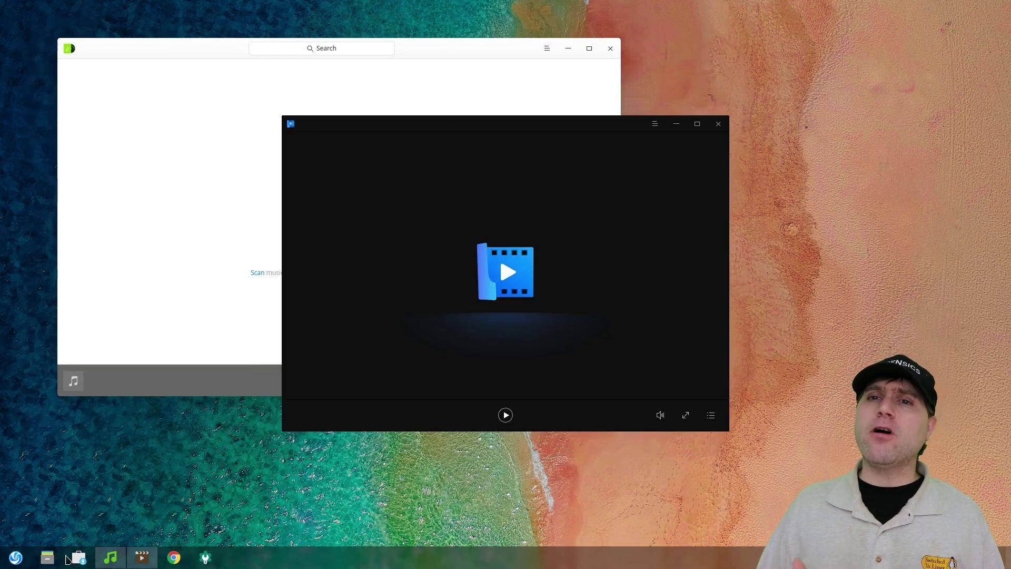
Launch WPS Writer and move the movie player top right and the music player down-left.
left_click(13, 561)
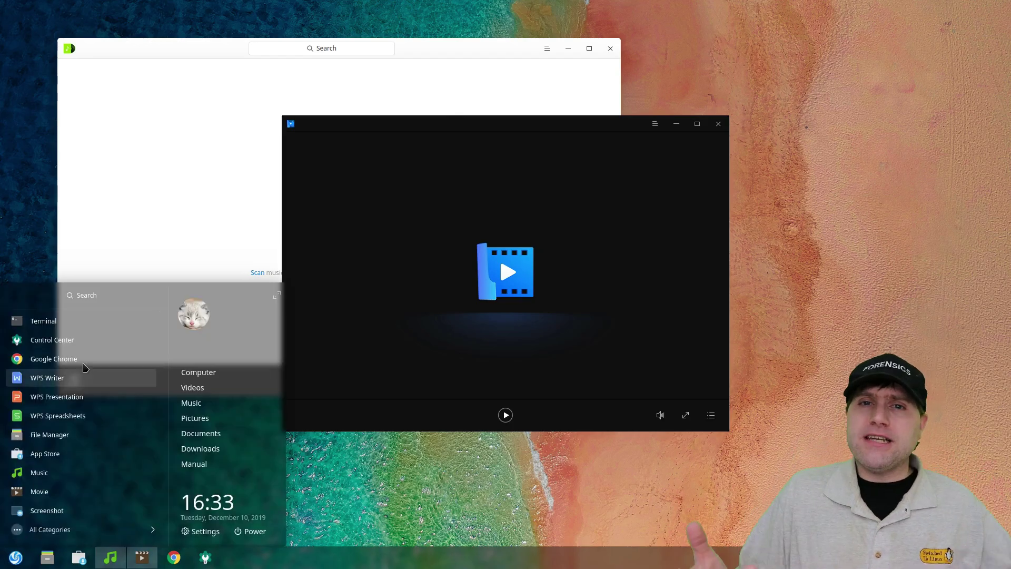
left_click(84, 376)
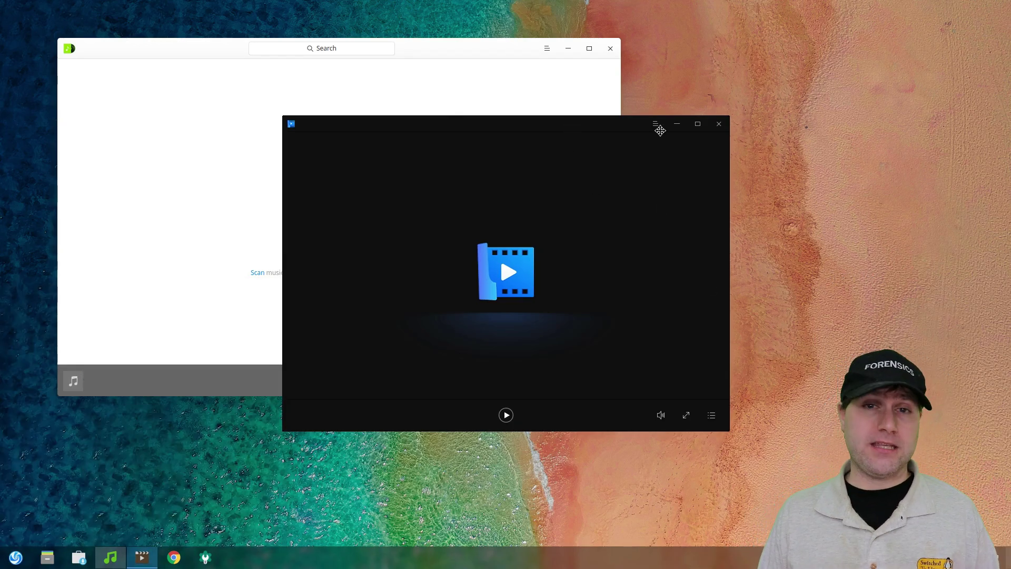
left_click_drag(657, 129, 927, 57)
left_click_drag(425, 57, 391, 139)
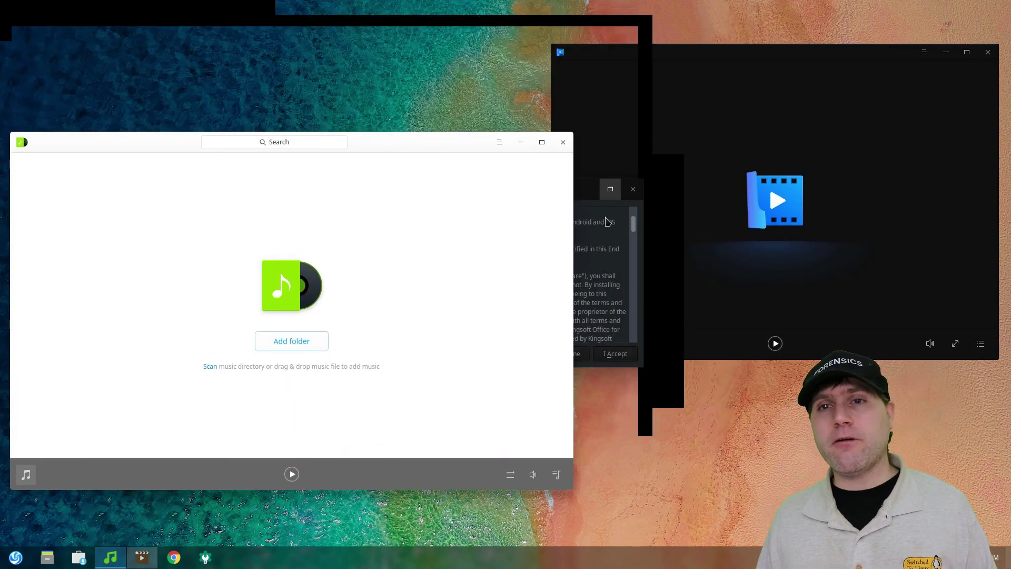
Accept the WPS licence agreement and pin WPS Writer to the dock.
left_click(596, 189)
left_click(625, 352)
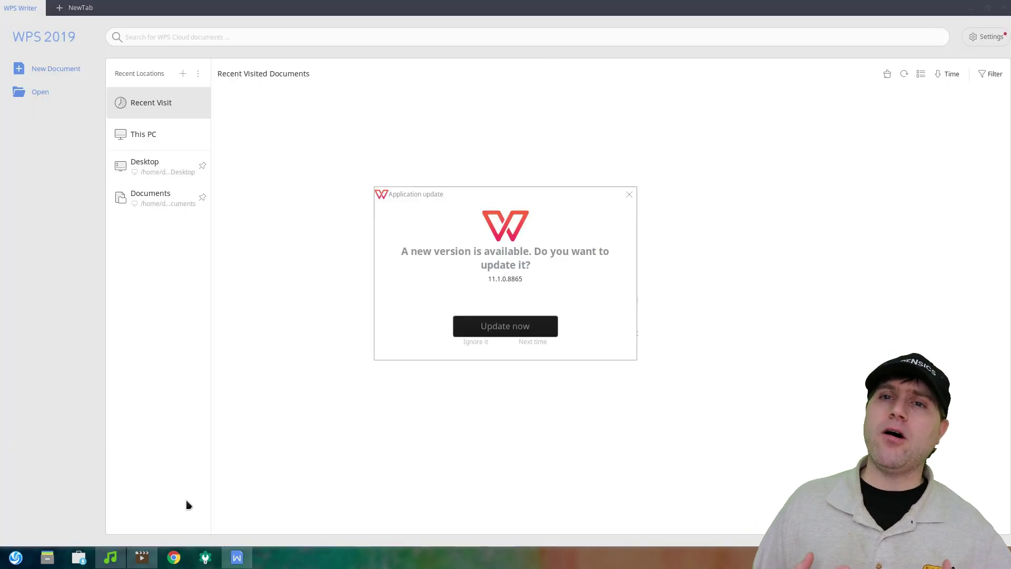
right_click(241, 554)
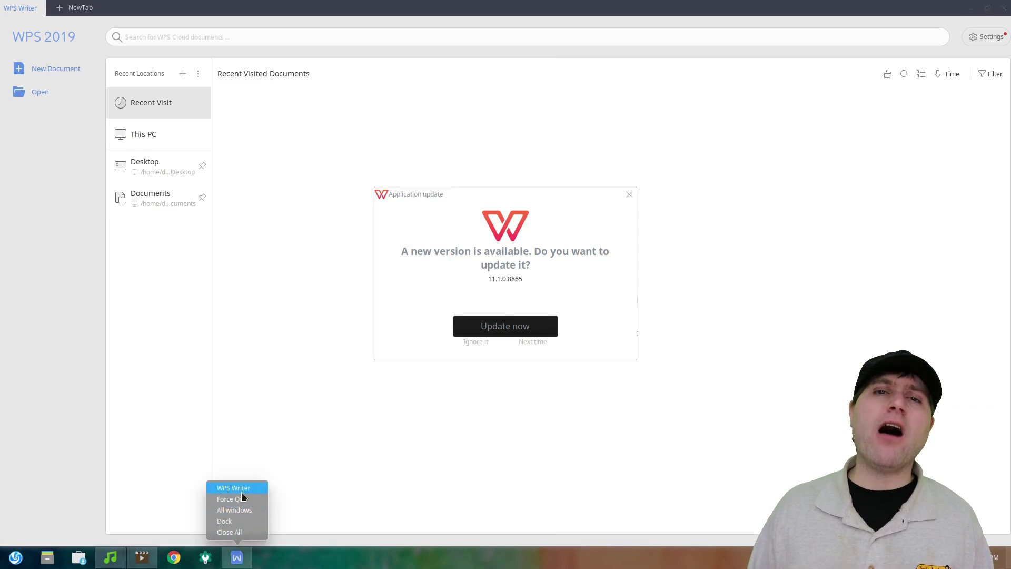
left_click(224, 521)
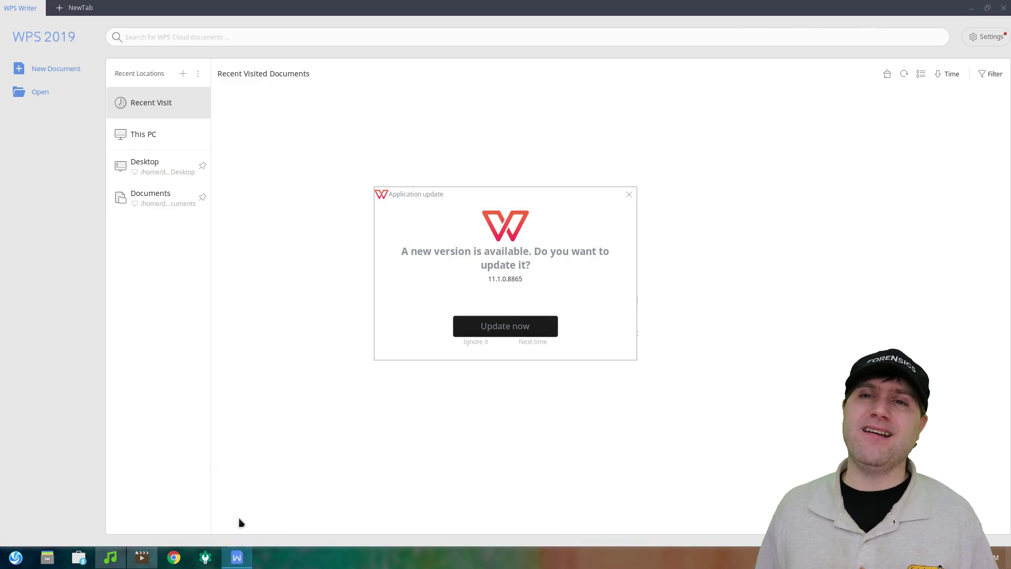
Close WPS Writer, the movie player and the music player, confirming the full exit.
left_click(1008, 7)
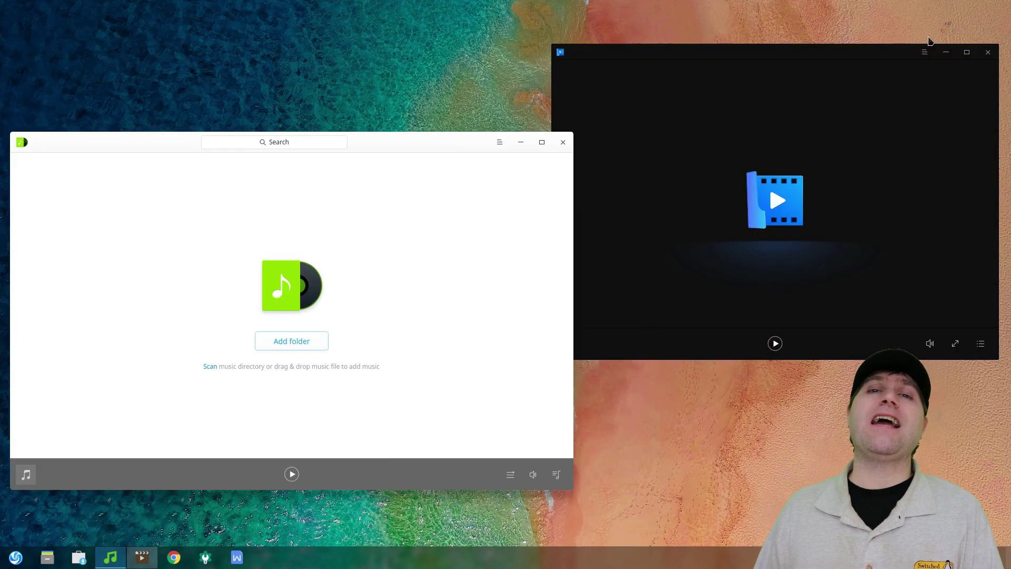
left_click(985, 55)
left_click(563, 142)
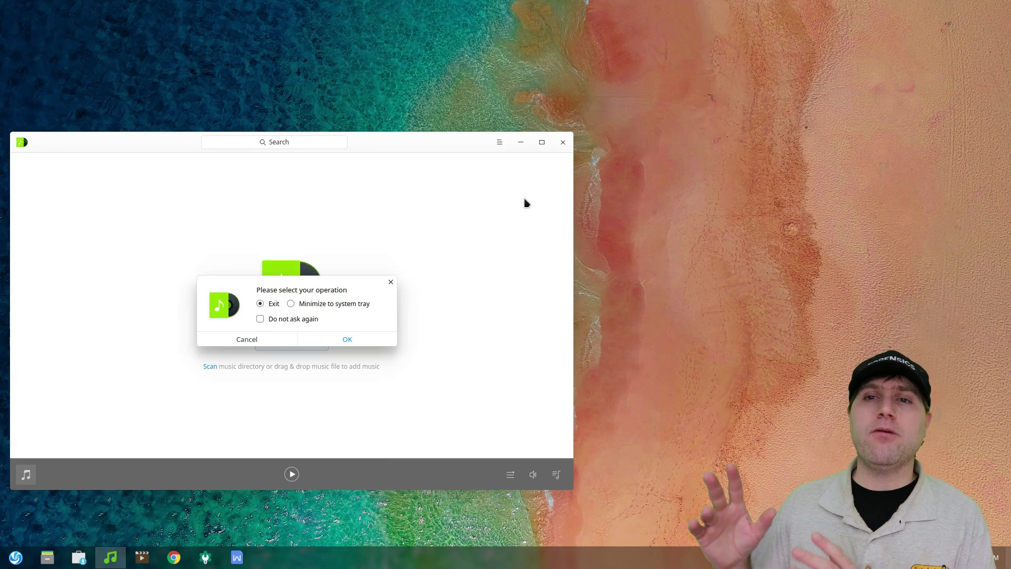
left_click(350, 342)
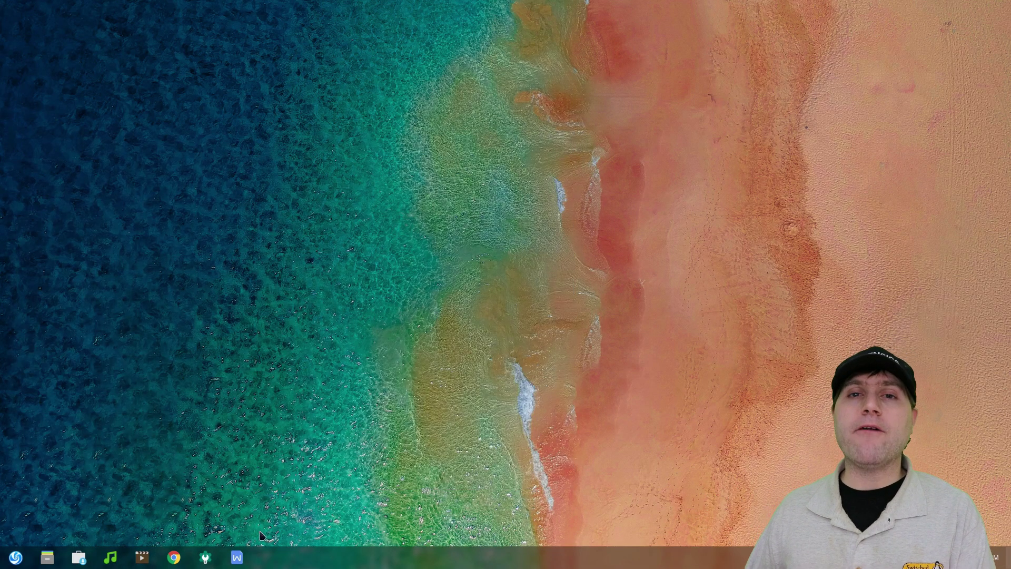
Undock the WPS Writer and Control Center icons from the dock.
right_click(239, 565)
left_click(221, 529)
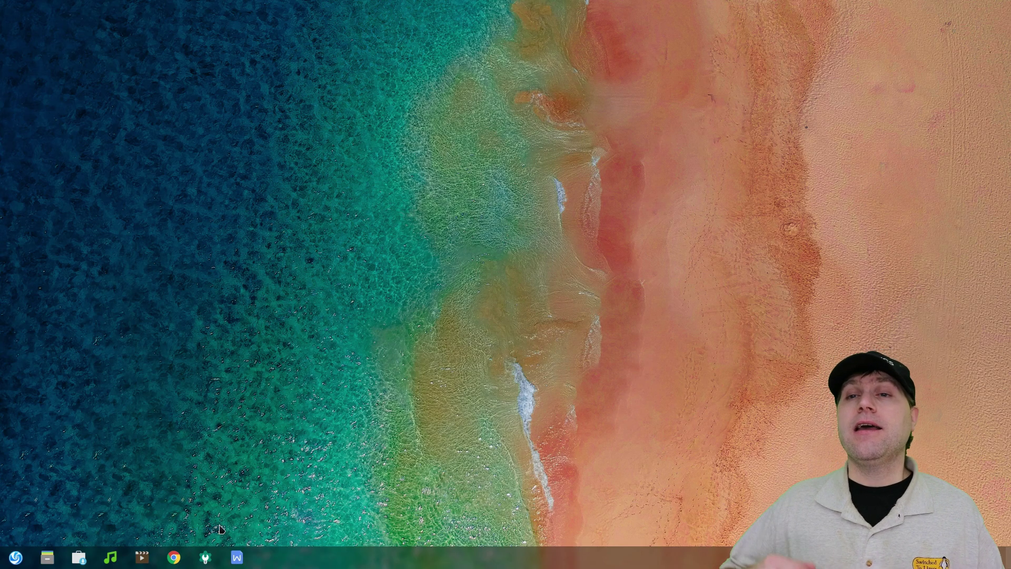
right_click(241, 562)
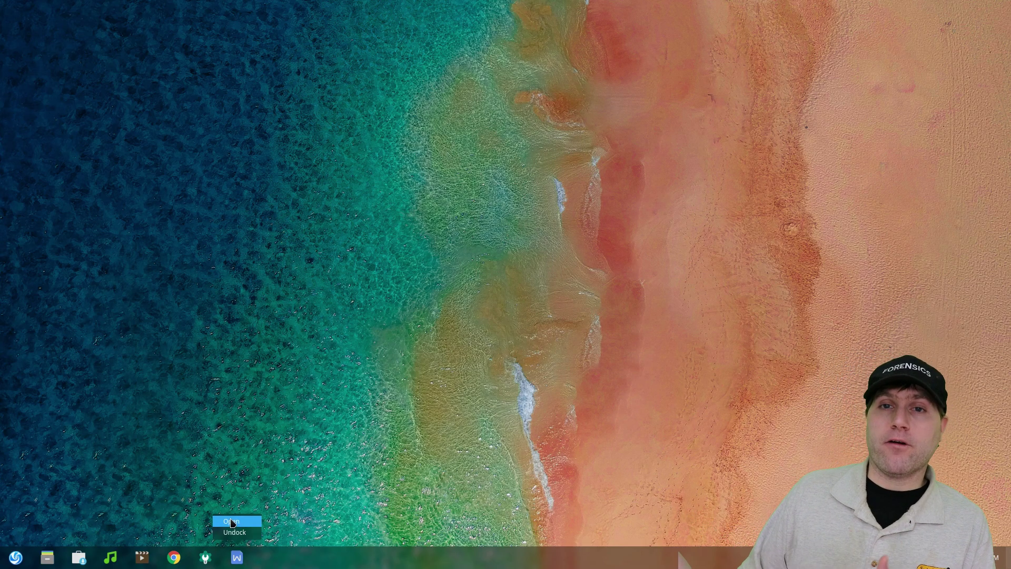
left_click(235, 532)
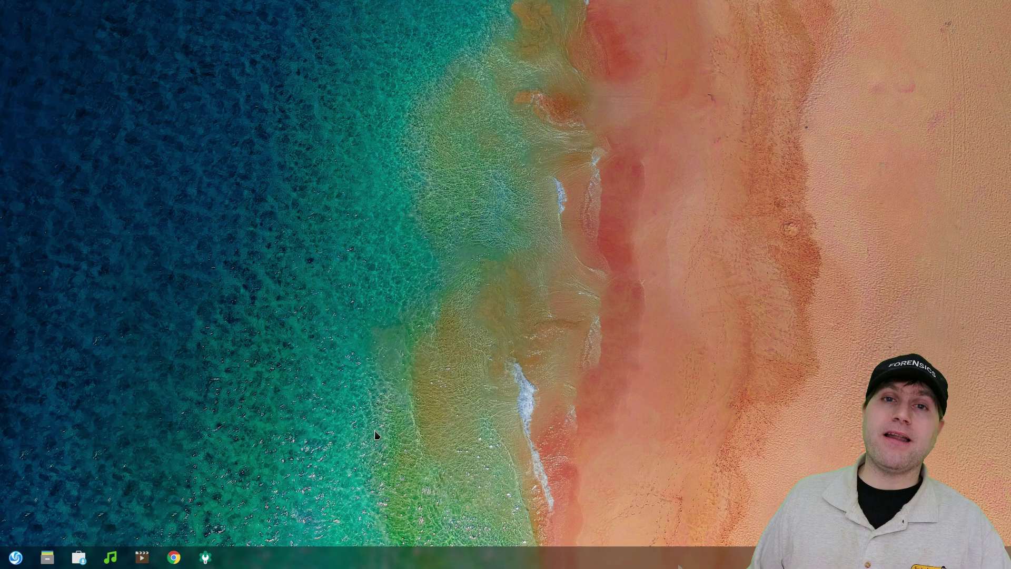
right_click(207, 562)
left_click(208, 533)
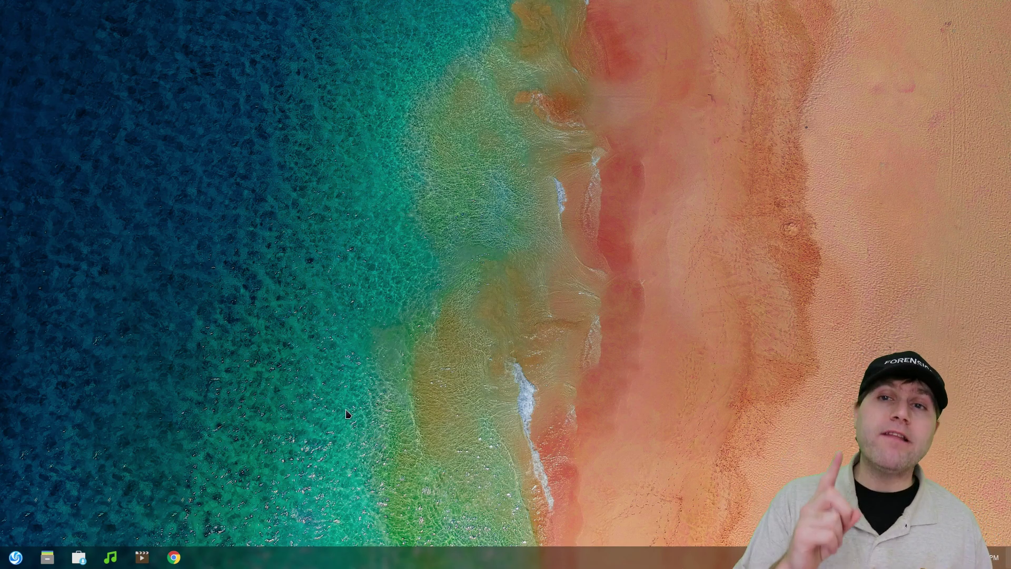
left_click(15, 557)
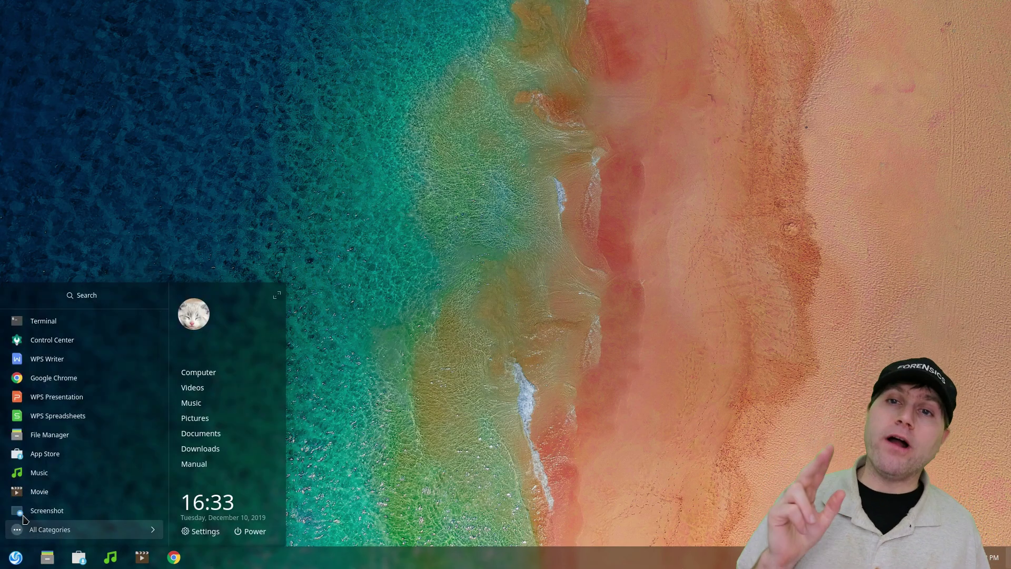
Open and close Control Center, then search the launcher for 'shut'.
left_click(58, 339)
left_click(517, 295)
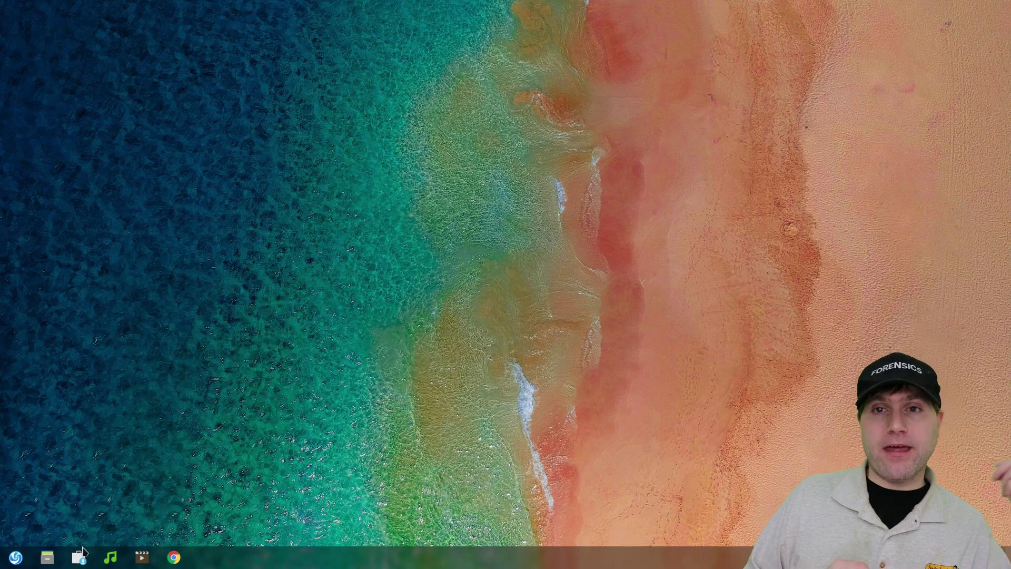
left_click(16, 559)
type("shut")
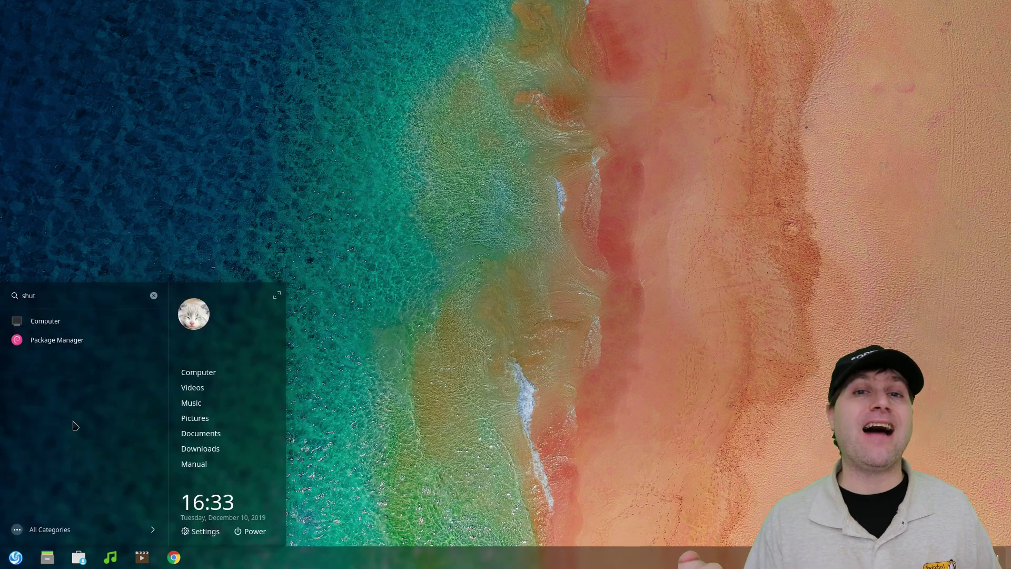
Browse the launcher by category, peeking into Other before opening System.
left_click(50, 529)
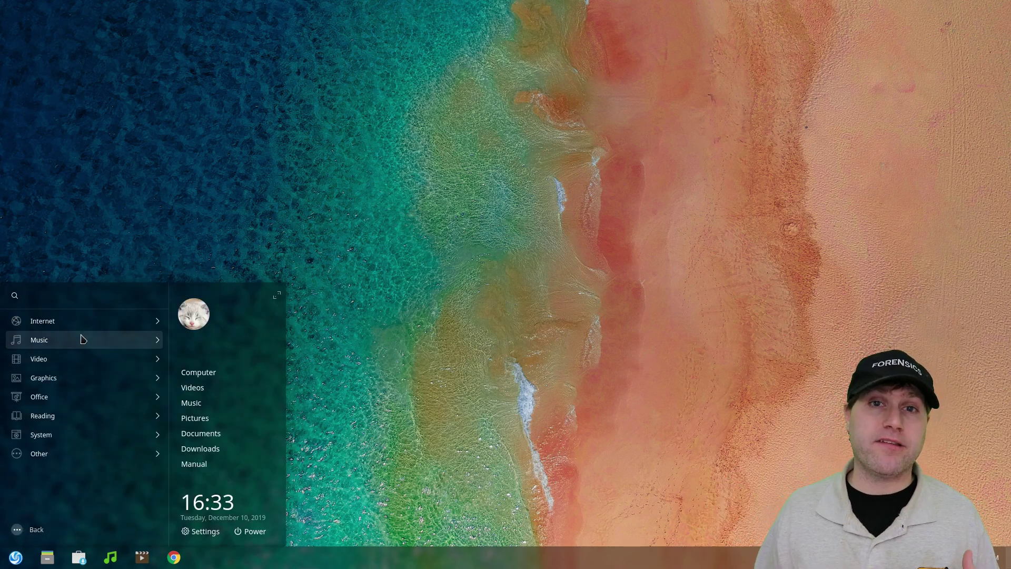
left_click(122, 454)
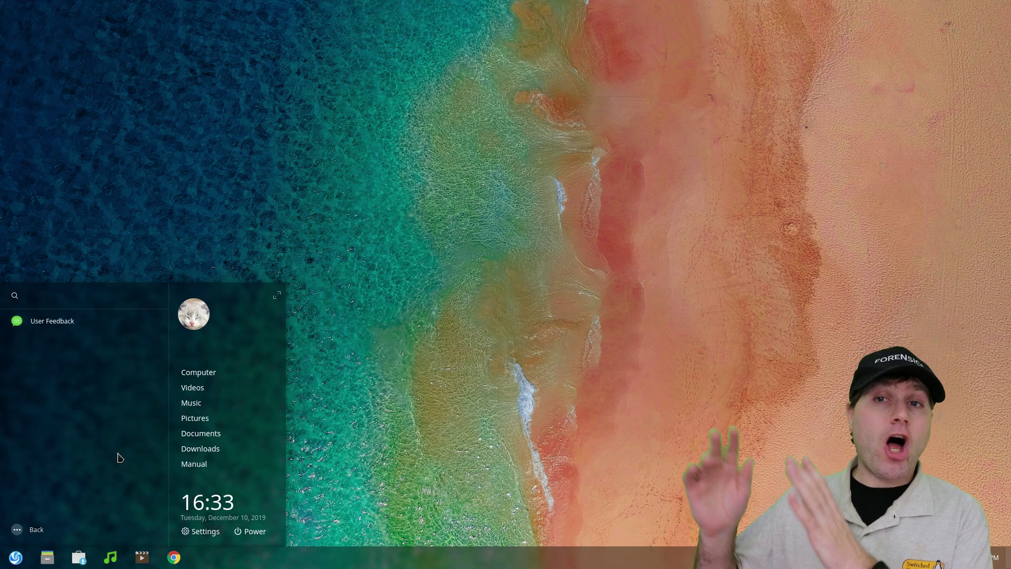
left_click(19, 528)
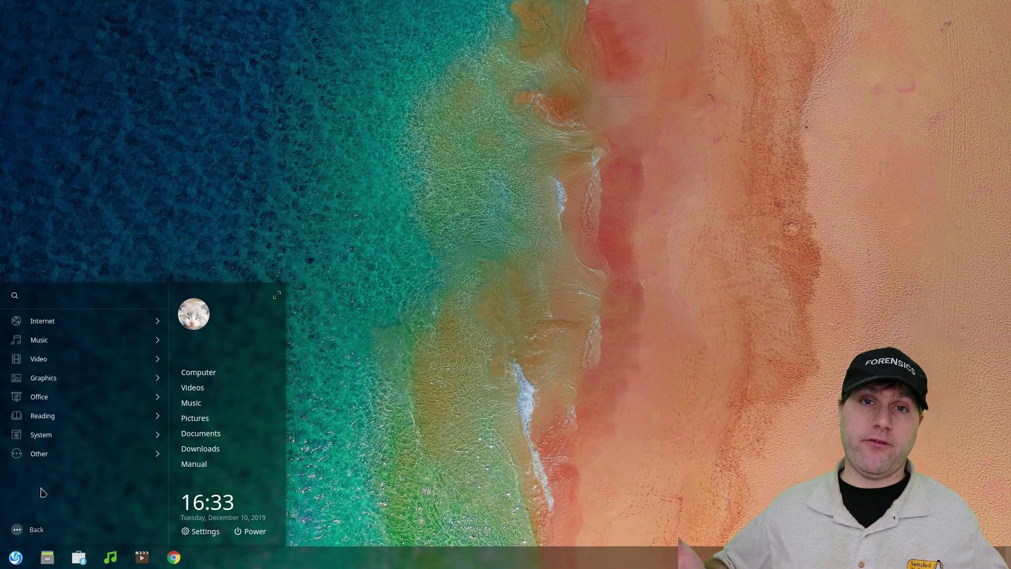
left_click(60, 436)
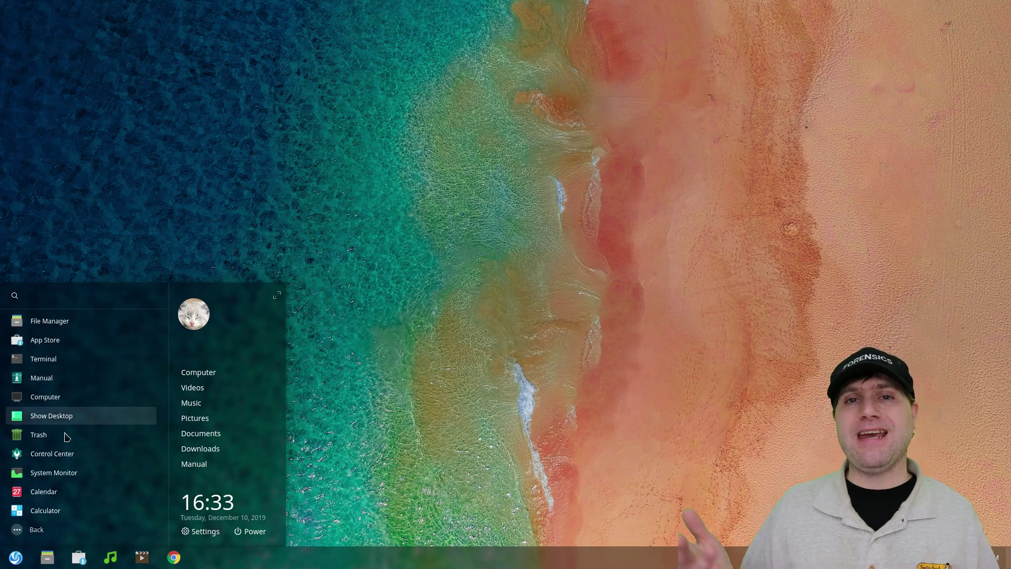
Launch System Monitor from the launcher and move its window toward the upper left.
left_click(79, 481)
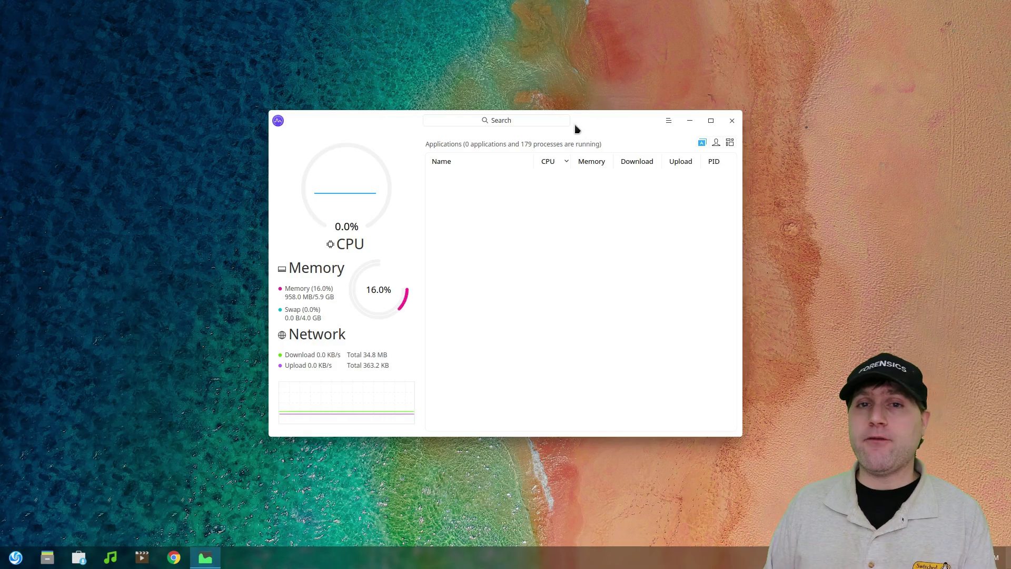
left_click_drag(566, 122, 436, 74)
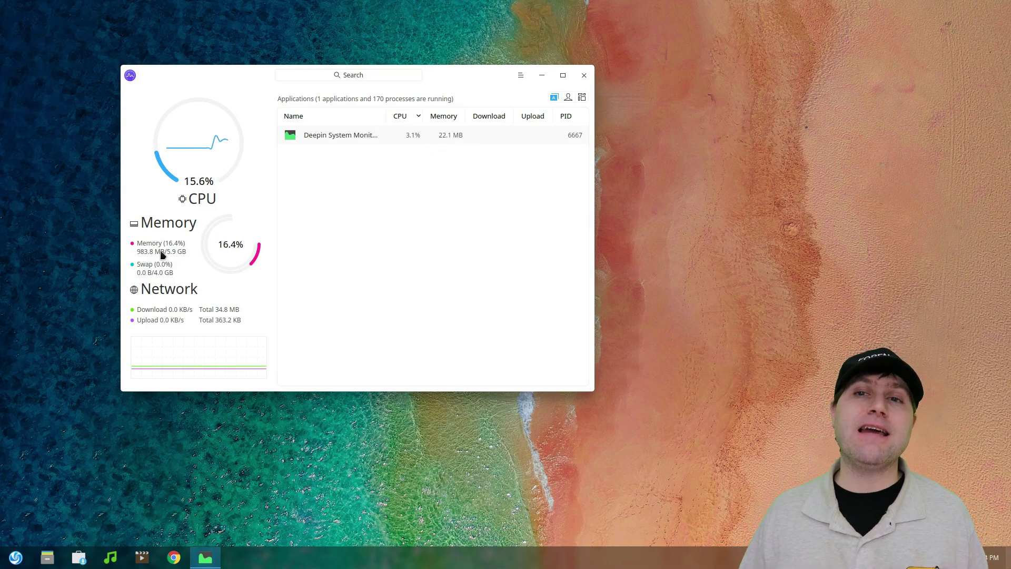
Close System Monitor, open File Manager, and view the System Disk and network computers.
key("alt+F4")
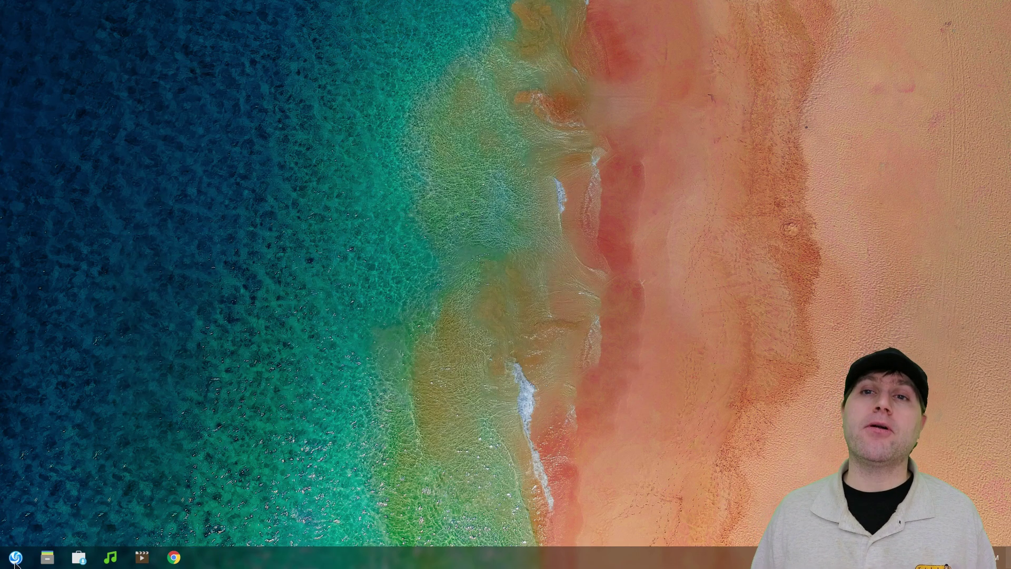
key("super+e")
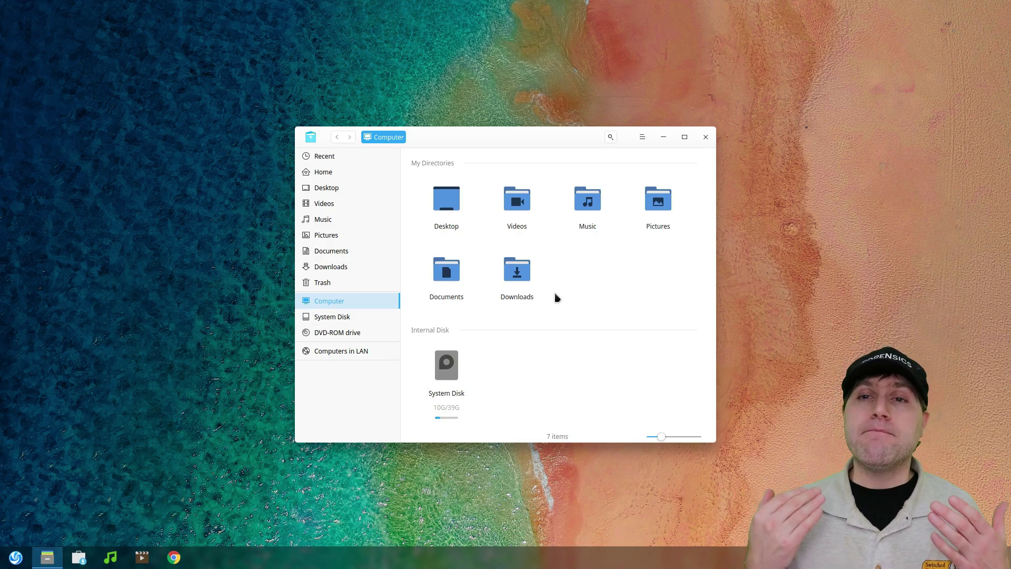
left_click(342, 318)
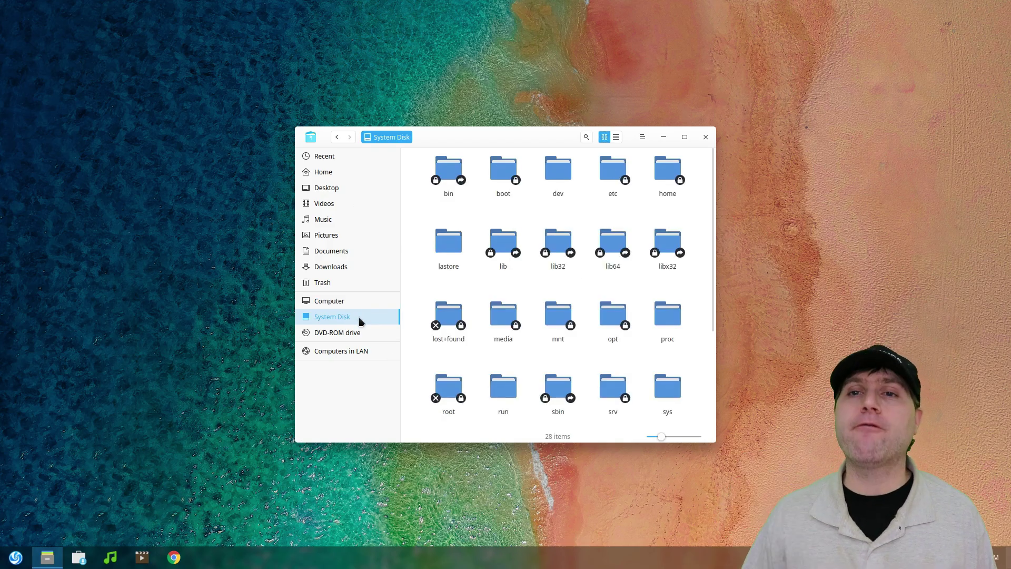
left_click(354, 350)
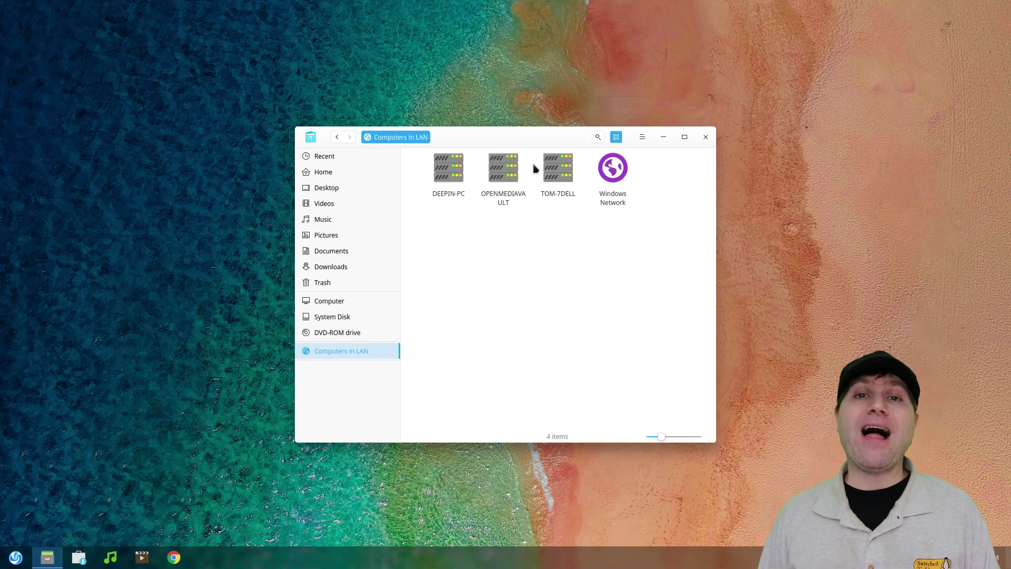
Browse the Home, Music, Pictures and Documents folders, ending back in Pictures.
left_click(327, 170)
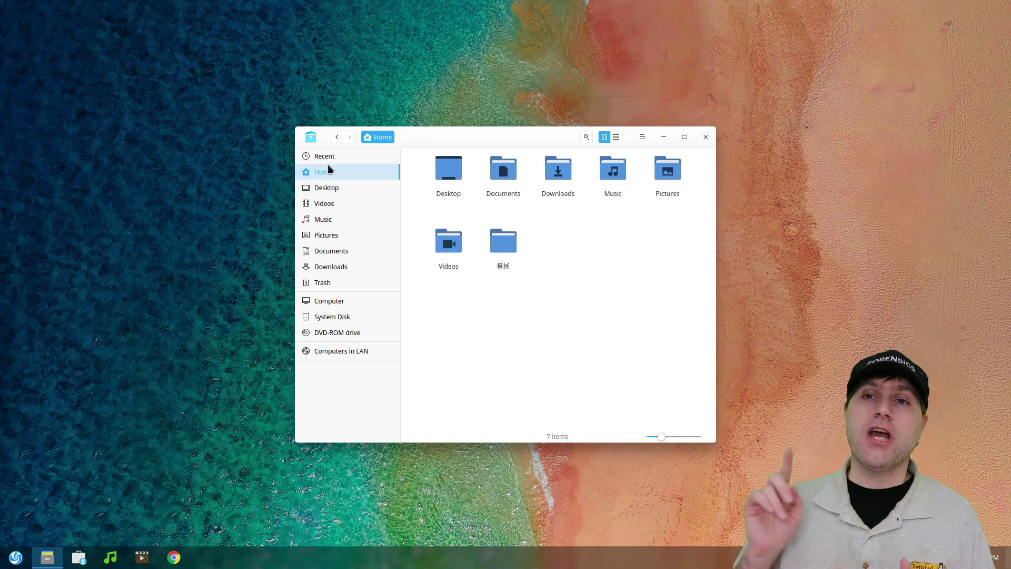
left_click(325, 221)
left_click(324, 238)
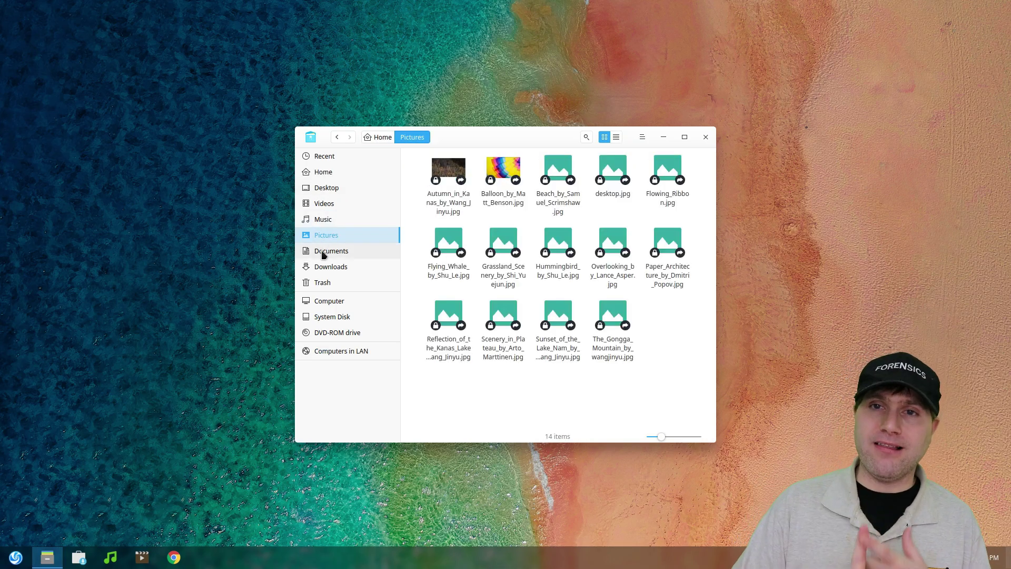
left_click(323, 253)
left_click(325, 238)
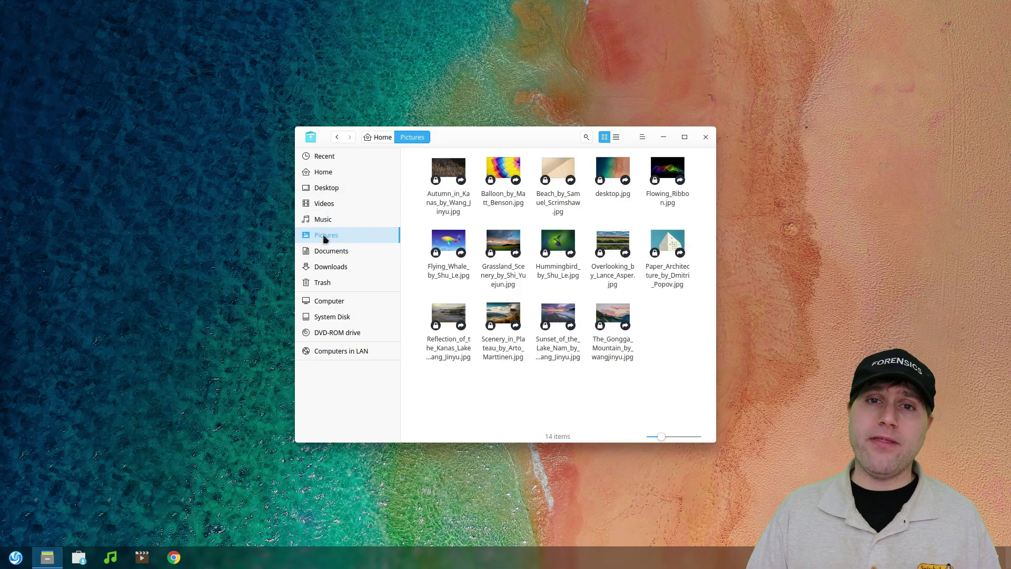
Open Autumn_in_Kanas in the image viewer, flip through the next pictures, then close the viewer.
left_click(453, 175)
double_click(453, 175)
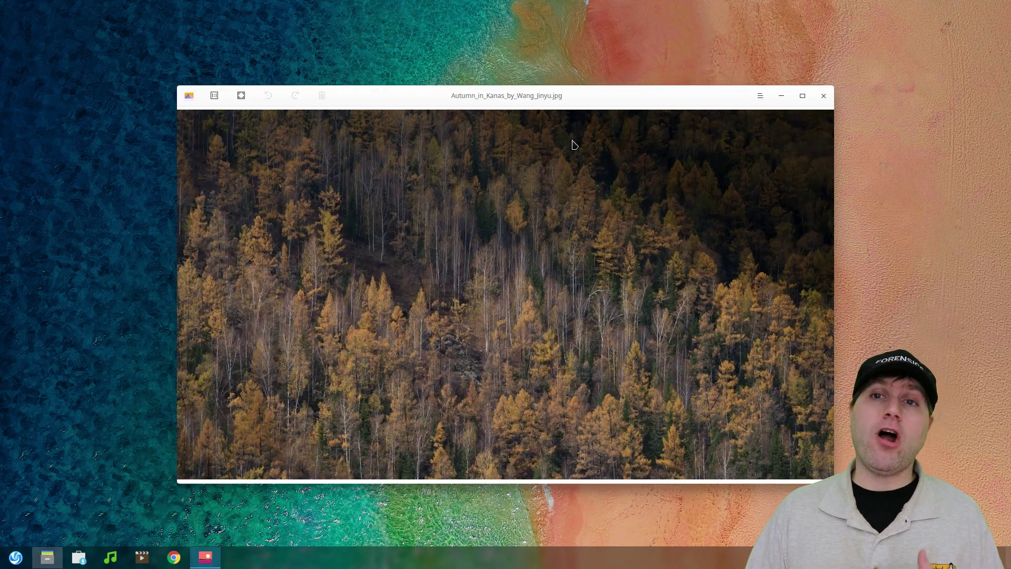
key("Right")
key("Right")
key("Right")
key("Right")
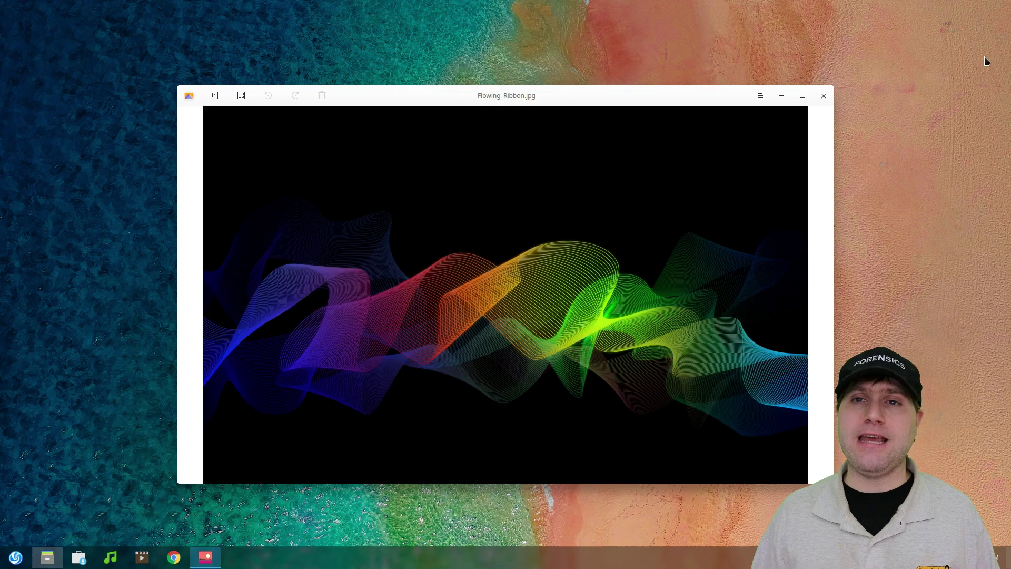
left_click(824, 96)
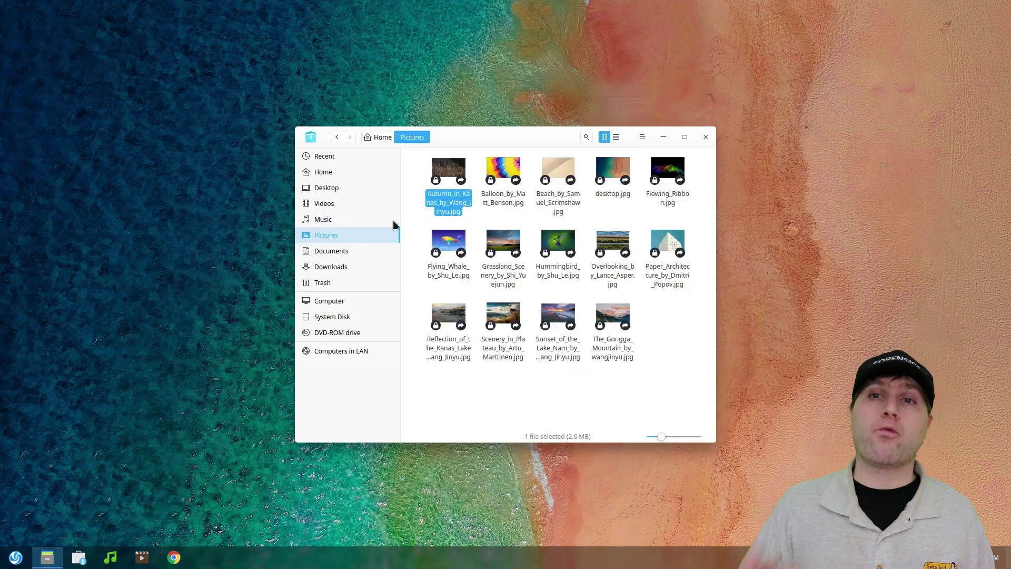
right_click(321, 251)
left_click(704, 137)
left_click(704, 136)
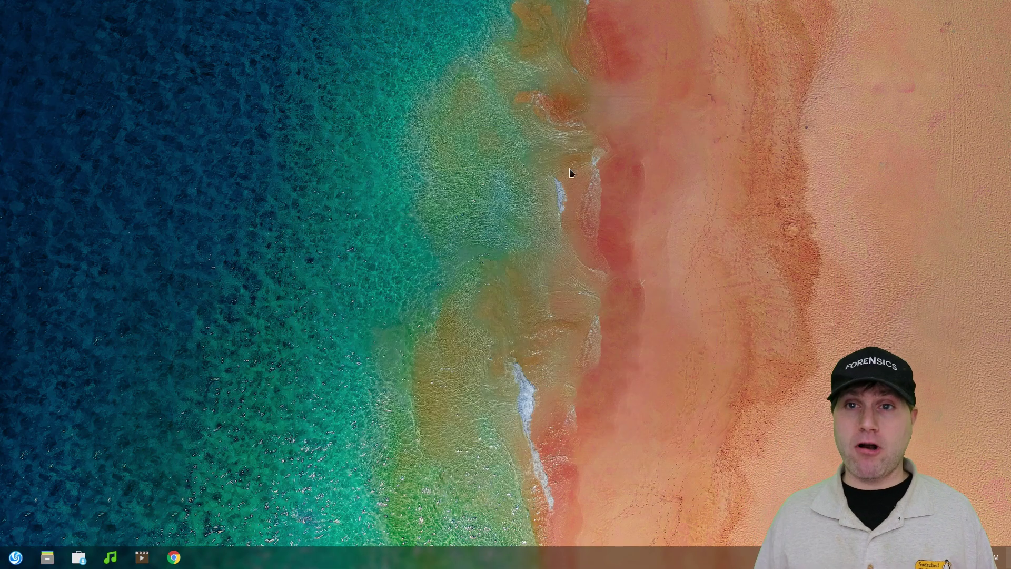
right_click(328, 225)
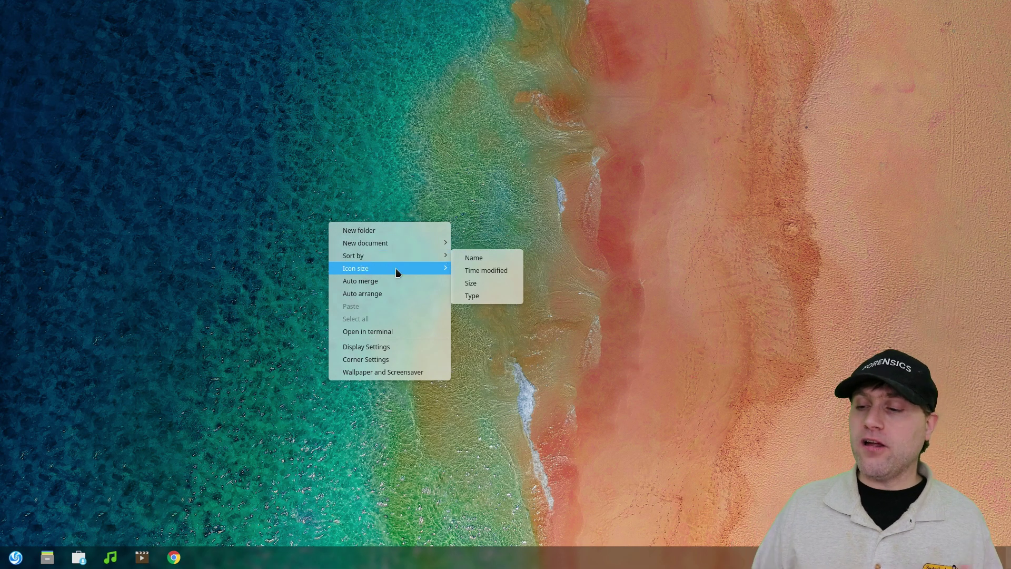
mouse_move(397, 271)
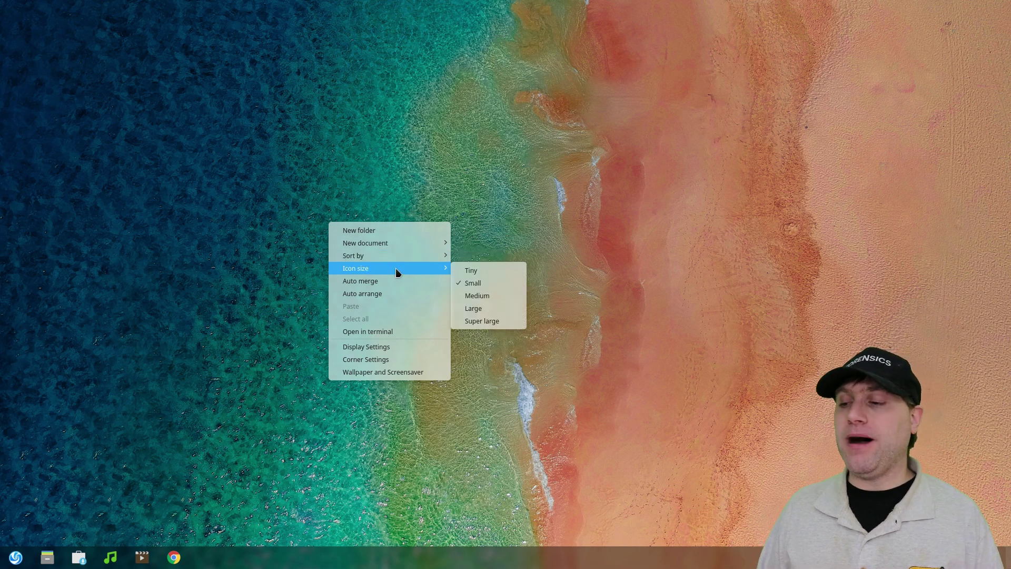
left_click(387, 362)
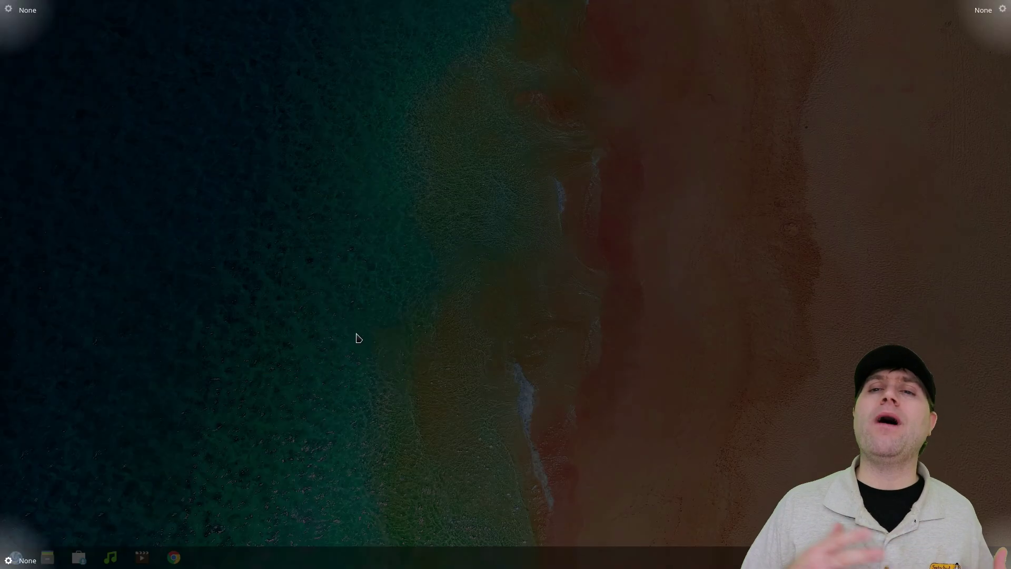
mouse_move(1003, 8)
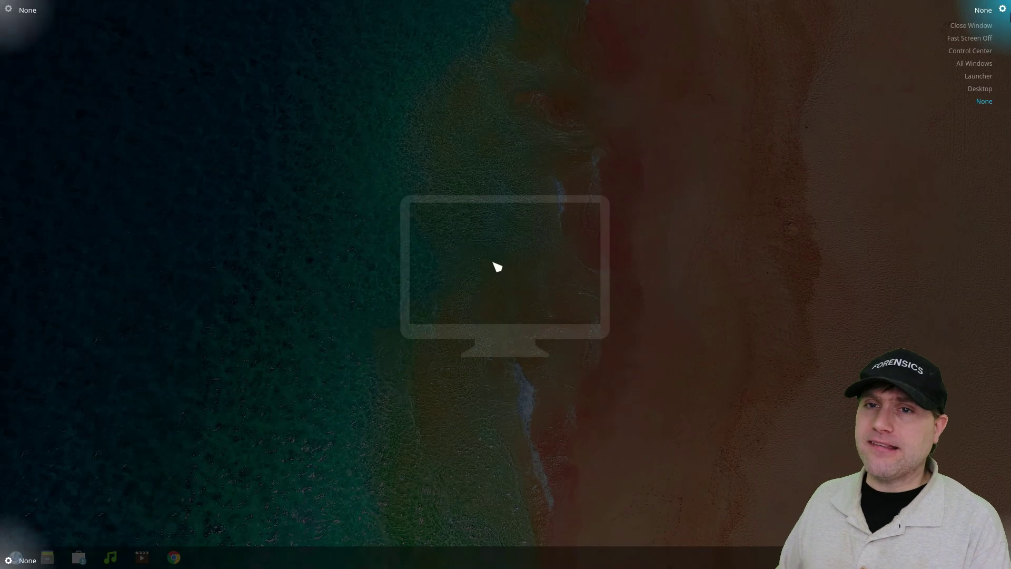
left_click(979, 76)
left_click(824, 109)
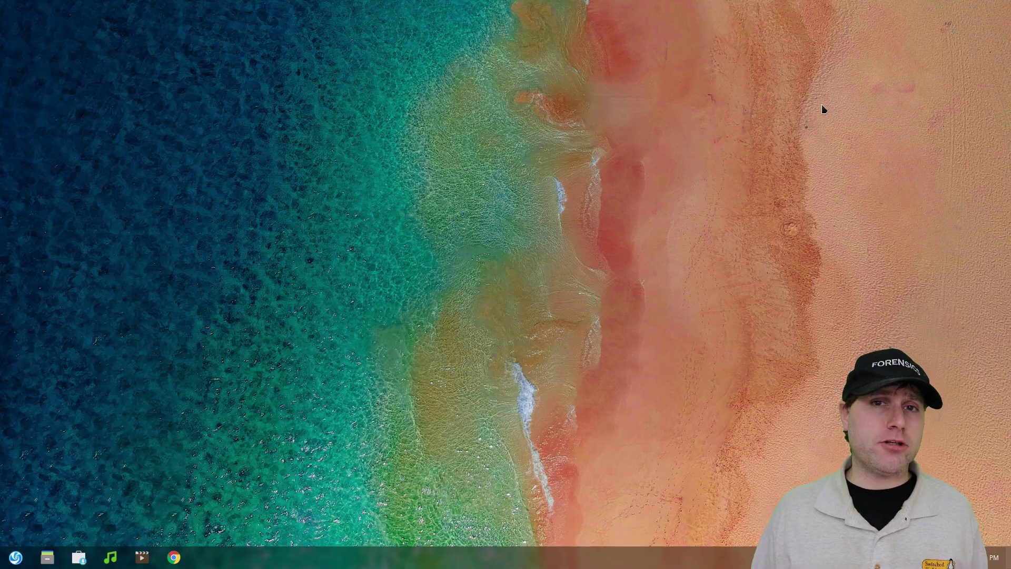
right_click(993, 16)
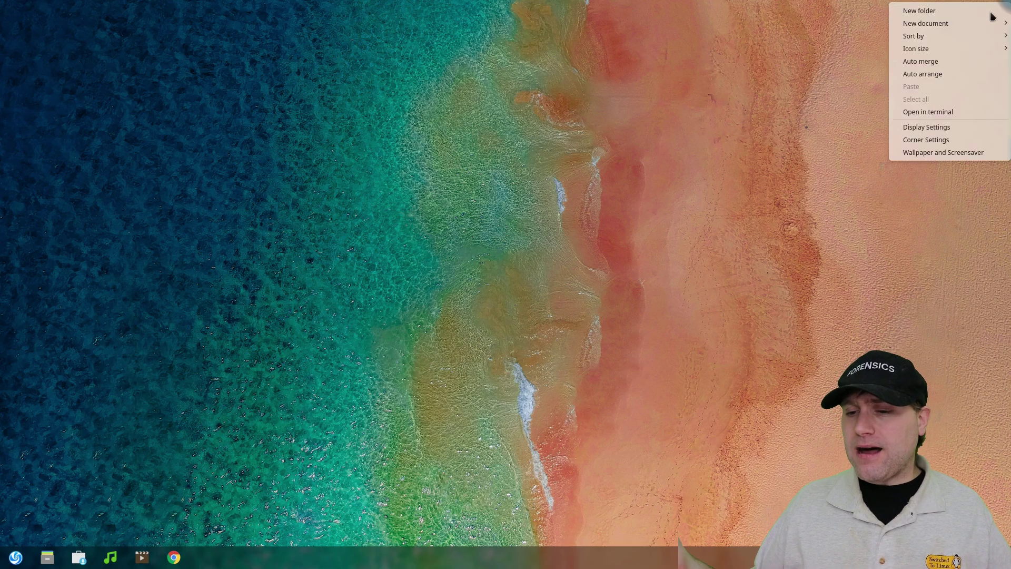
left_click(943, 139)
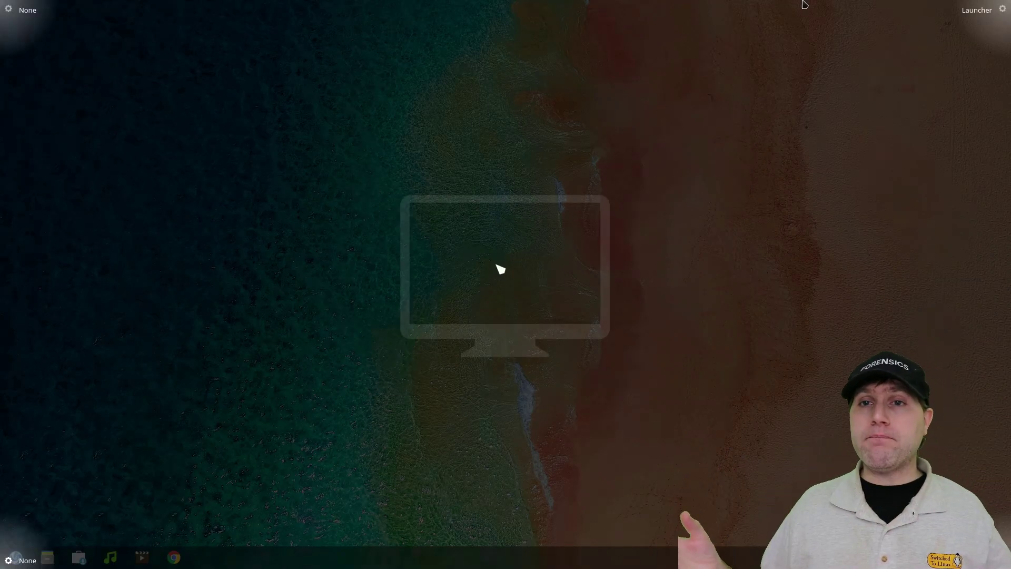
mouse_move(963, 20)
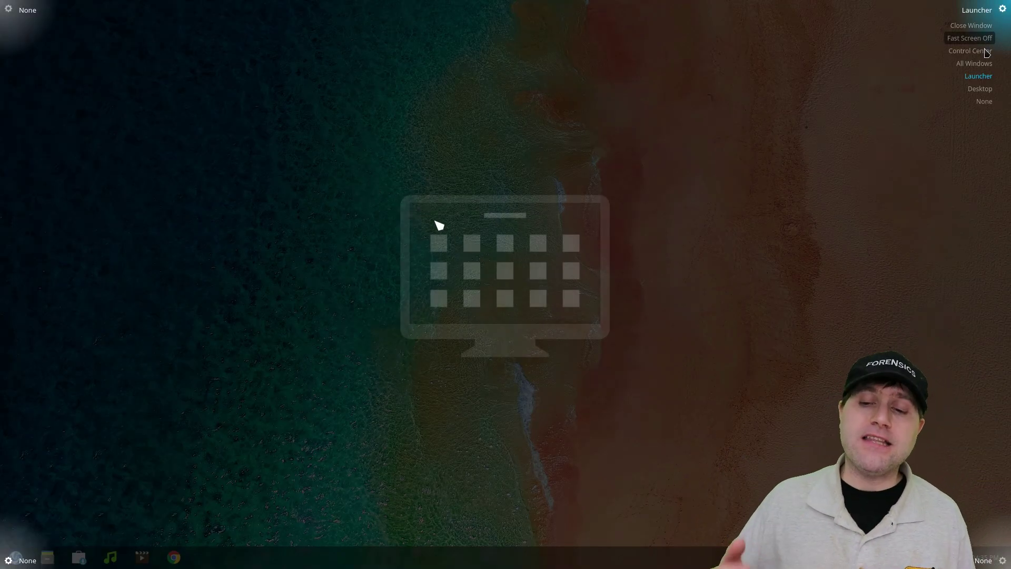
left_click(986, 103)
left_click(20, 16)
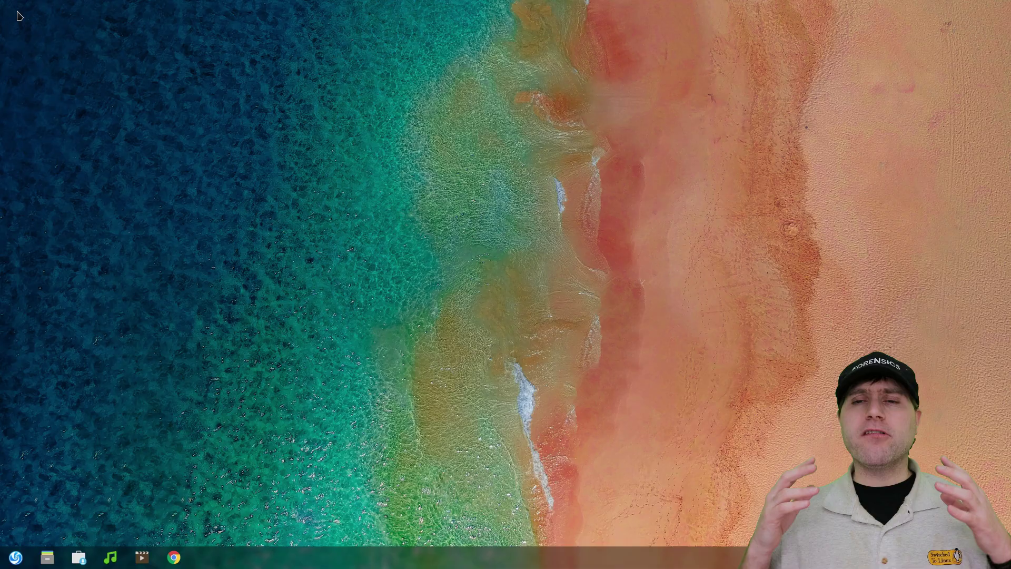
Try the ocean, white building and misty lake wallpapers, settling on sunset-over-ice.
right_click(562, 259)
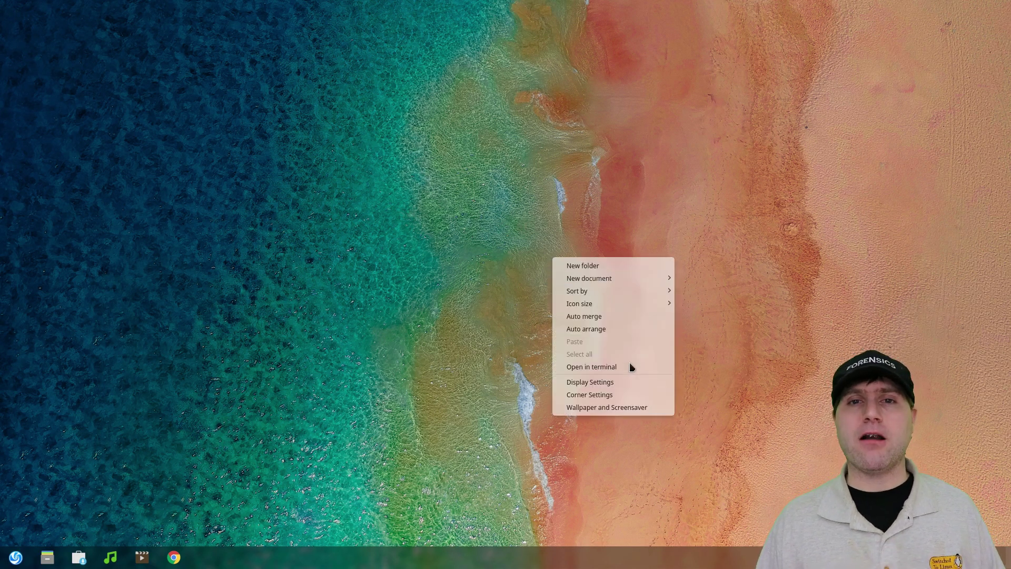
left_click(621, 407)
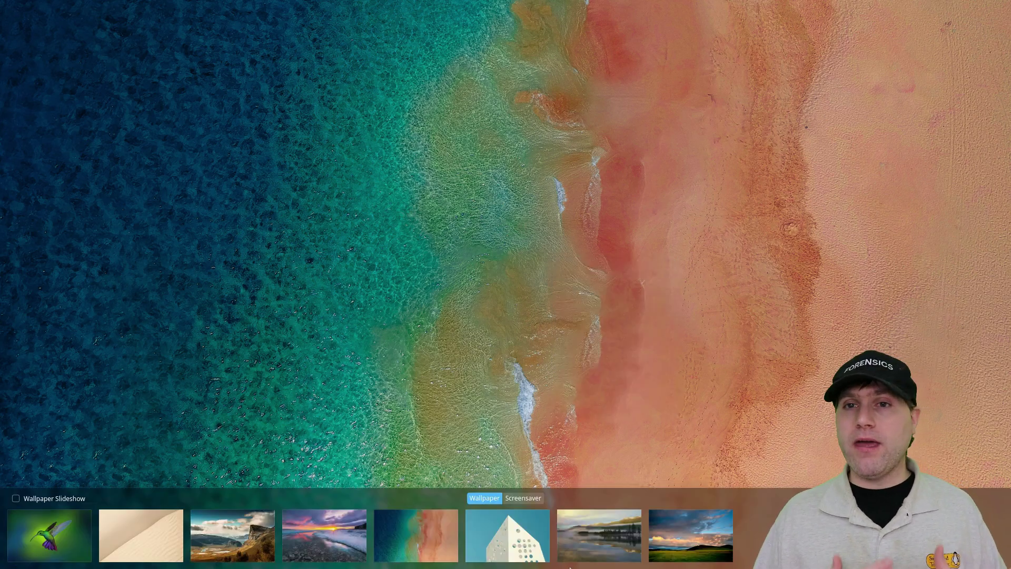
left_click(308, 547)
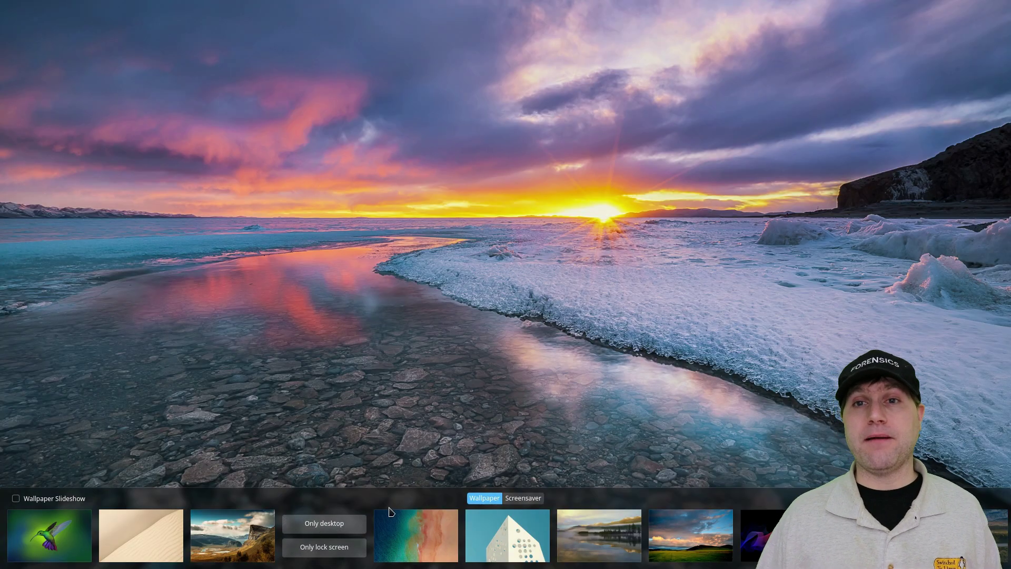
left_click(420, 519)
left_click(515, 542)
left_click(599, 548)
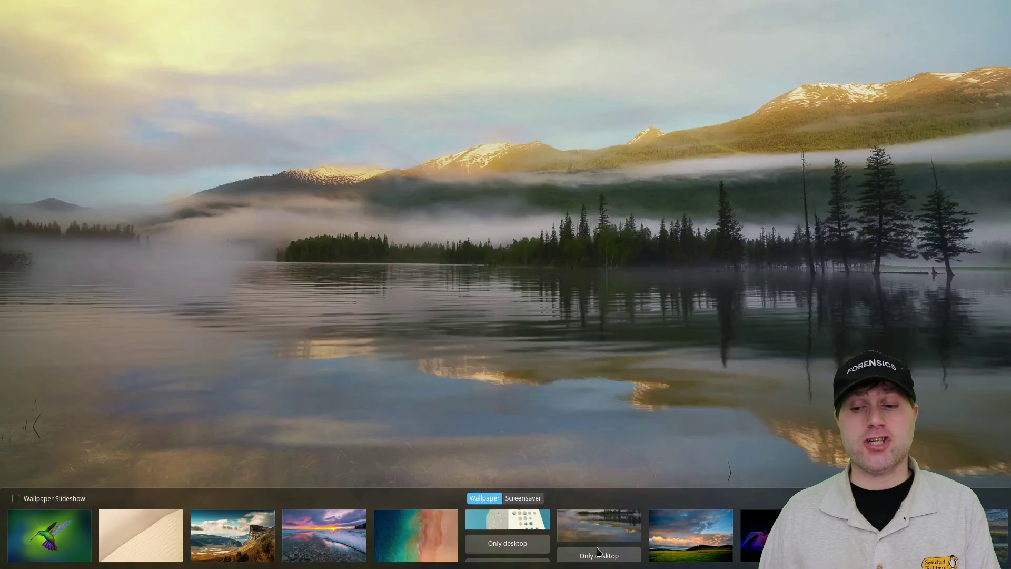
left_click(348, 552)
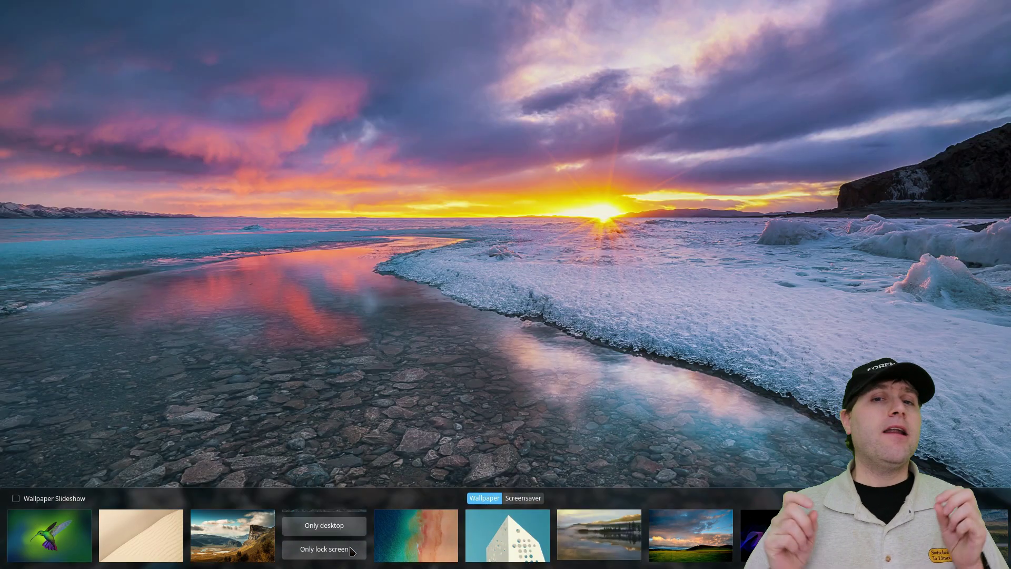
Preview the chess-board screensaver, then close the picker.
left_click(537, 499)
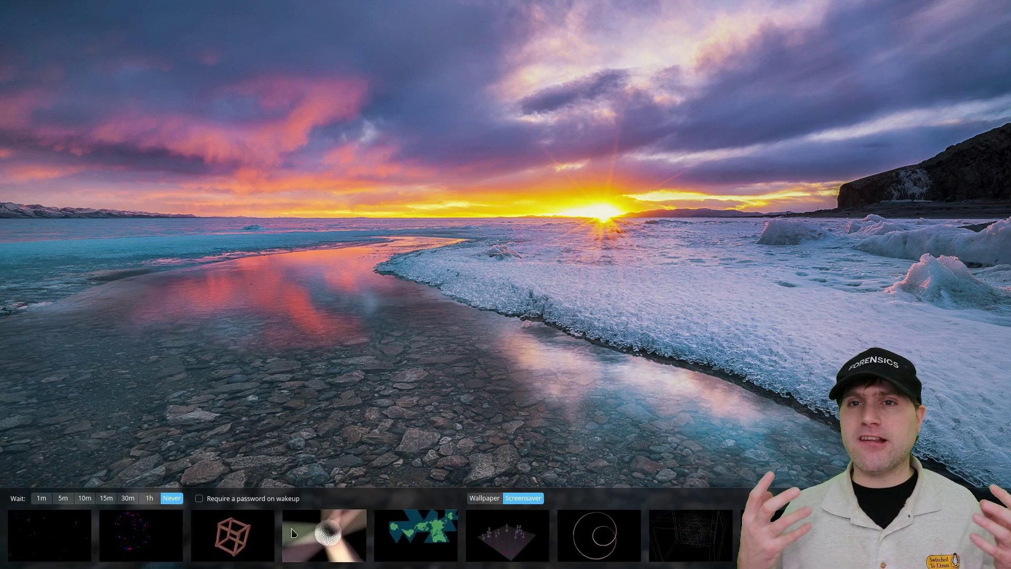
left_click(495, 552)
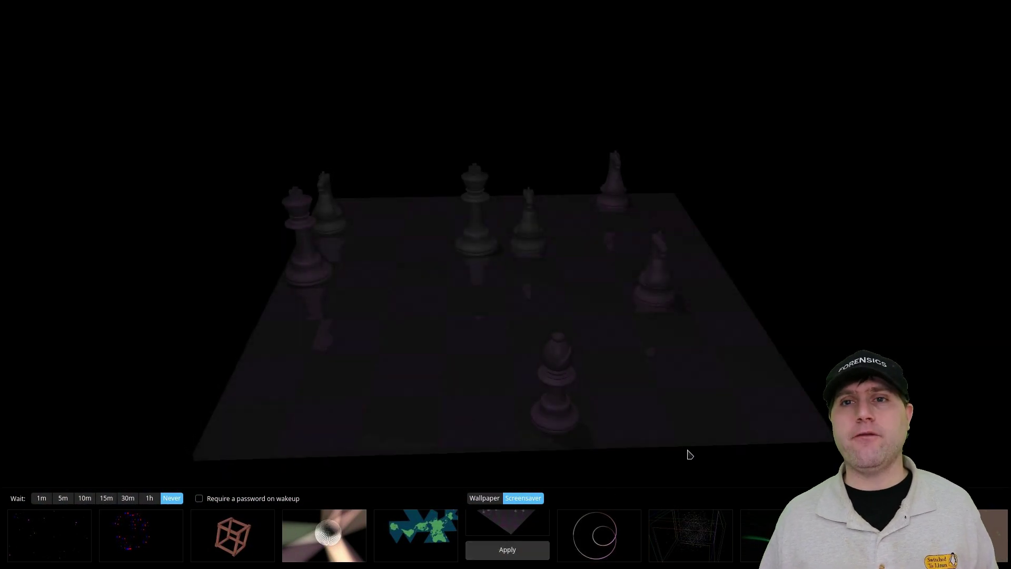
left_click(548, 474)
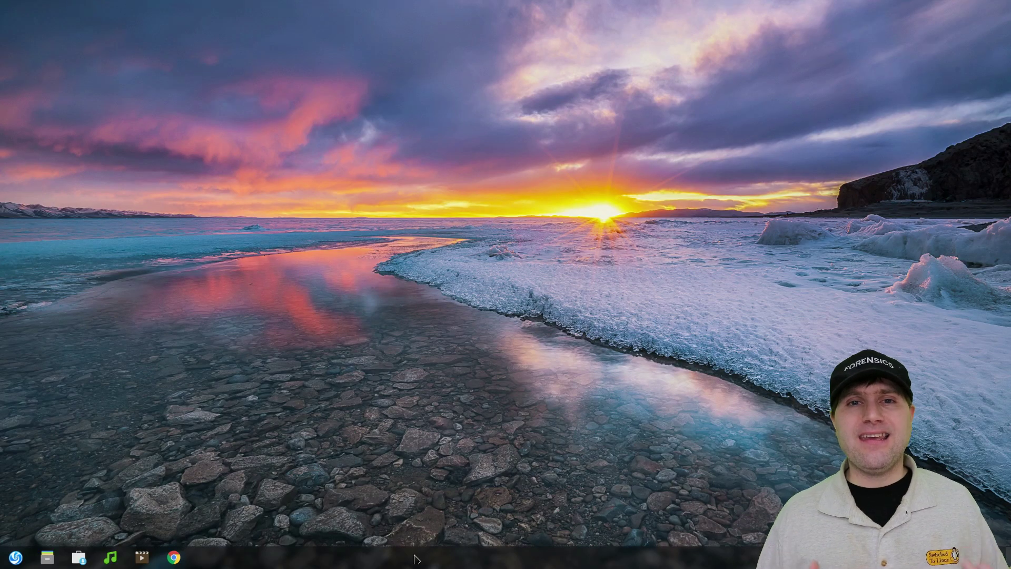
Reopen the picker and turn on the wallpaper slideshow changing every 1m.
right_click(498, 440)
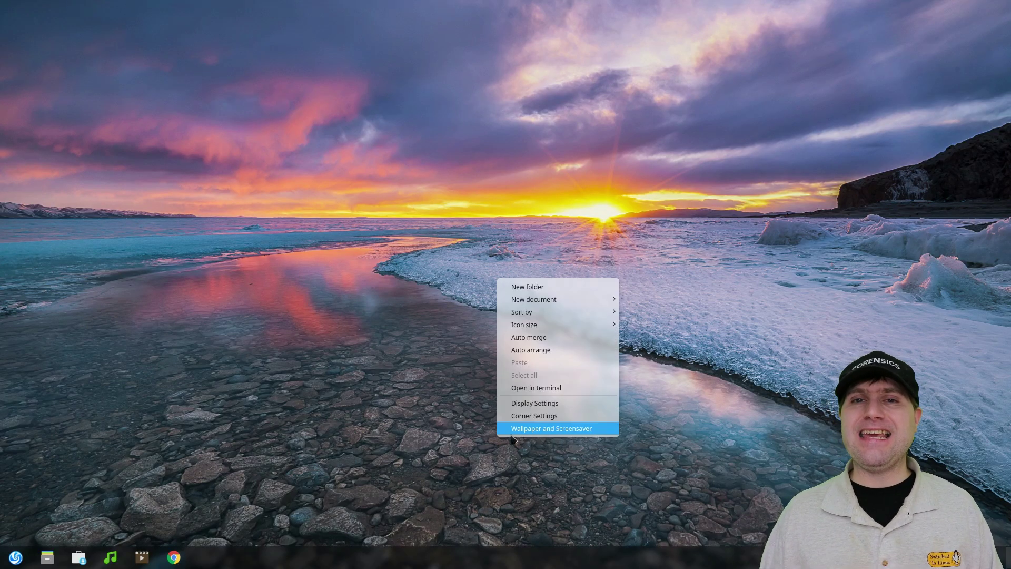
left_click(569, 428)
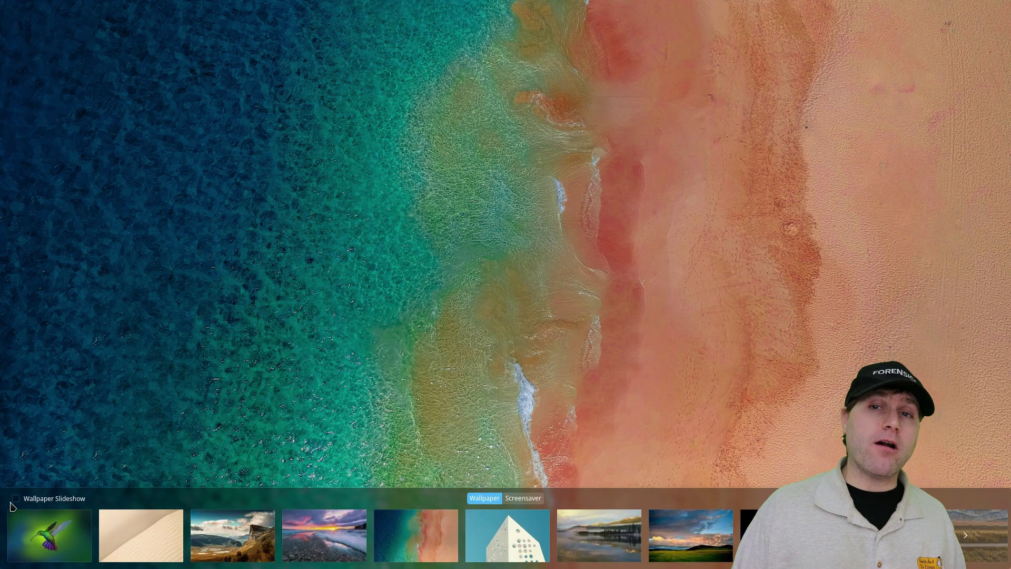
left_click(15, 500)
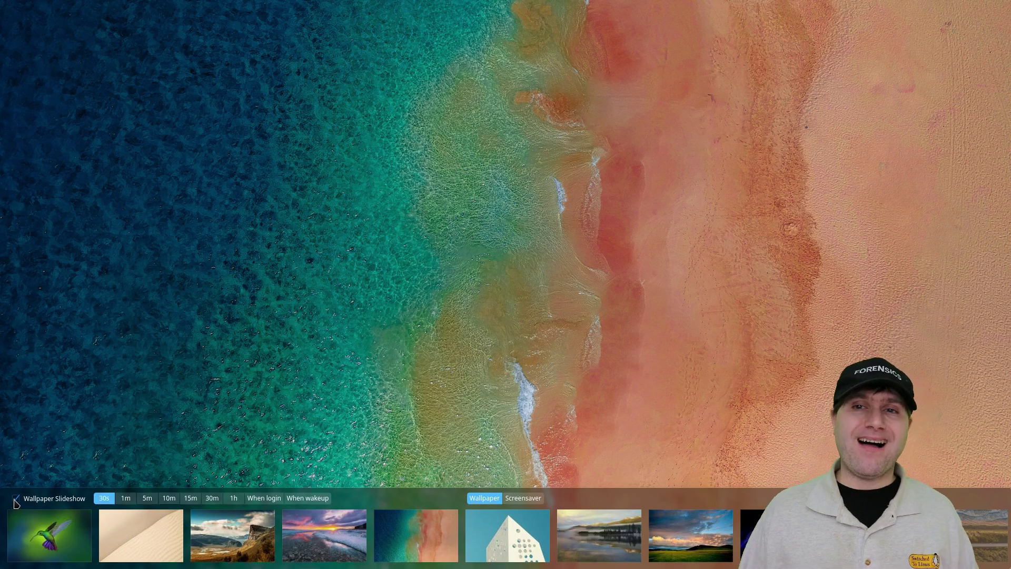
left_click(131, 504)
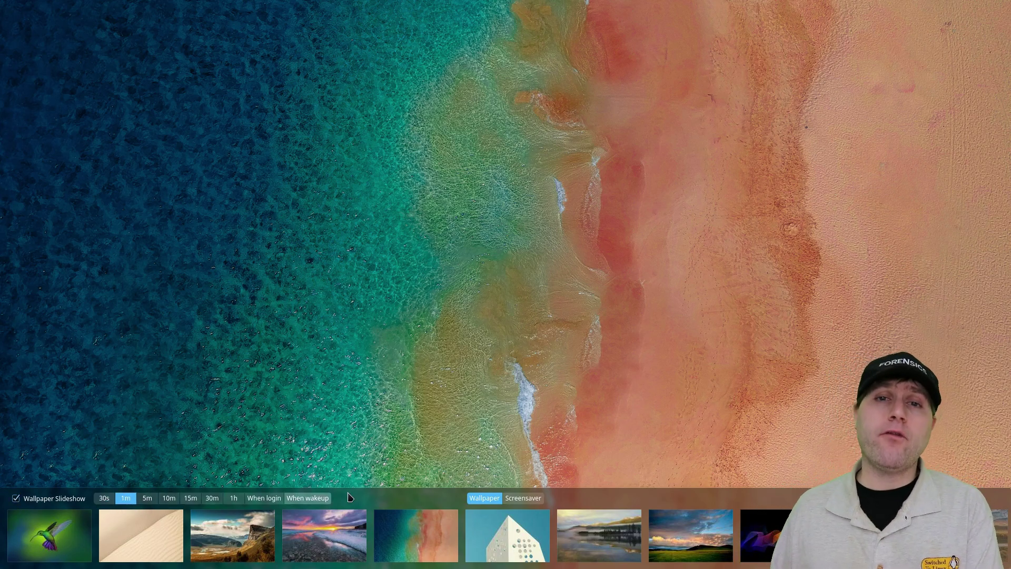
Preview the particle, starfield, wooden cube, circle arc, wireframe box and light streaks screensavers, then dismiss the picker.
left_click(522, 498)
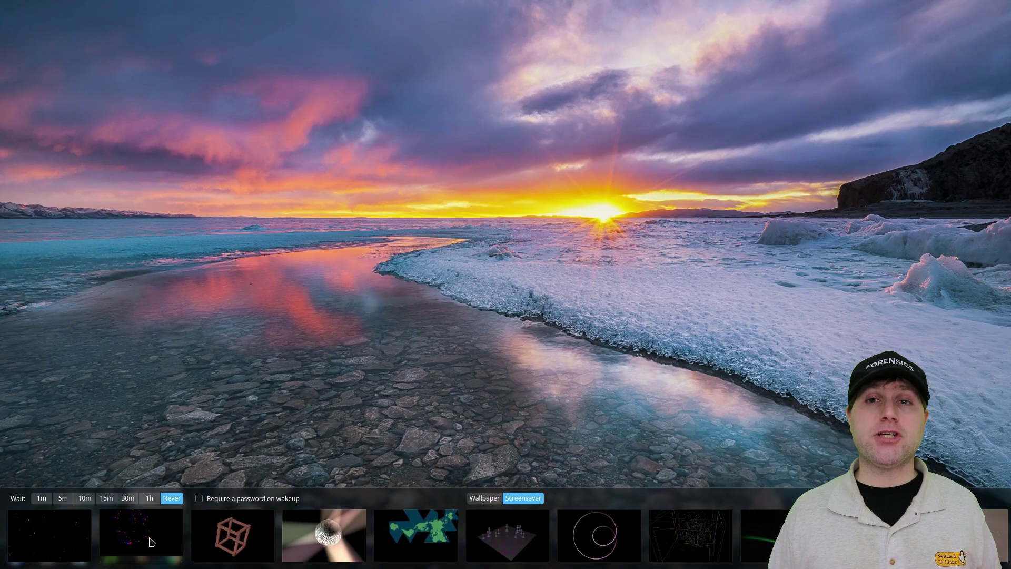
left_click(144, 542)
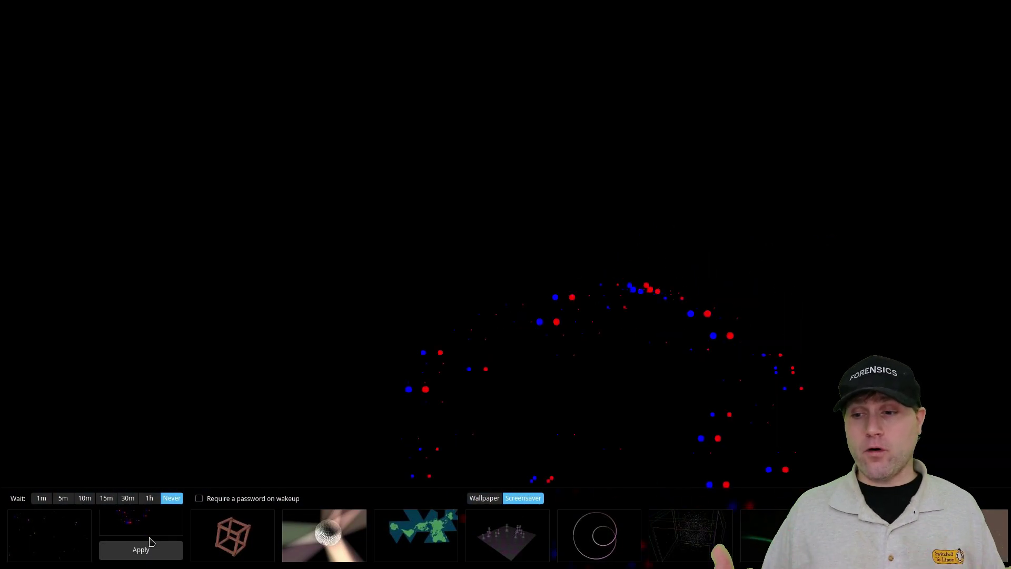
left_click(84, 552)
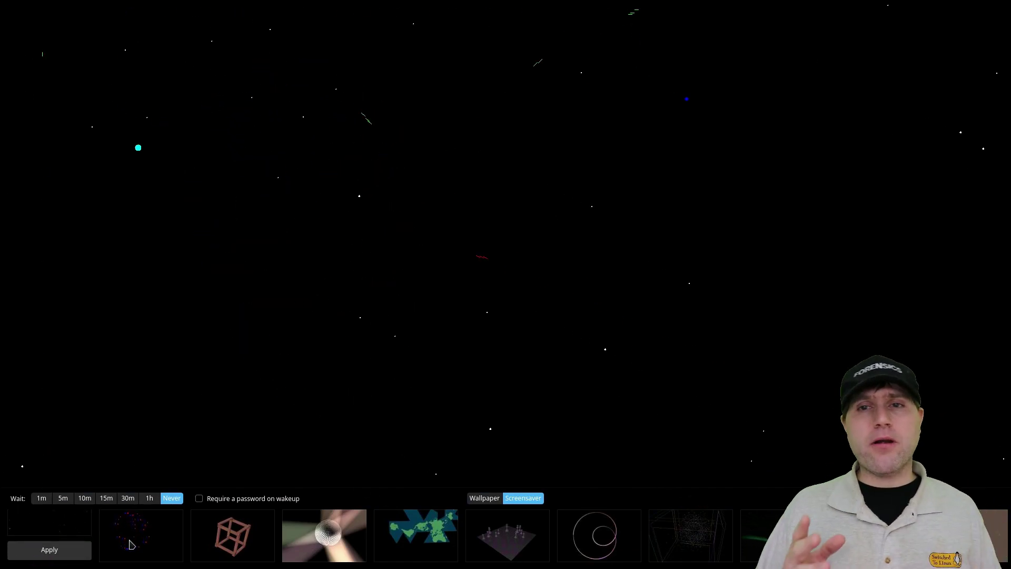
left_click(209, 531)
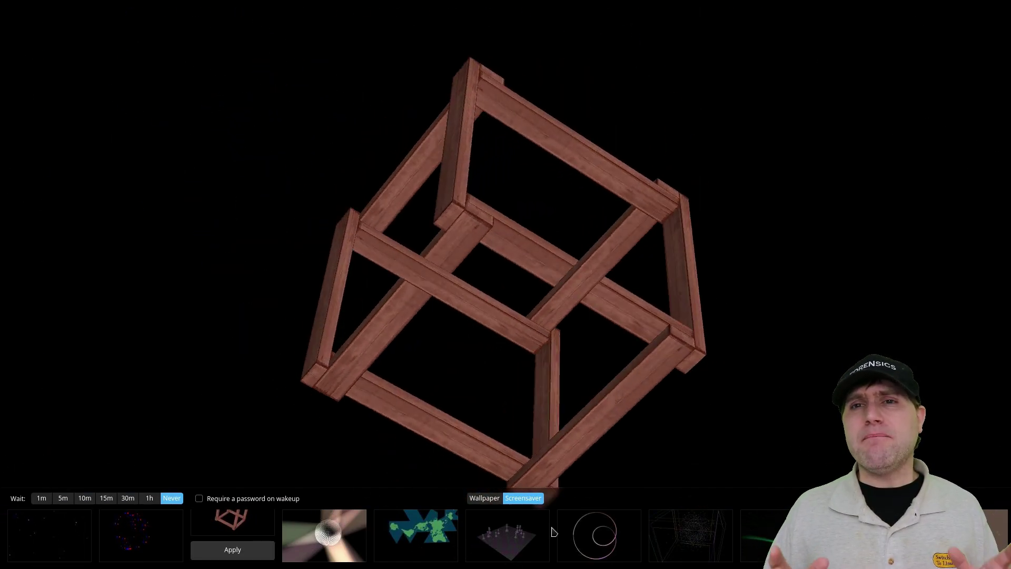
left_click(584, 545)
left_click(689, 541)
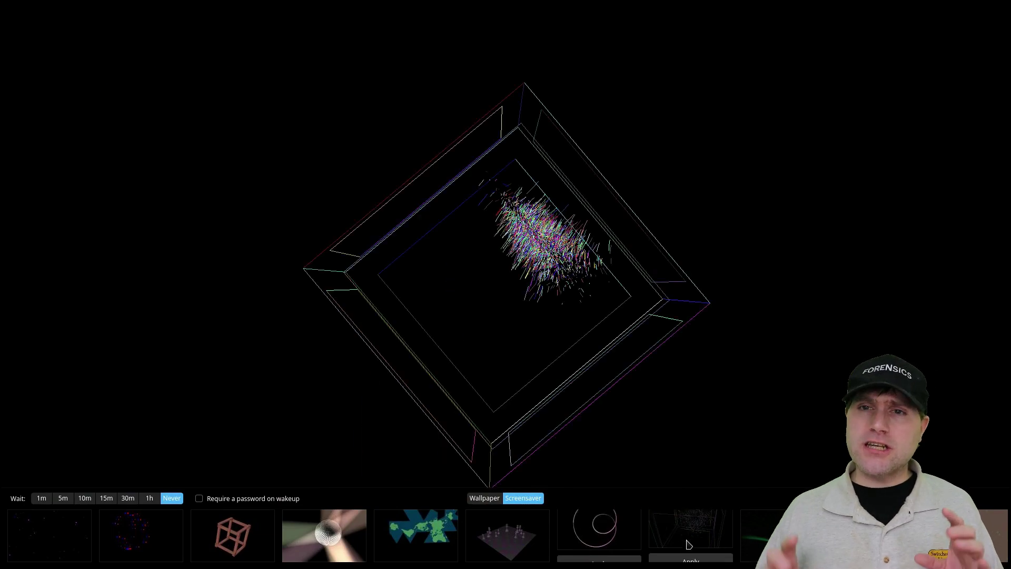
left_click(782, 536)
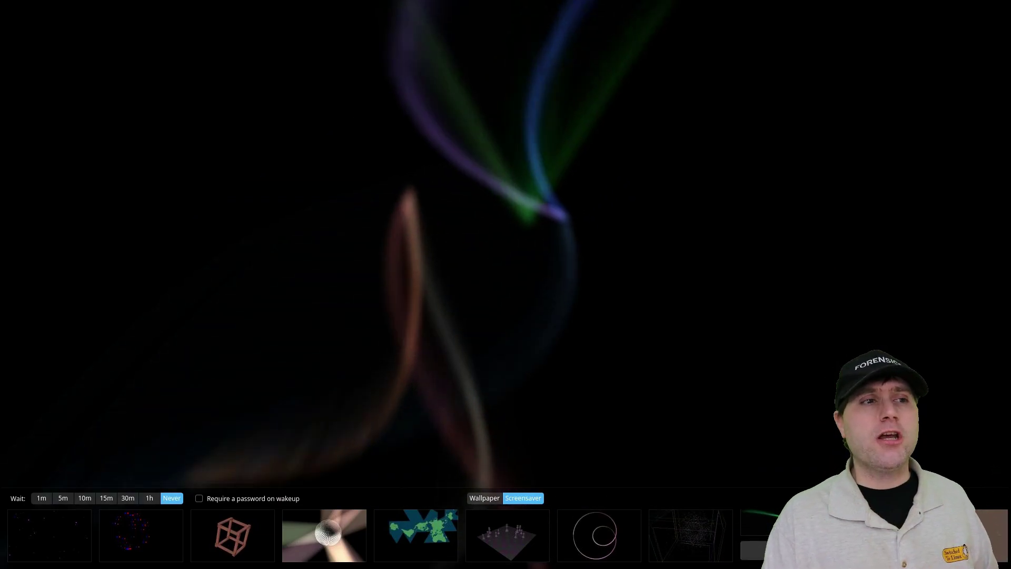
scroll(506, 535, "down", 5)
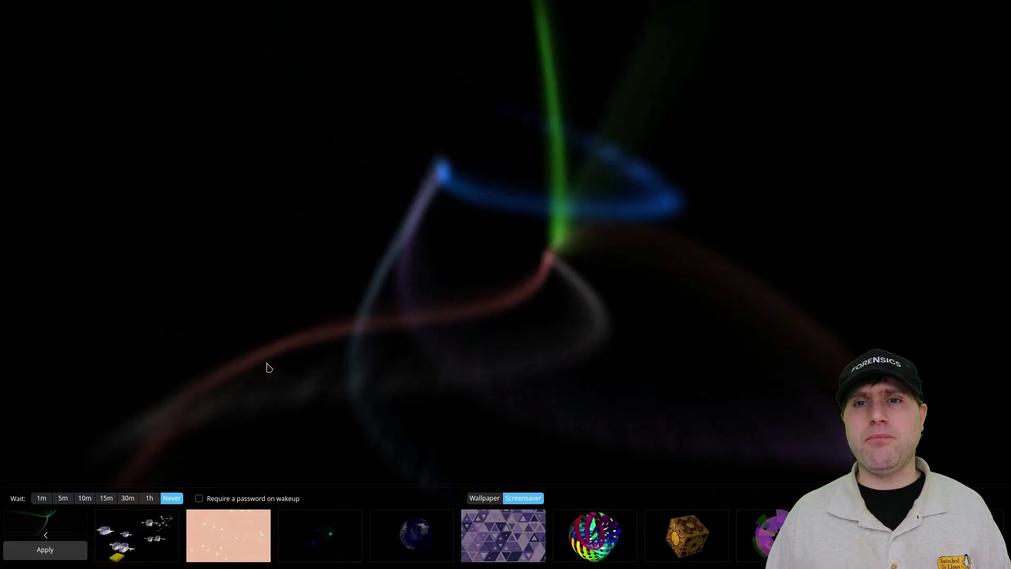
left_click(266, 366)
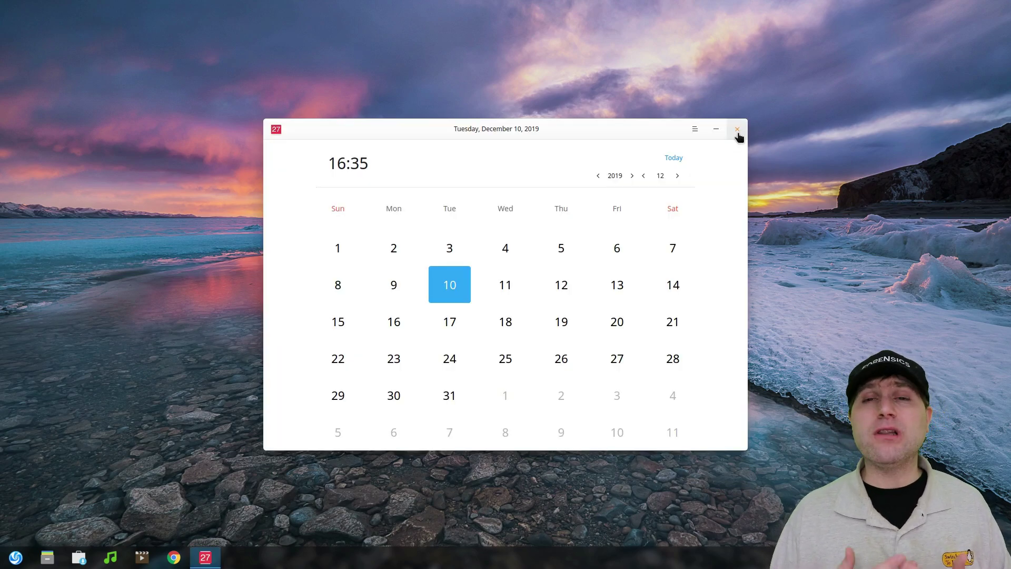
left_click(738, 131)
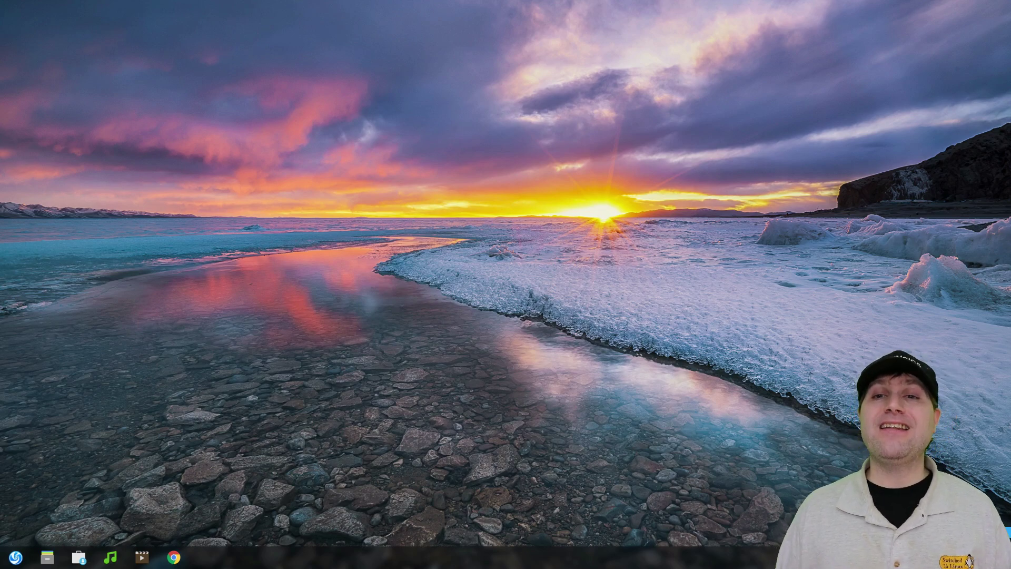
key("super+i")
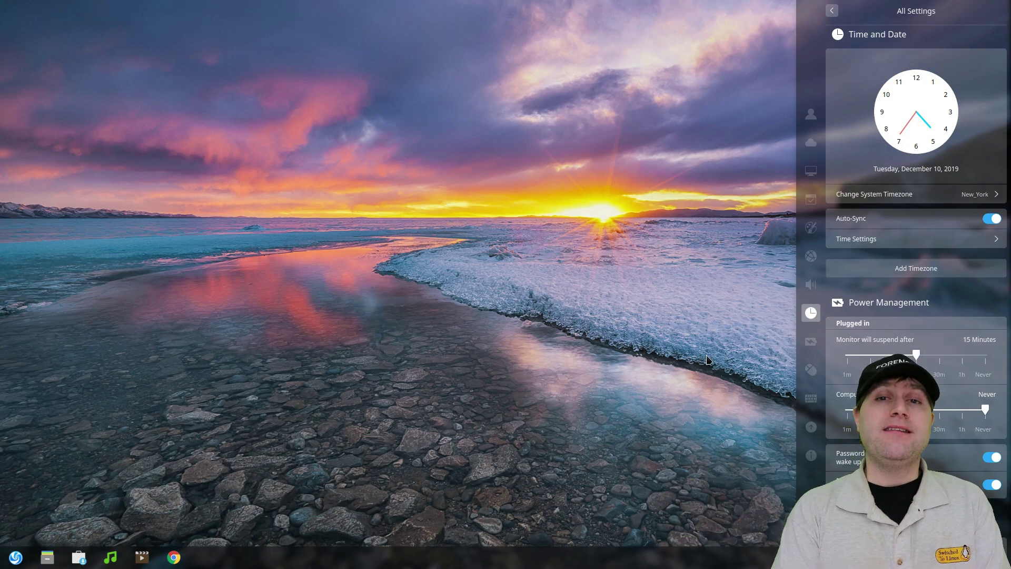
key("Escape")
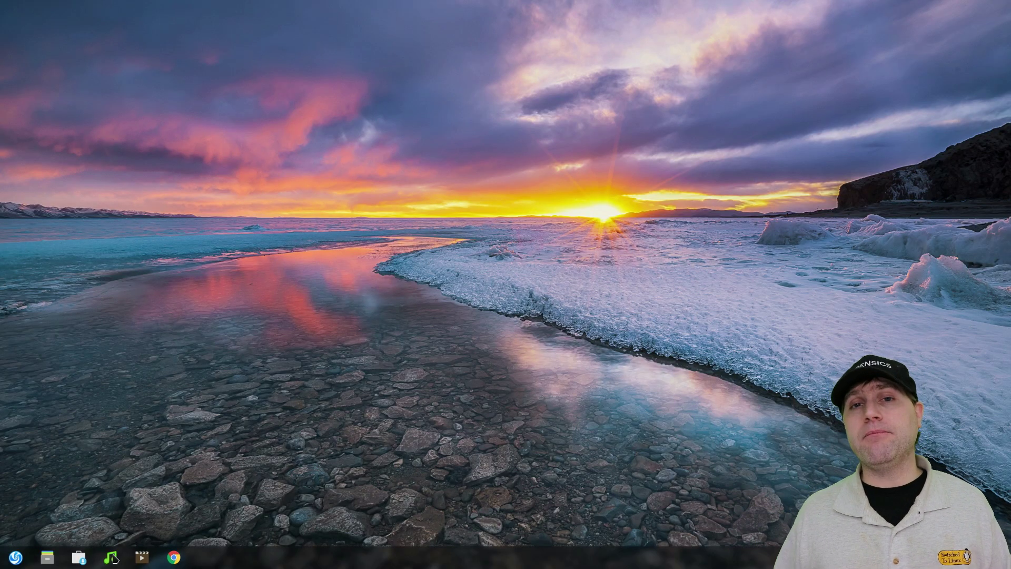
Set the user account's avatar to the parrot picture.
left_click(16, 557)
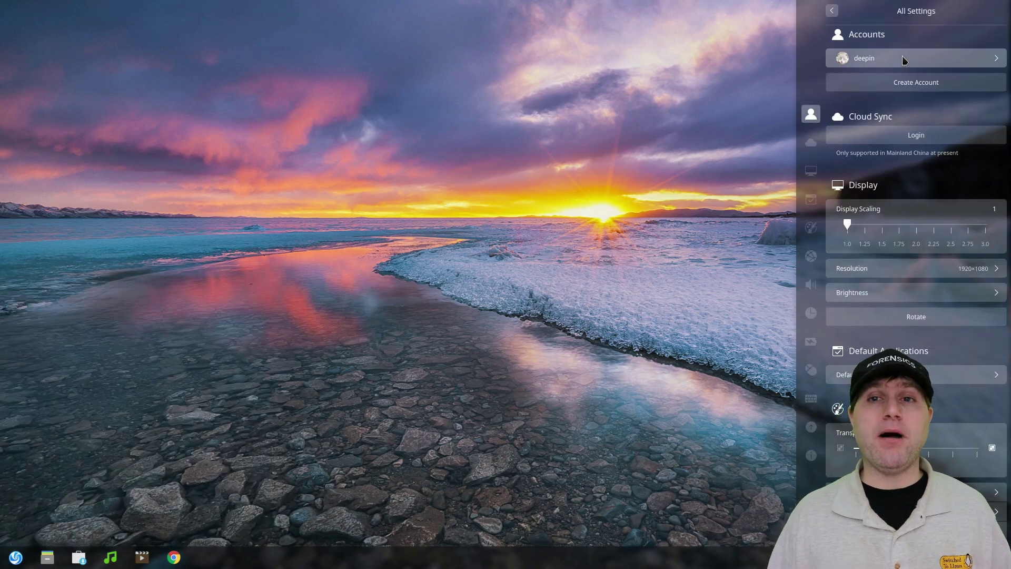
left_click(904, 58)
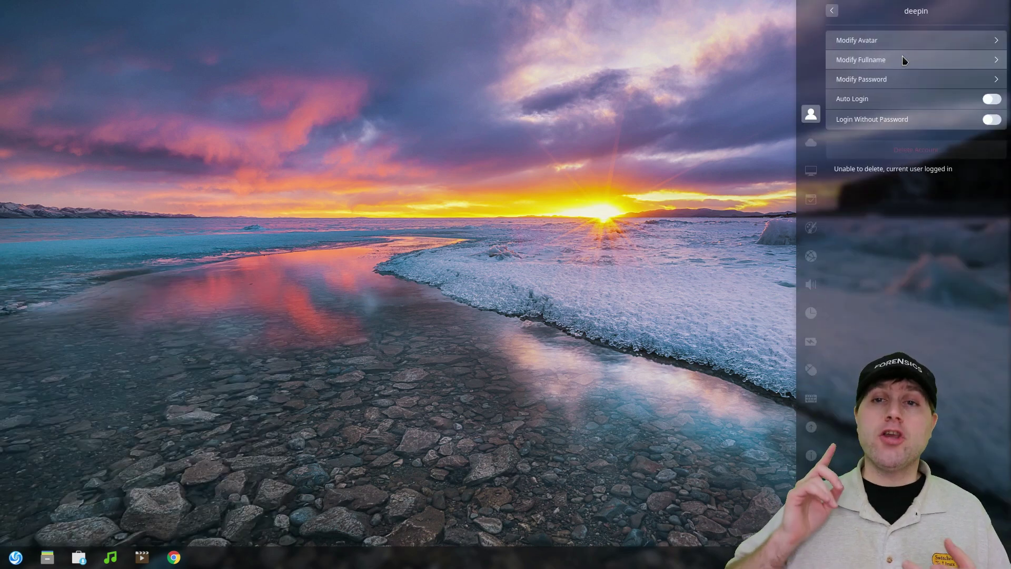
left_click(932, 45)
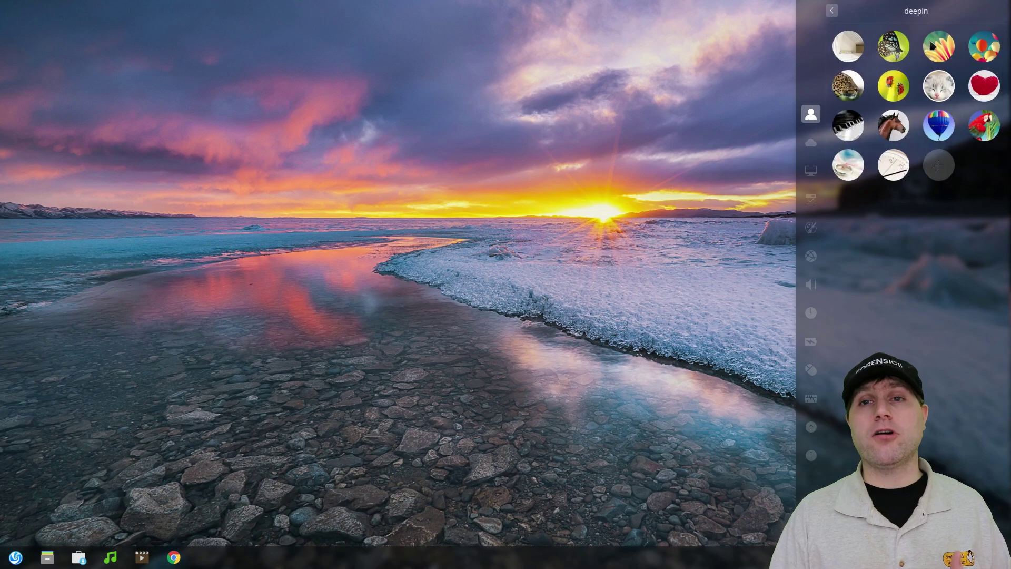
left_click(985, 129)
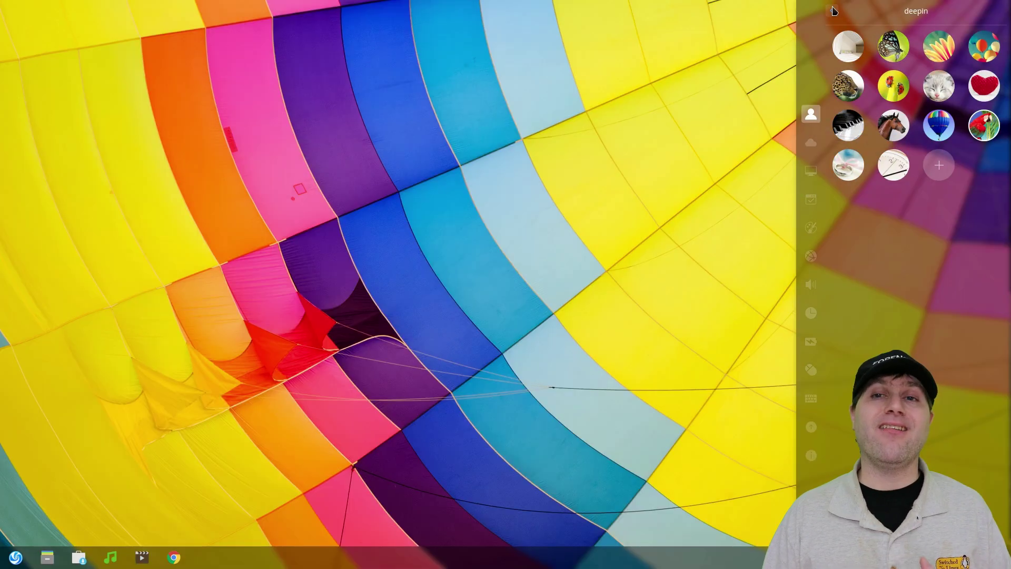
left_click(832, 11)
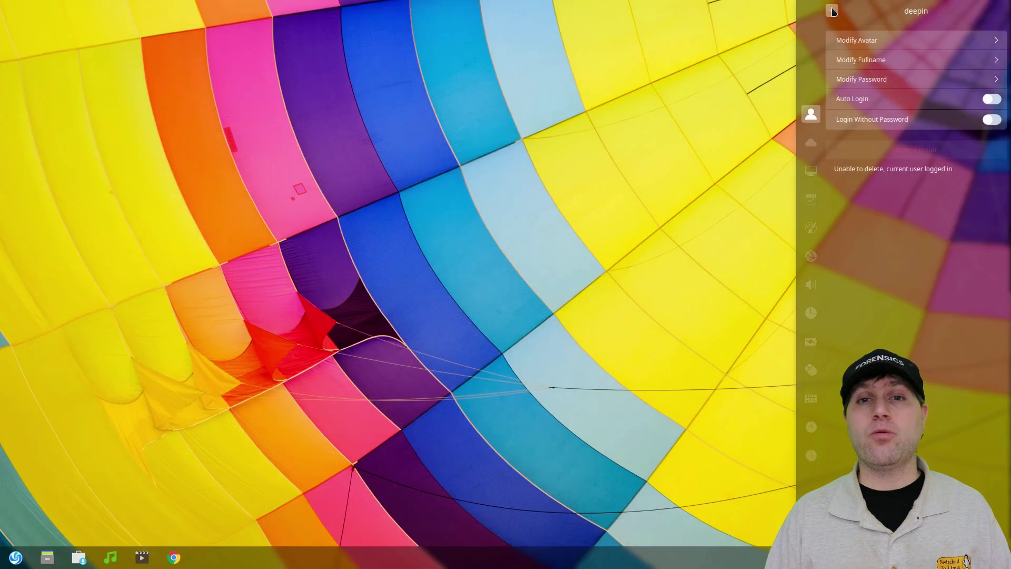
Look over the Fullname and Password pages, then enable Auto Login and confirm authentication.
left_click(901, 65)
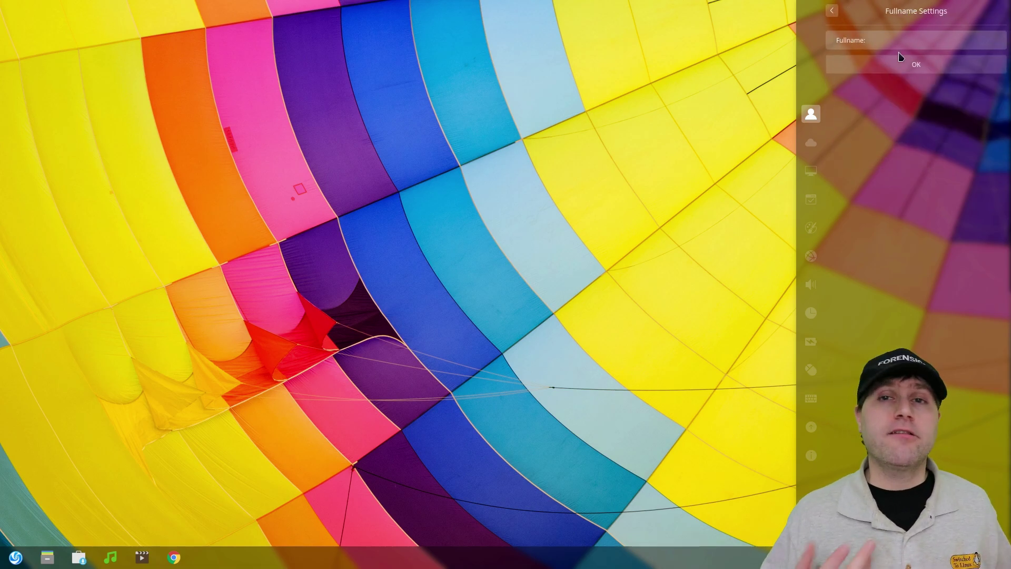
left_click(833, 12)
left_click(902, 80)
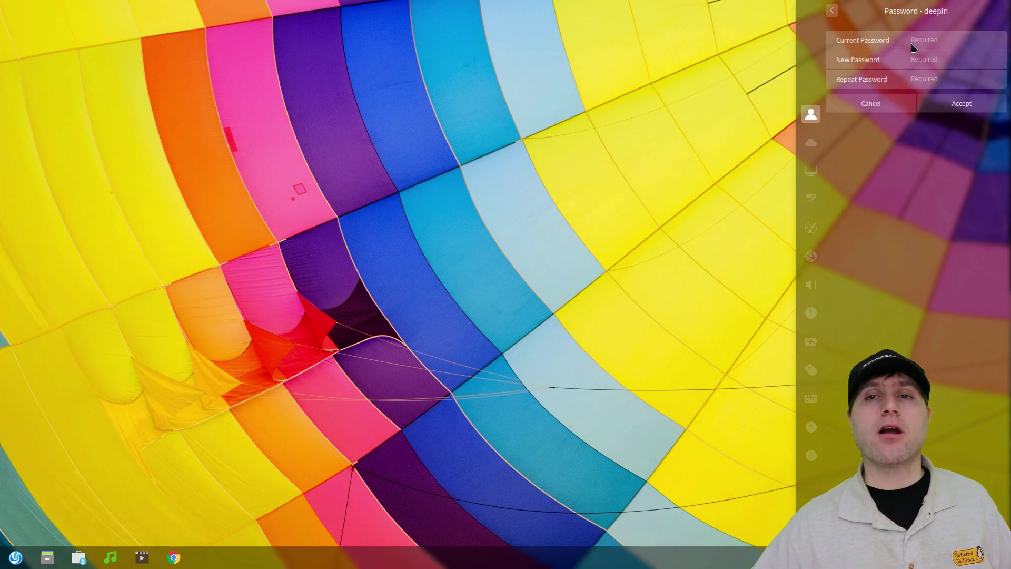
left_click(832, 13)
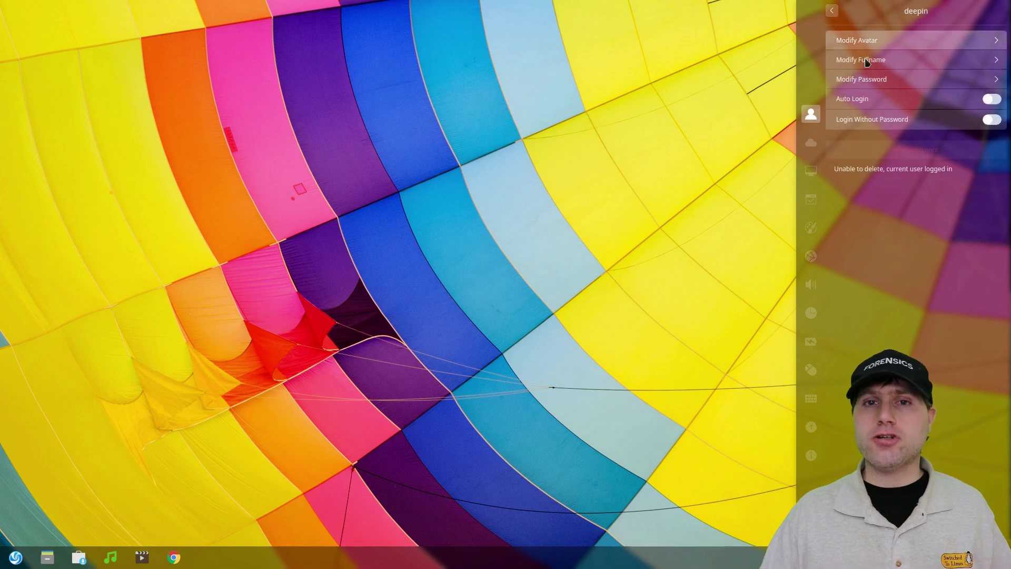
left_click(993, 99)
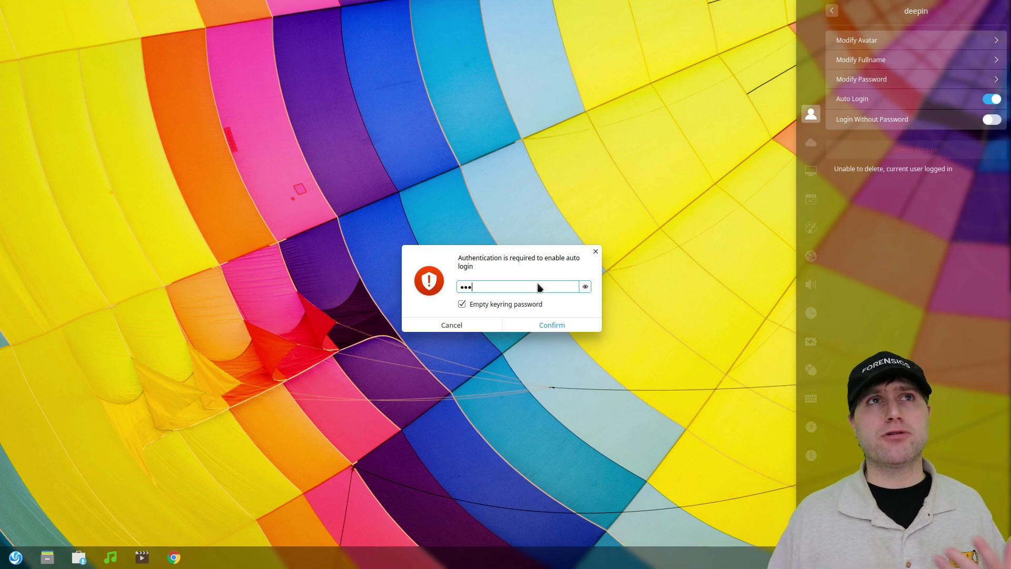
left_click(542, 323)
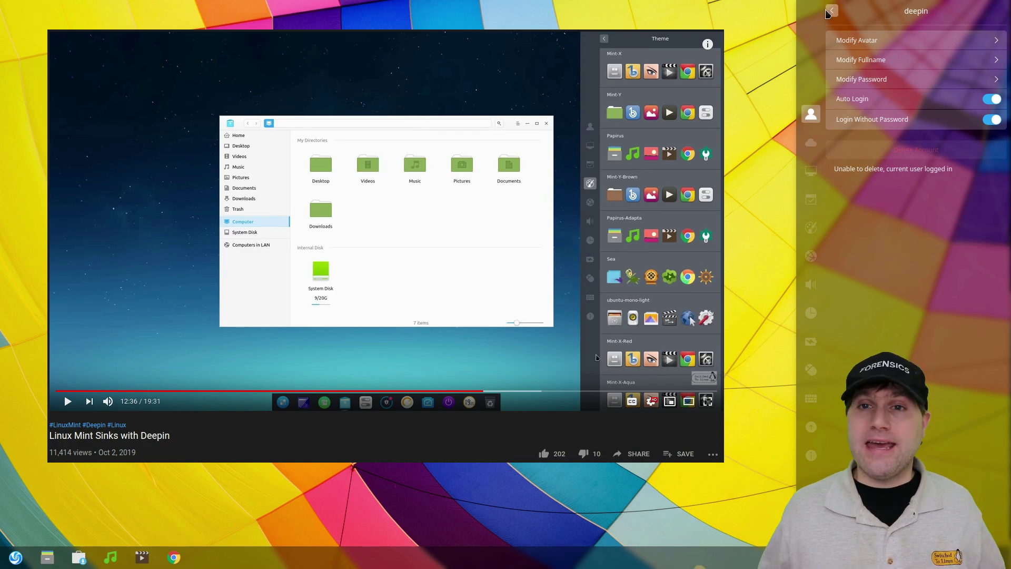
Open and cancel the Create Account form, close Control Center, and bring up the compact launcher.
left_click(832, 11)
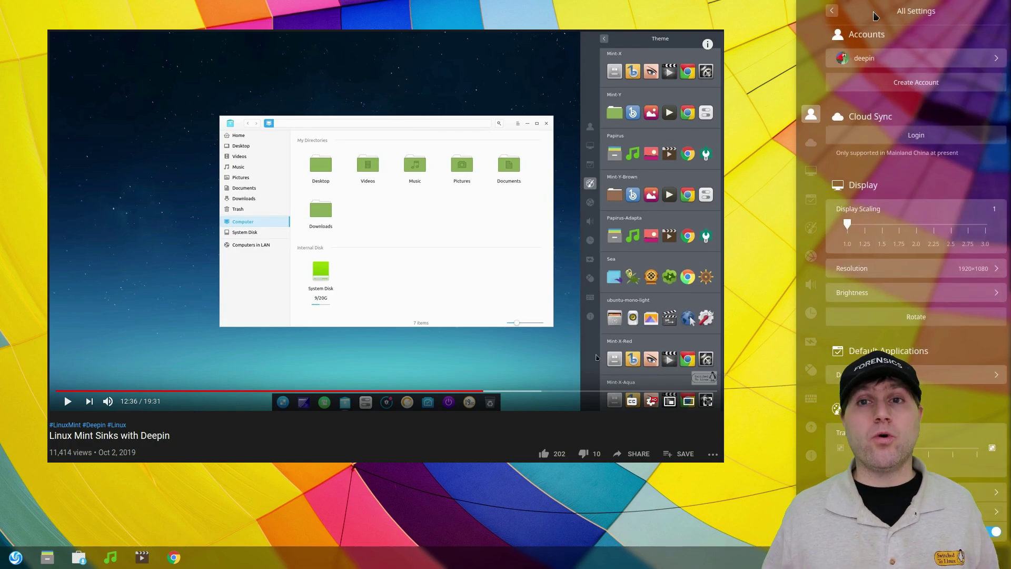
left_click(917, 82)
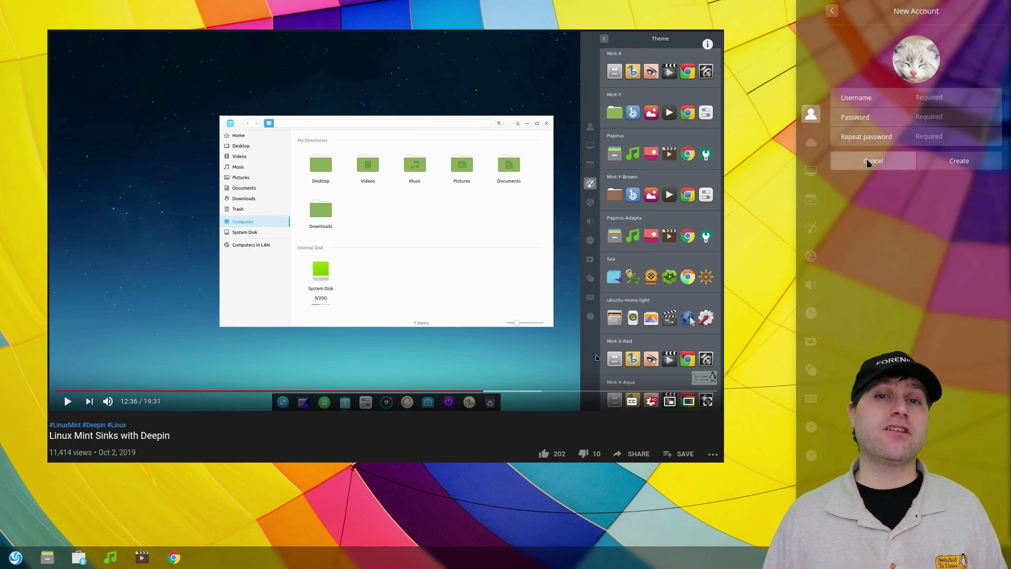
left_click(831, 11)
left_click(322, 539)
left_click(8, 560)
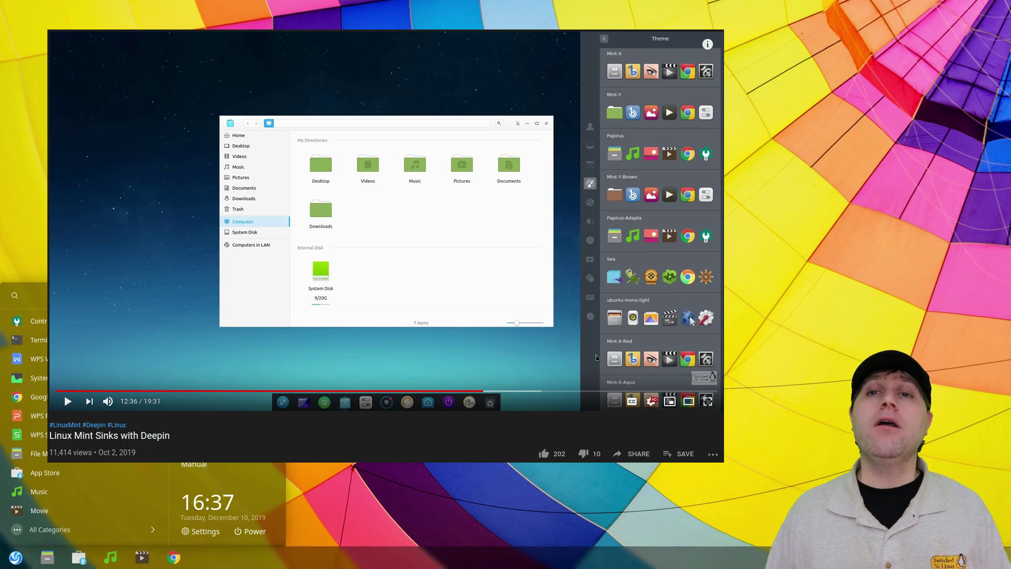
View the Home folder with icons one size larger, select the 模板 folder, and close File Manager.
key("Escape")
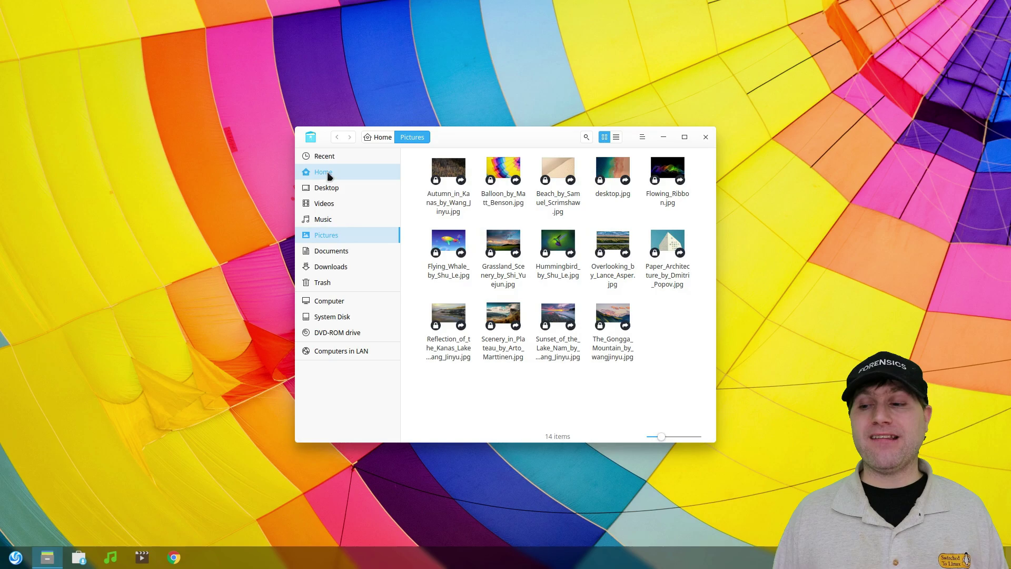
left_click(324, 172)
left_click(647, 252)
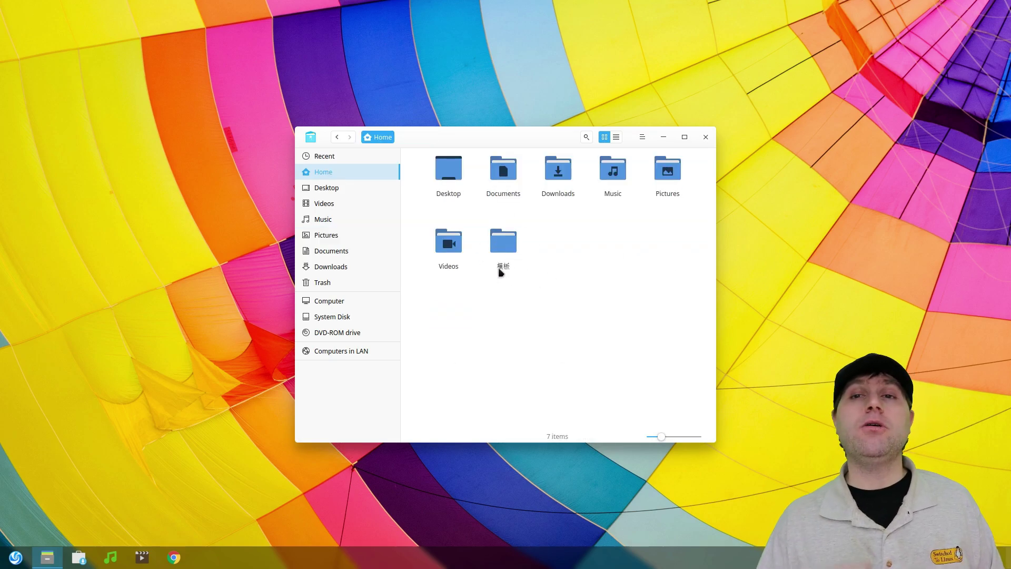
key("ctrl+equal")
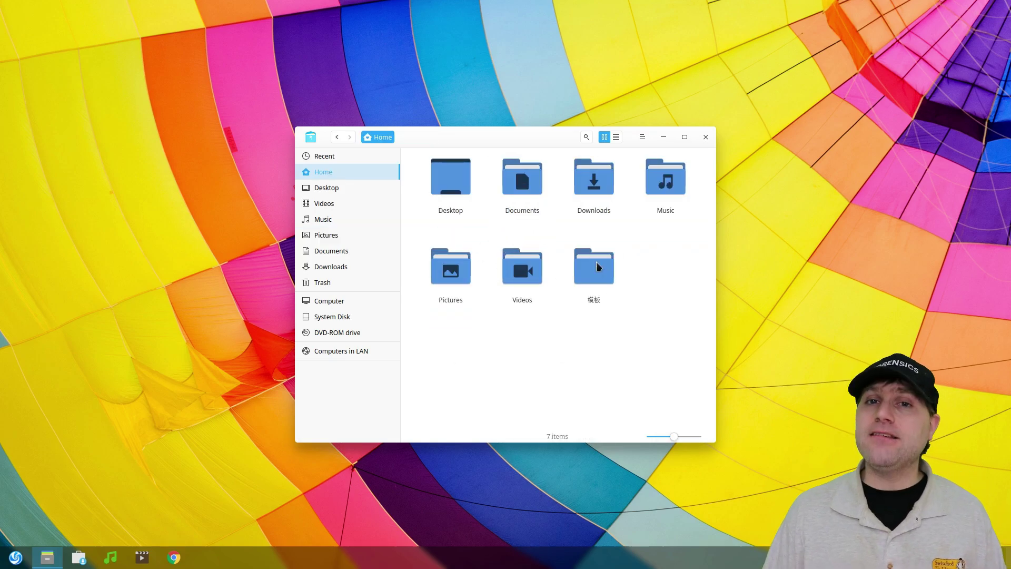
left_click(599, 282)
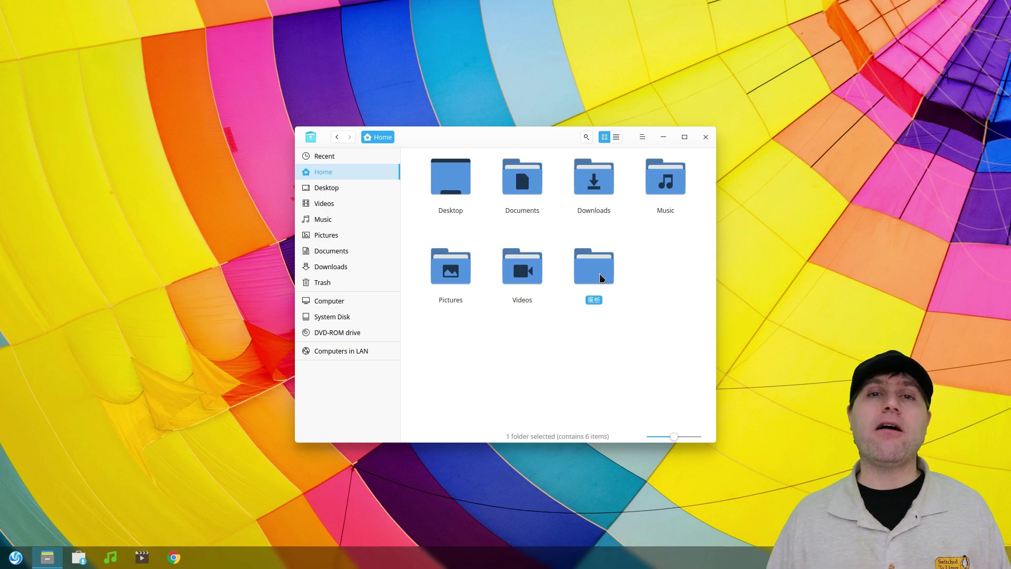
left_click(704, 137)
Launch Deepin App Store from the launcher and scroll through its home page.
left_click(16, 558)
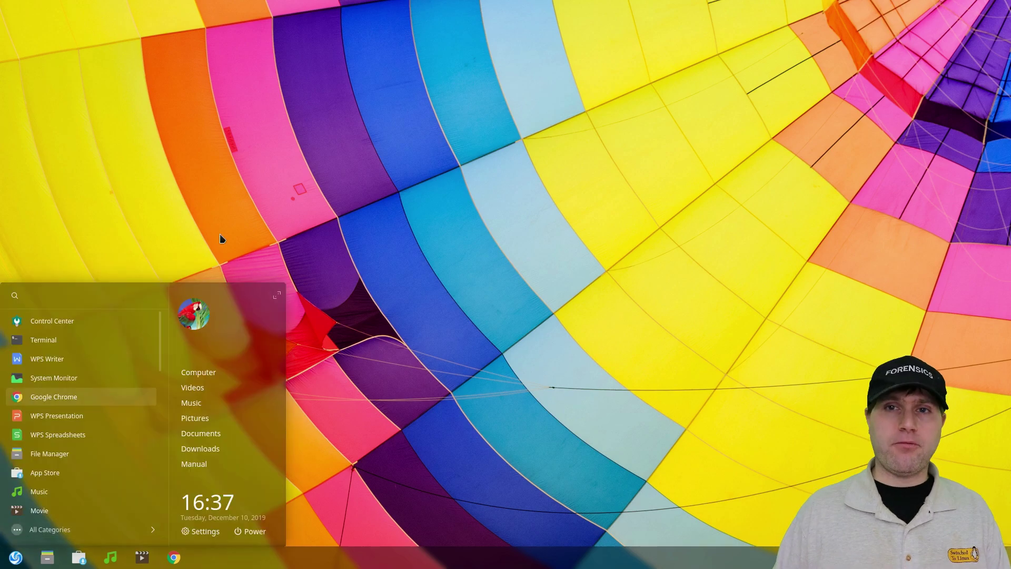
left_click(241, 215)
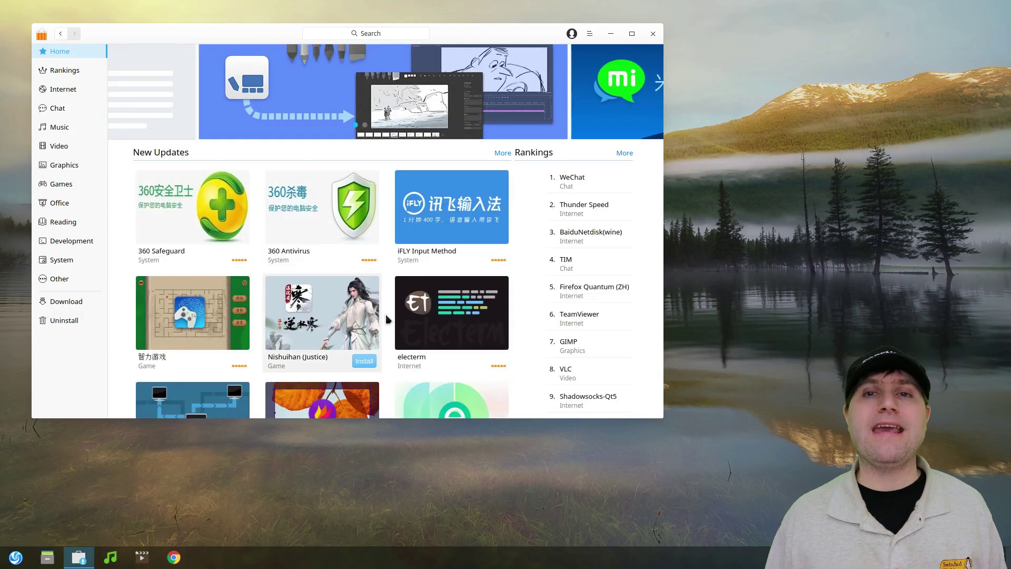
scroll(364, 348, "down", 3)
scroll(362, 346, "up", 3)
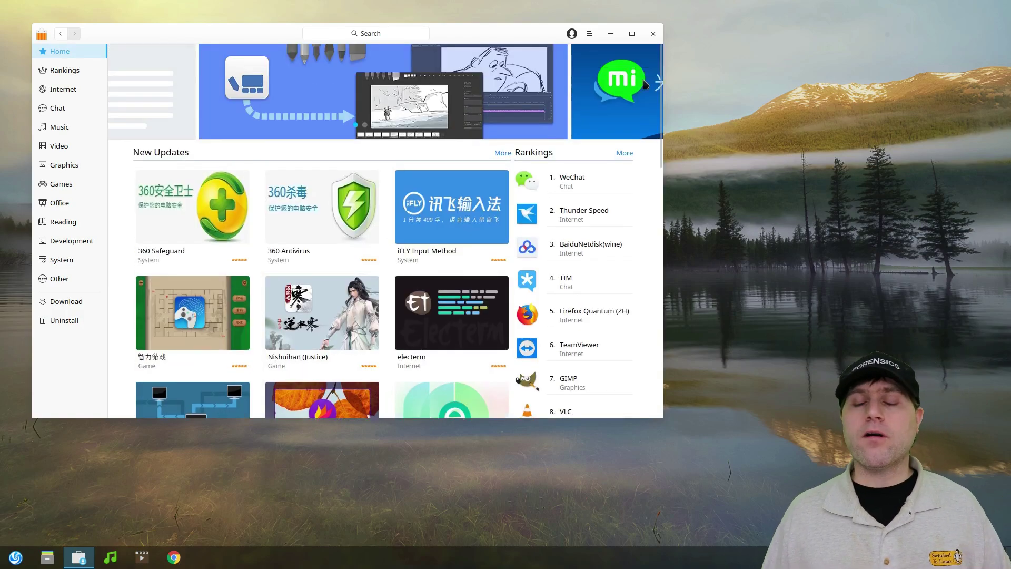
Glance at the store's main menu without choosing anything, then switch to the Other category.
left_click(590, 33)
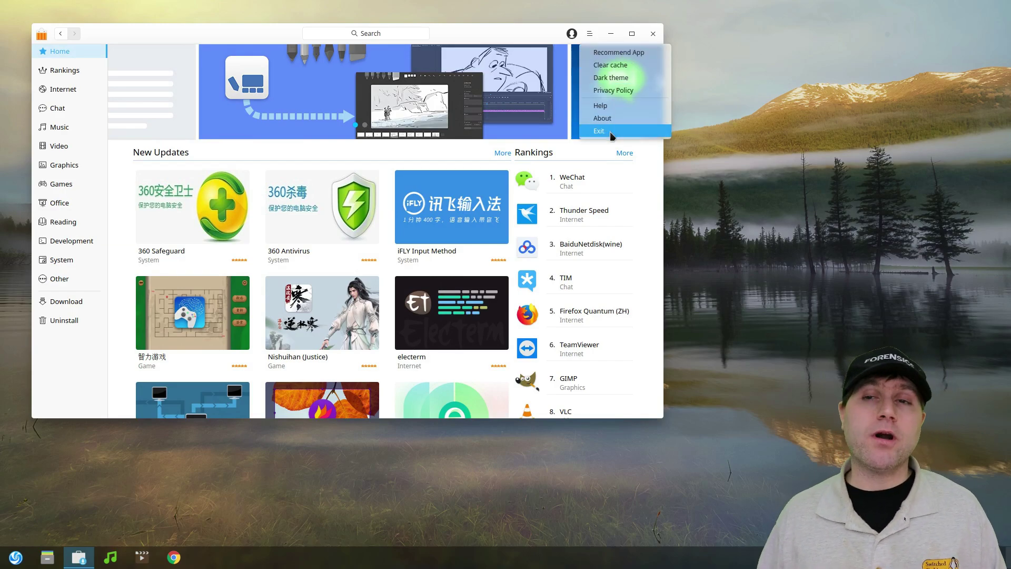
left_click(521, 34)
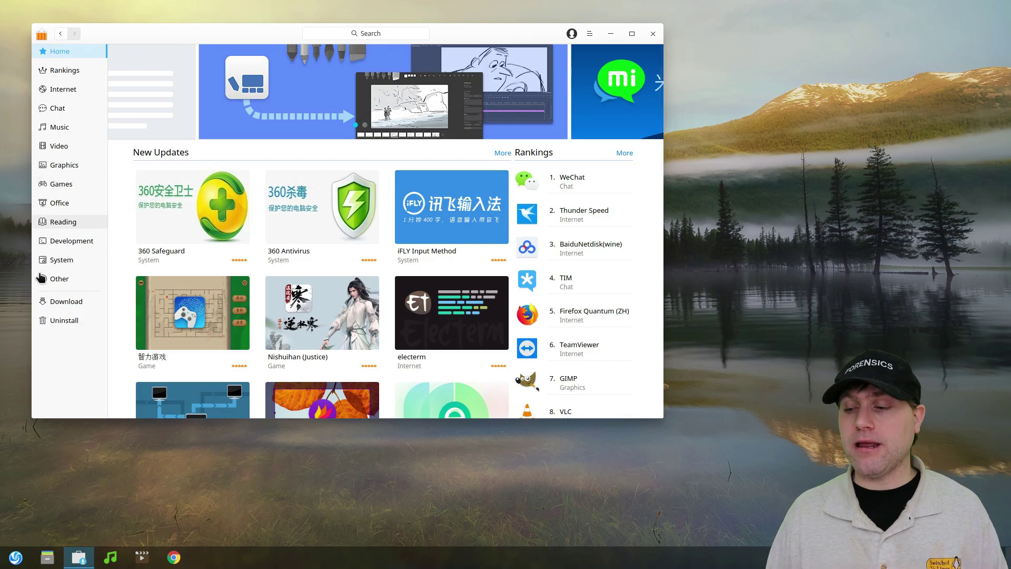
left_click(67, 283)
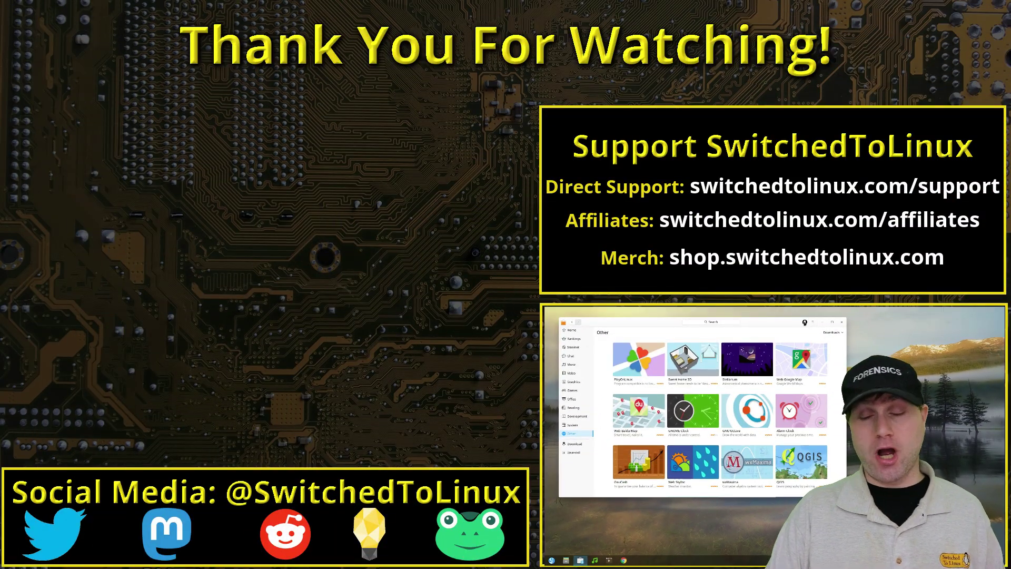
mouse_move(813, 384)
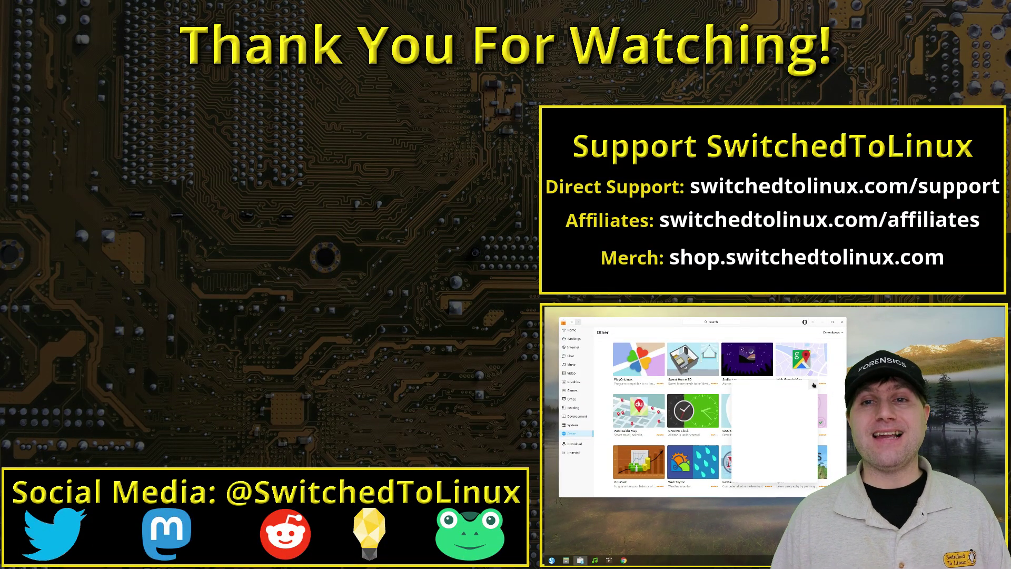